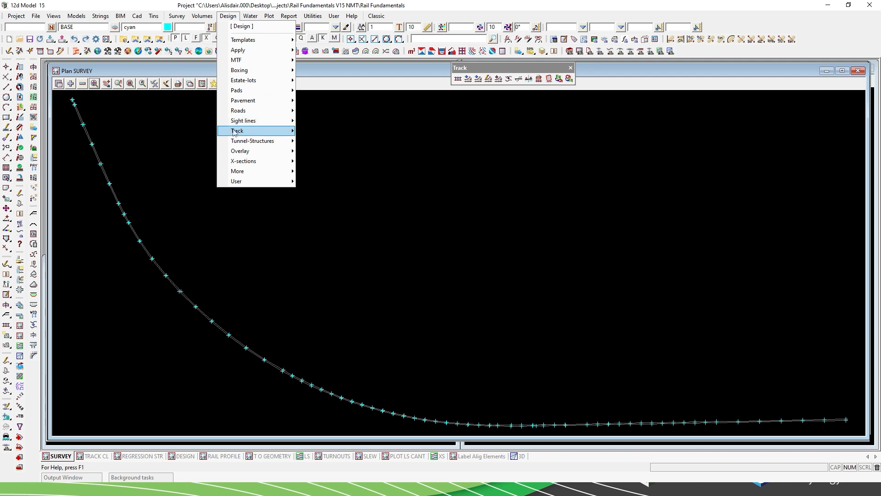
Bring up the Track design commands and review the available options, from Calc CL to Chainage from Equality.
click(368, 131)
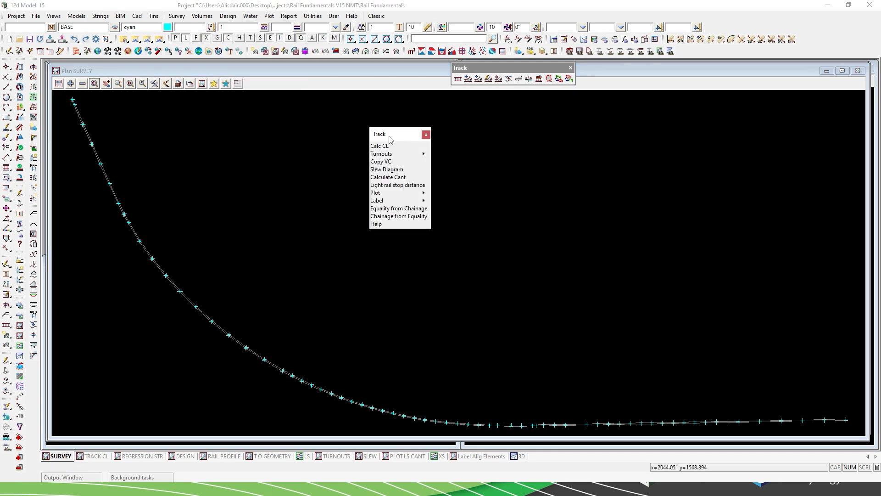
drag(399, 134, 91, 331)
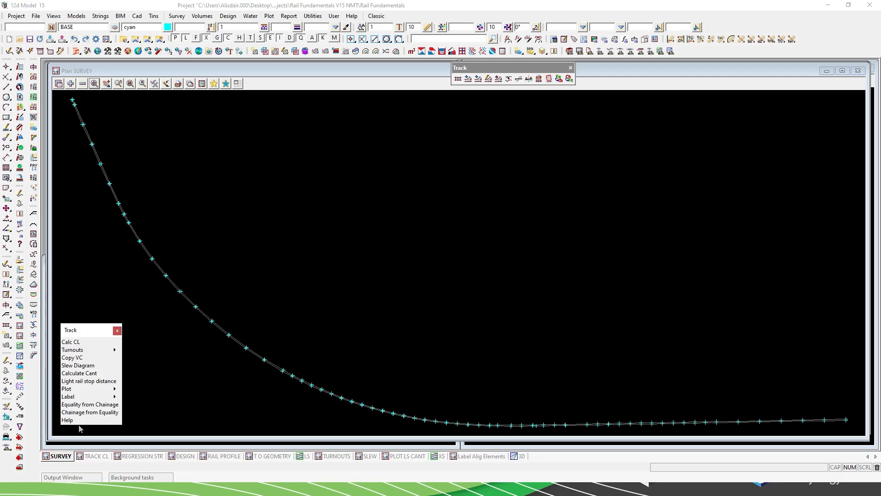
mouse_move(103, 351)
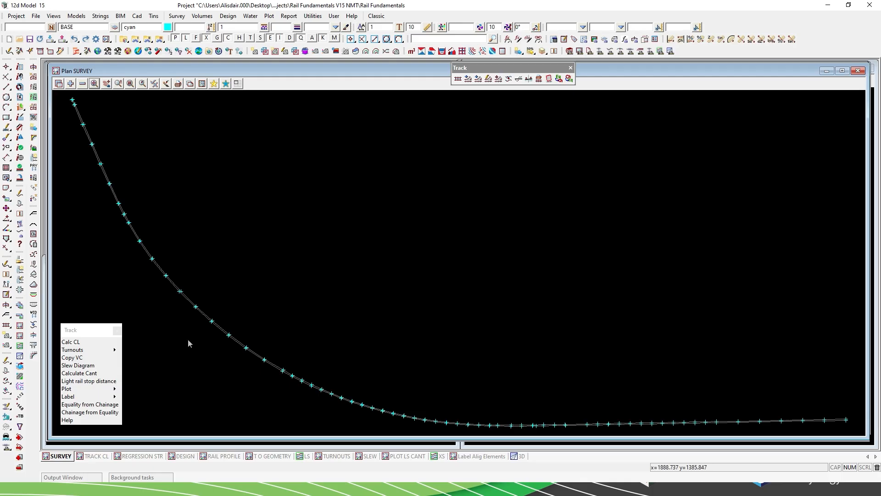
mouse_move(118, 391)
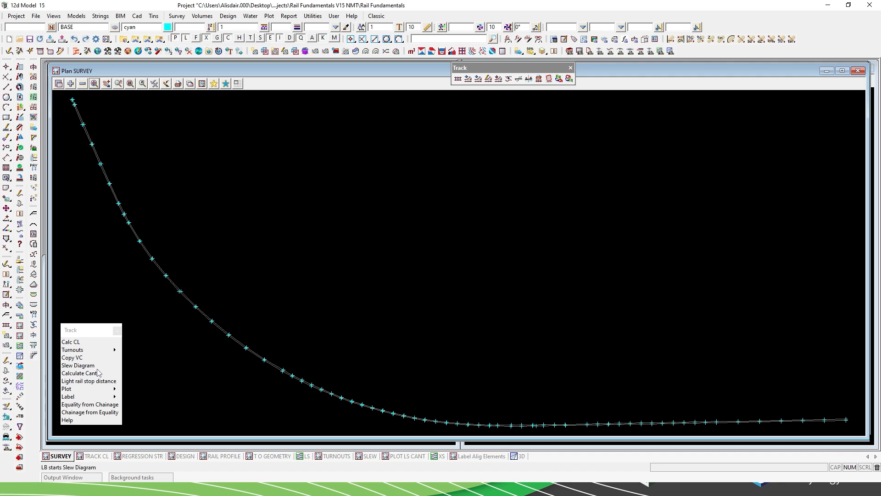
drag(89, 334, 880, 184)
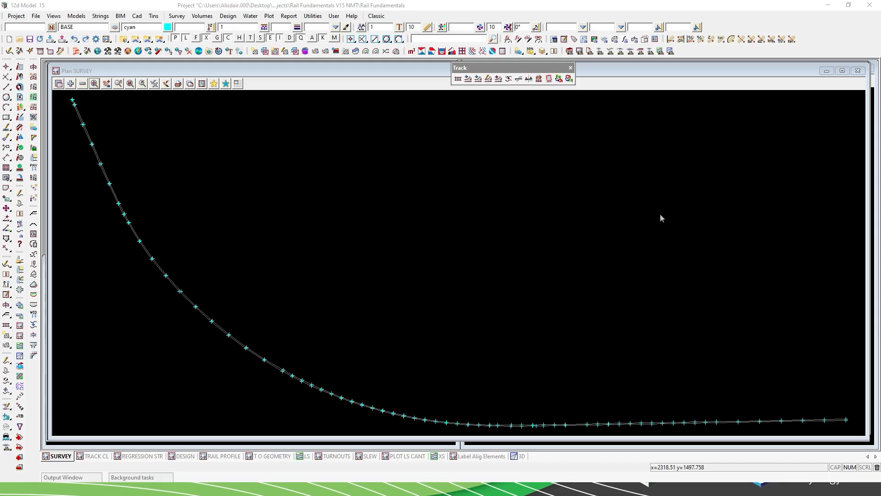
Start the Calc CL centreline calculation and pick the surveyed rail RW L as the left rail string.
click(458, 82)
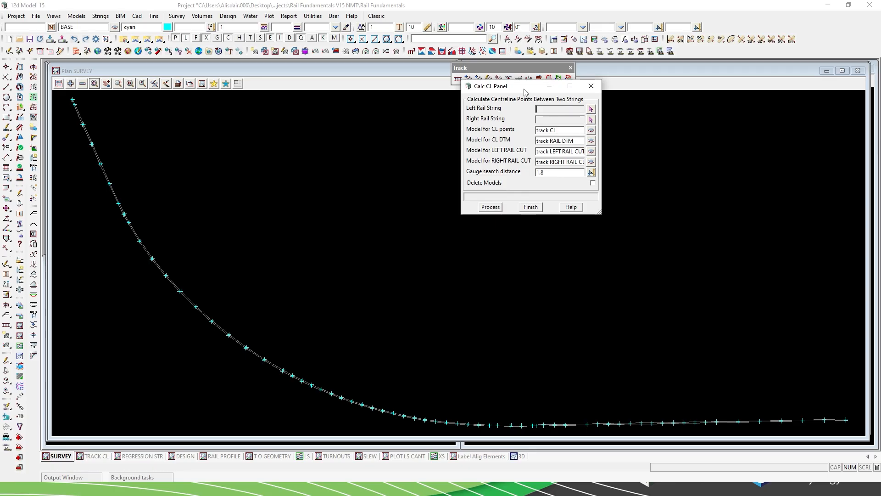
drag(524, 90, 423, 135)
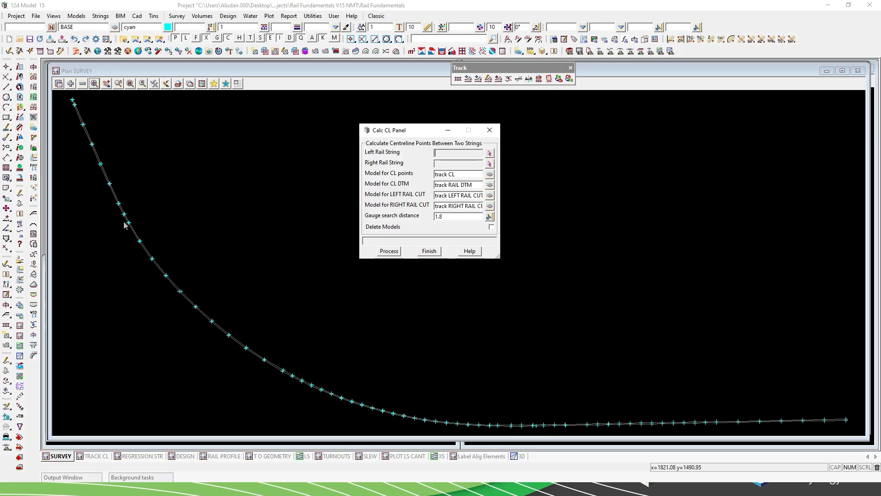
scroll(124, 222, up, 5)
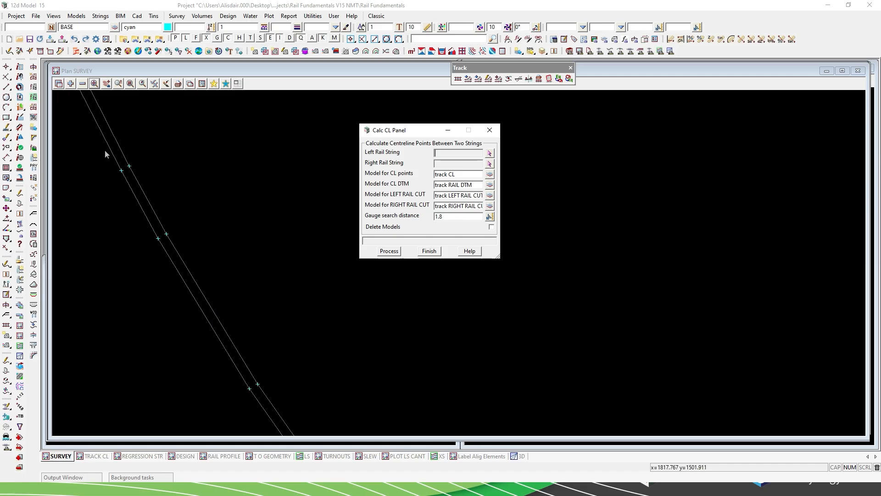
click(292, 40)
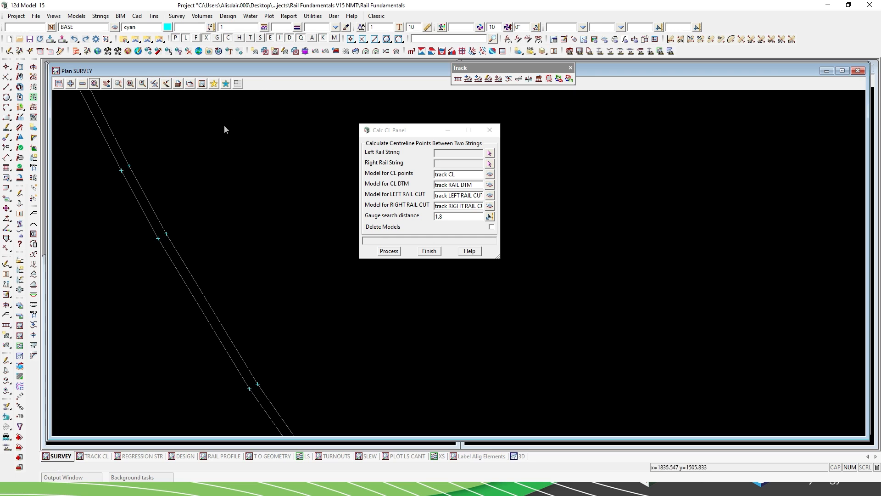
mouse_move(152, 209)
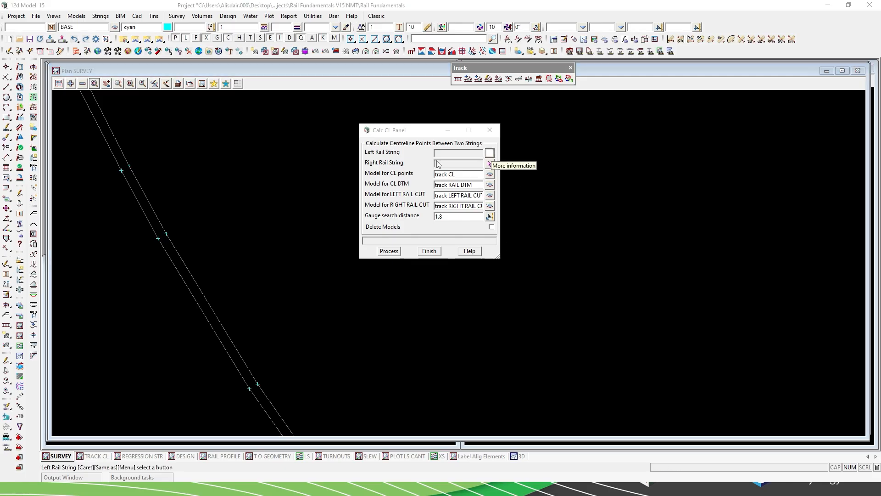
click(491, 155)
click(158, 219)
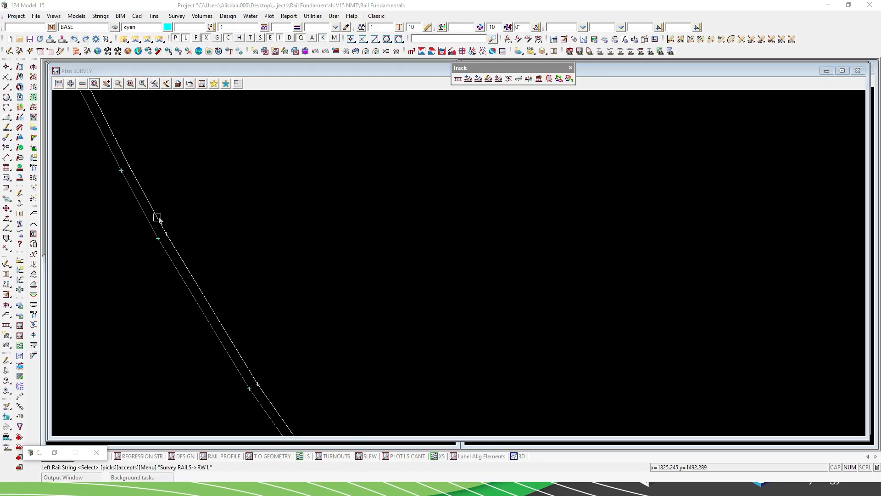
middle_click(159, 219)
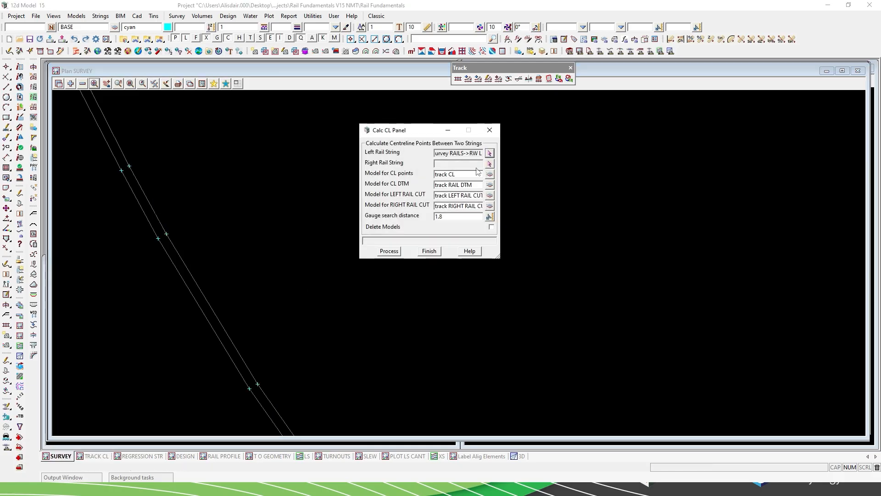
Pick the surveyed rail RW R as the right rail string and process the centreline calculation.
click(490, 164)
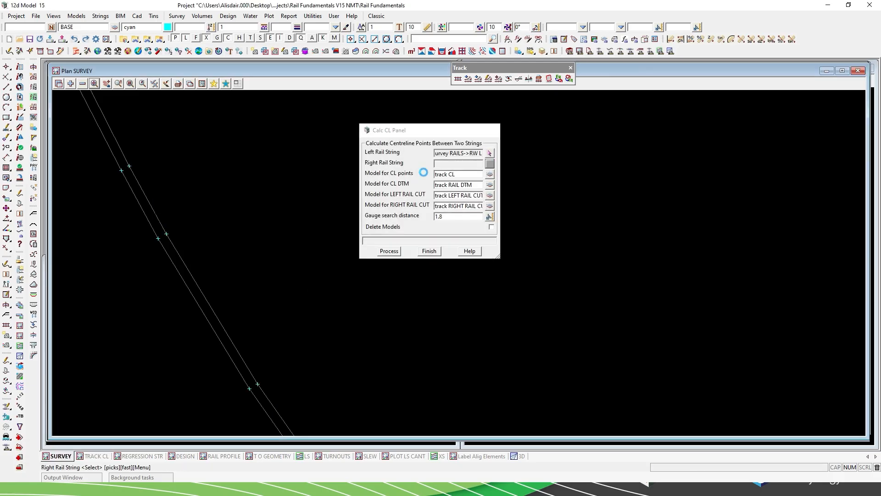
click(170, 259)
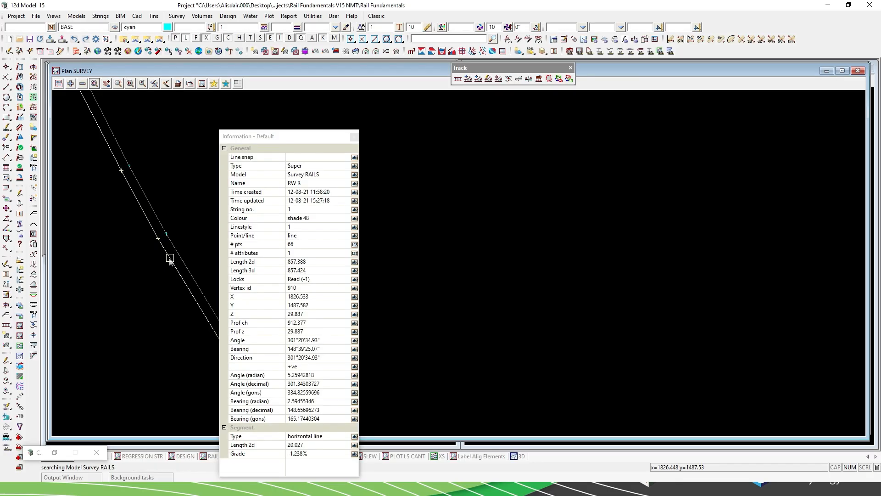
click(169, 259)
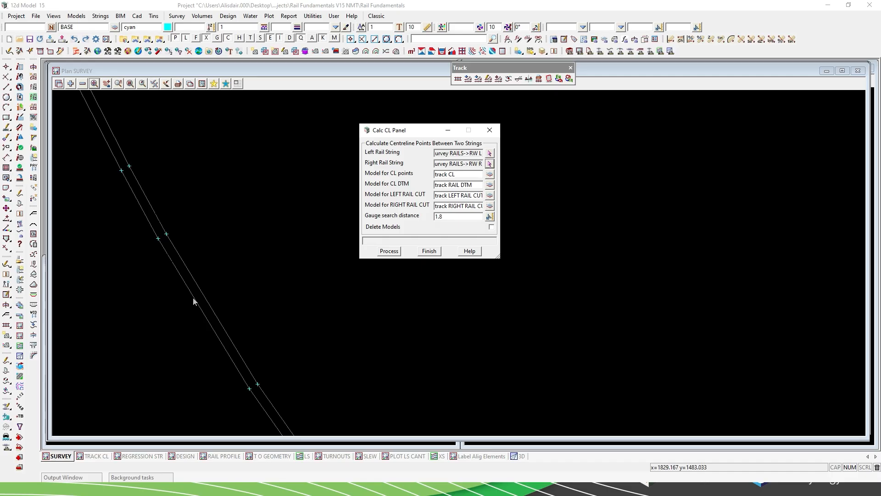
click(389, 251)
Examine the calculated centreline and its points between the two rails in the TRACK CL plan view.
click(101, 454)
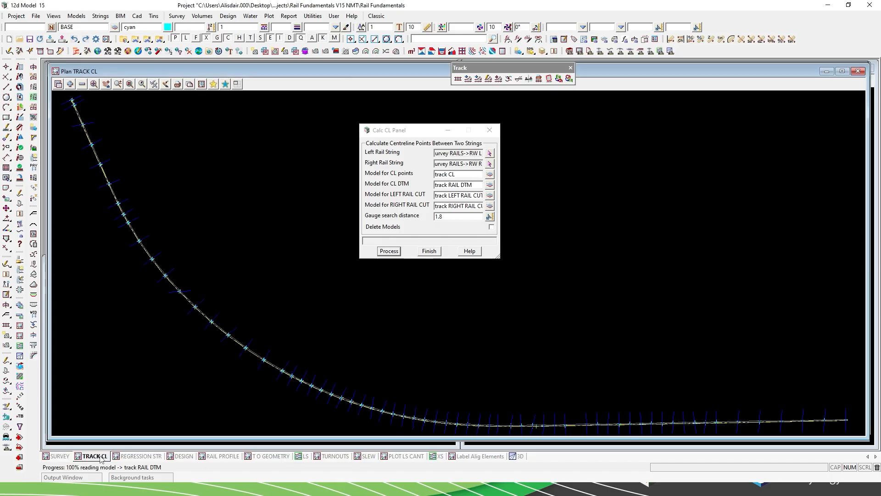
drag(431, 129, 775, 103)
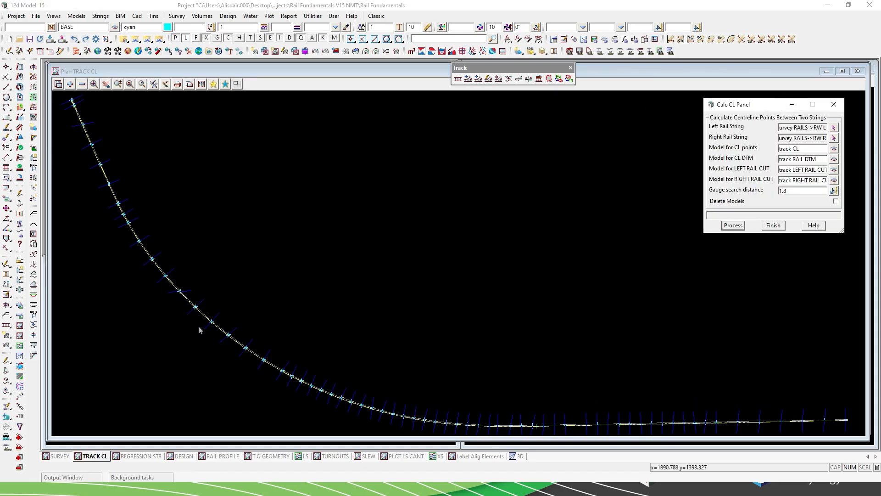
scroll(198, 318, up, 3)
scroll(193, 294, up, 4)
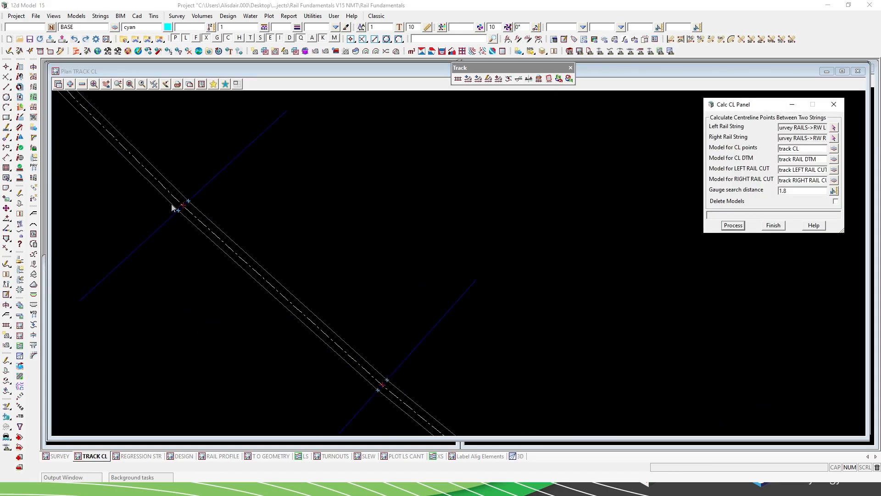
scroll(171, 204, up, 2)
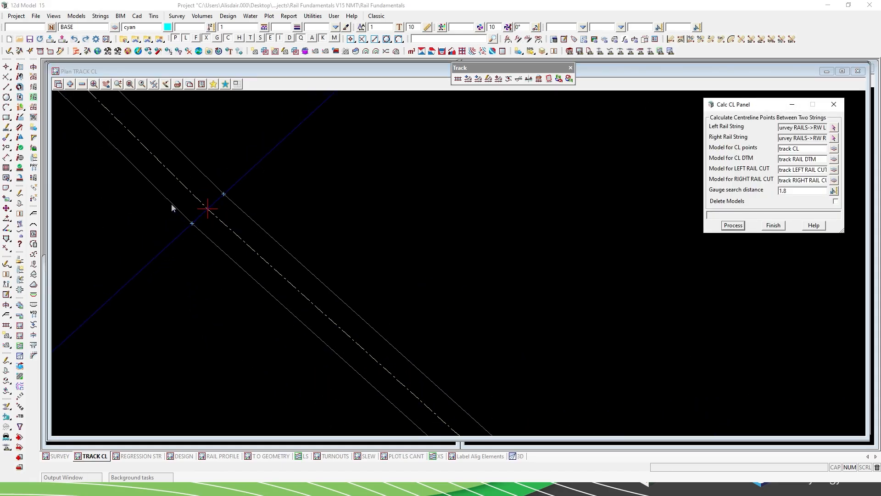
click(168, 139)
click(130, 163)
scroll(262, 224, down, 2)
scroll(262, 223, down, 2)
scroll(175, 200, down, 2)
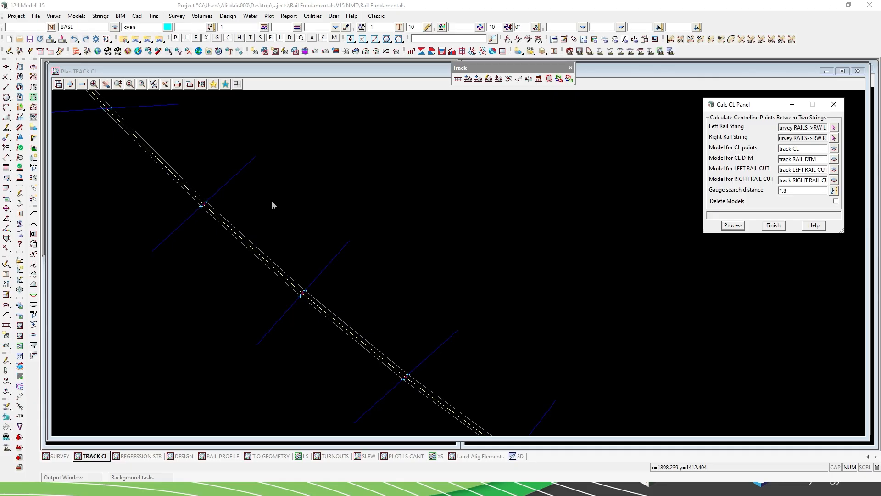
scroll(396, 214, down, 2)
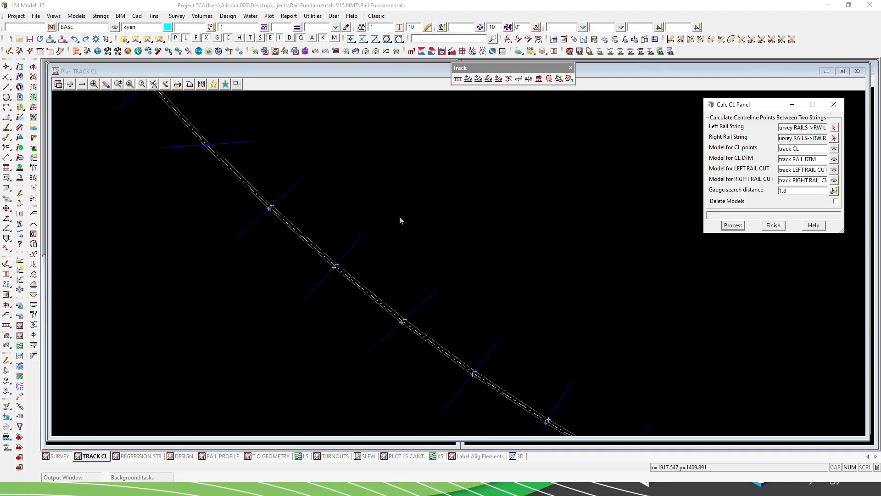
Inspect the skewed rail cut line on the upper curve and compare it with the neighbouring cut lines.
scroll(188, 122, up, 3)
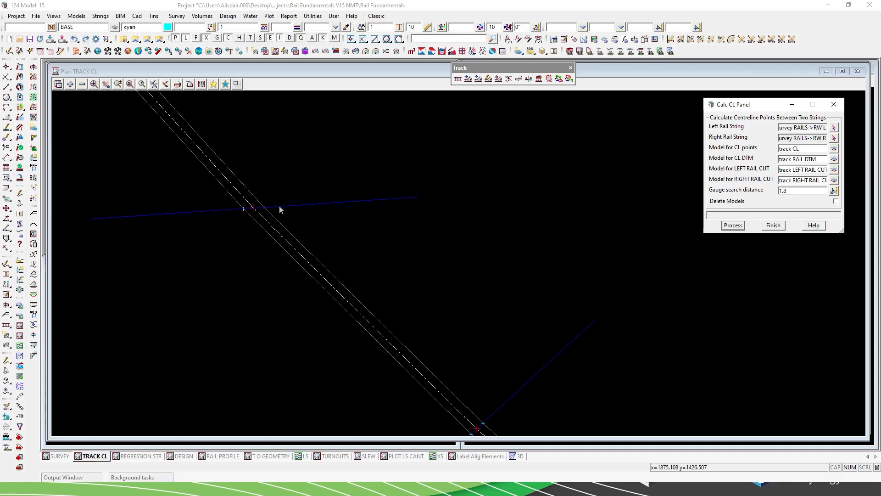
scroll(199, 183, down, 5)
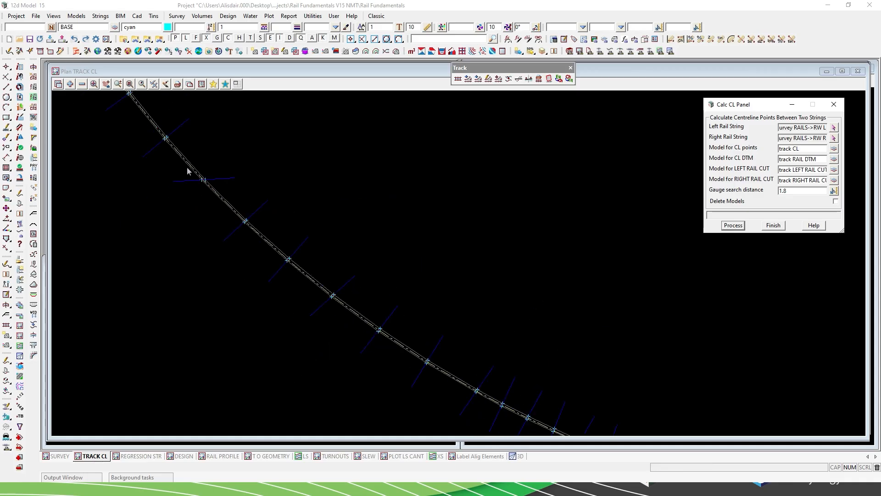
scroll(187, 171, down, 2)
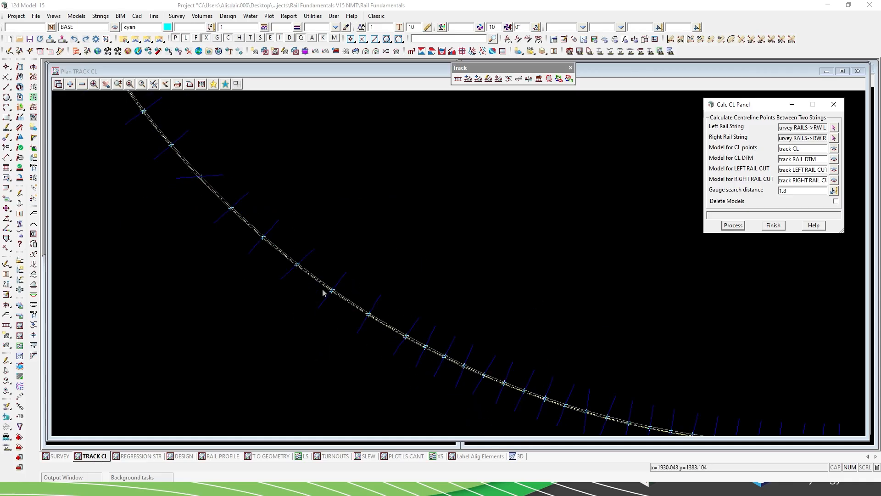
scroll(292, 274, up, 4)
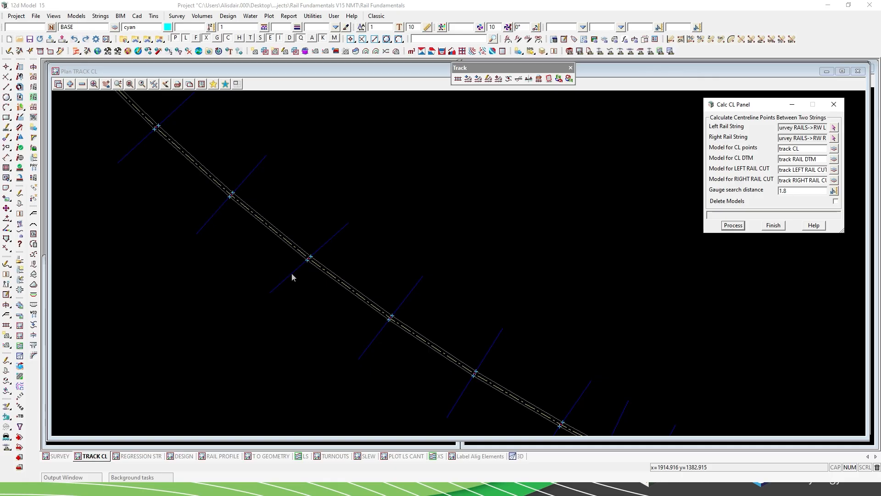
scroll(298, 252, up, 5)
scroll(392, 297, down, 3)
scroll(207, 137, up, 2)
scroll(207, 136, up, 2)
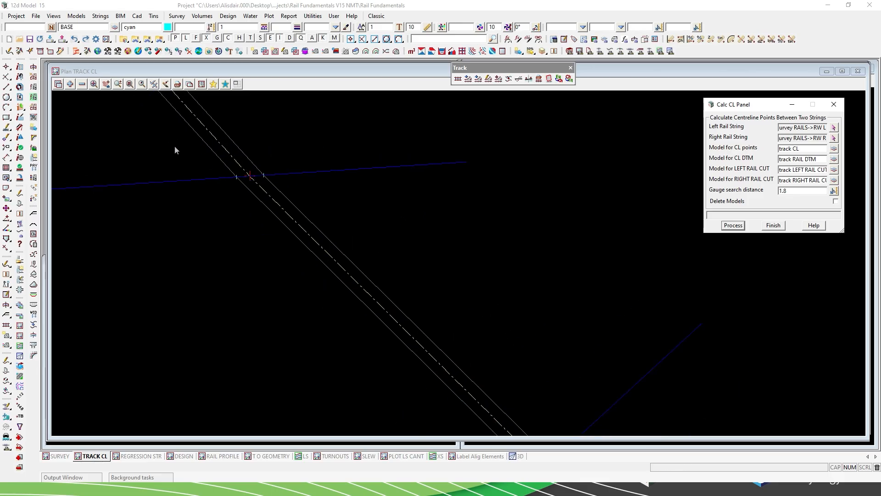
scroll(180, 143, down, 3)
scroll(284, 239, up, 2)
scroll(285, 238, up, 1)
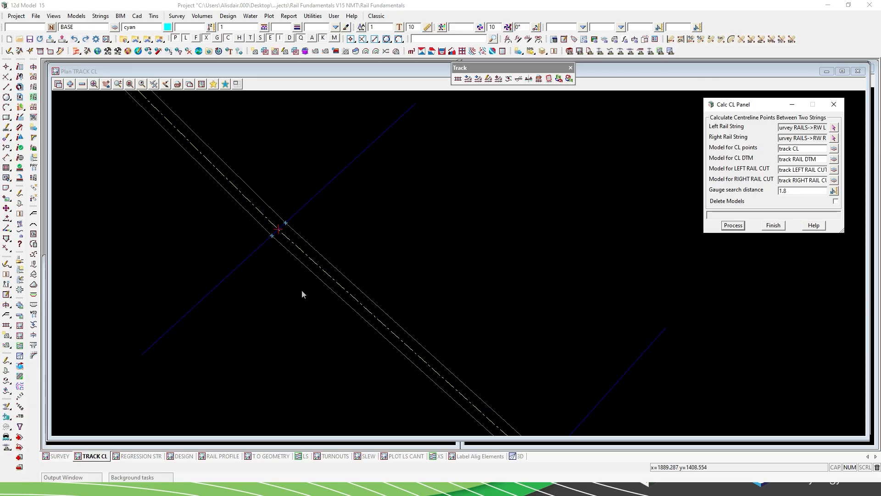
Examine the coloured straight and curve segments along the centreline in the REGRESSION STR plan view.
click(142, 456)
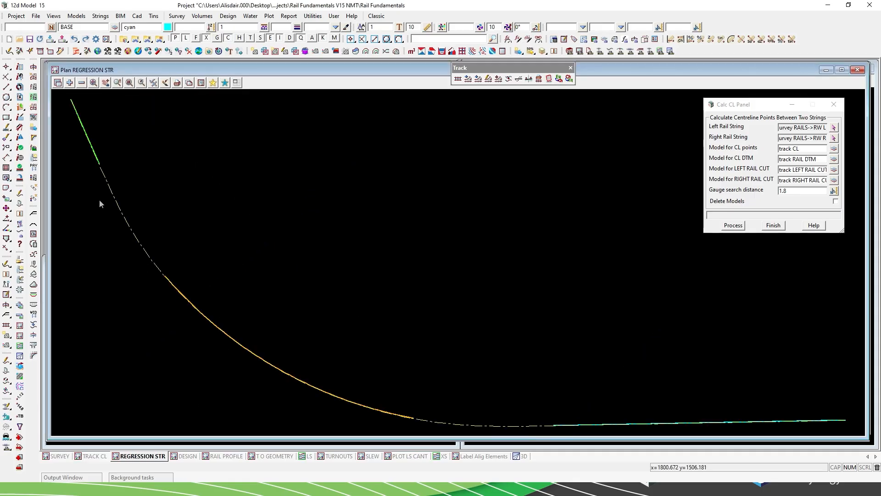
scroll(90, 159, up, 3)
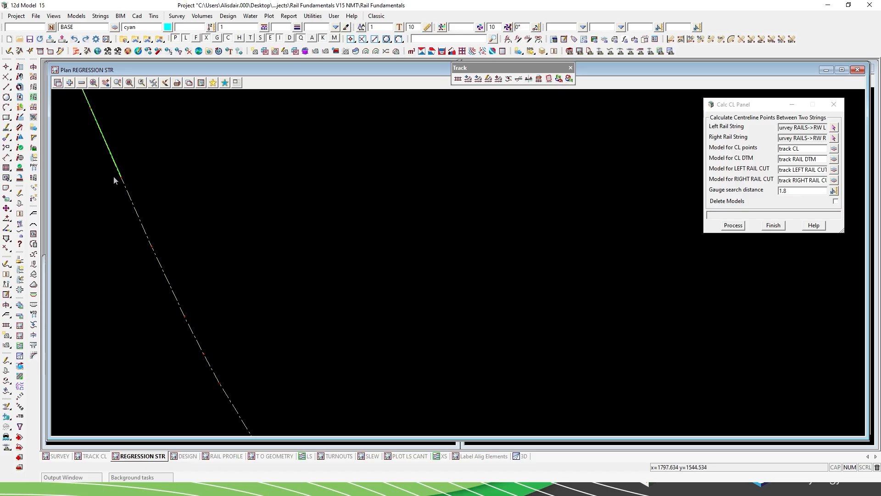
scroll(103, 164, down, 2)
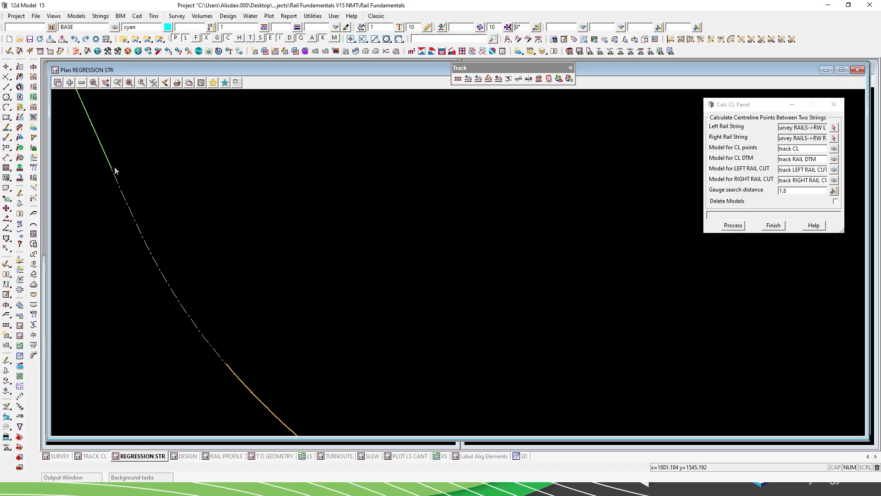
scroll(107, 213, down, 2)
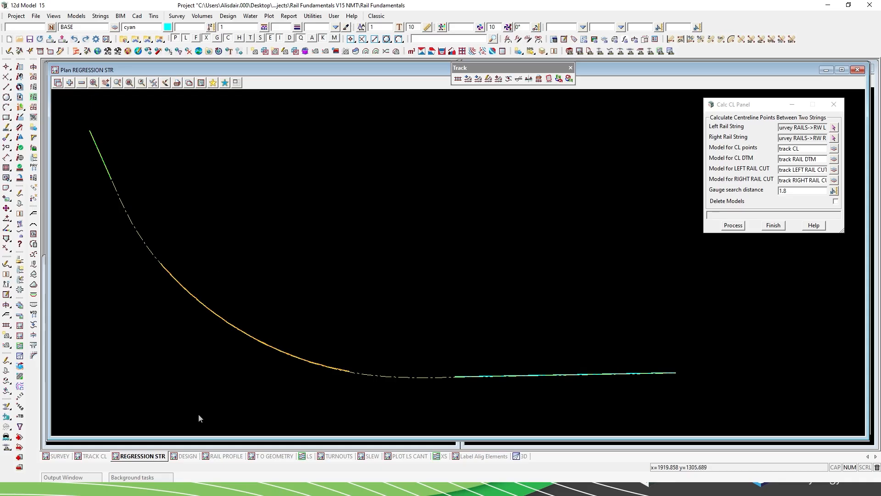
Close the Calc CL panel and examine the labelled transitions and curves of the alignment in the DESIGN plan view.
click(188, 456)
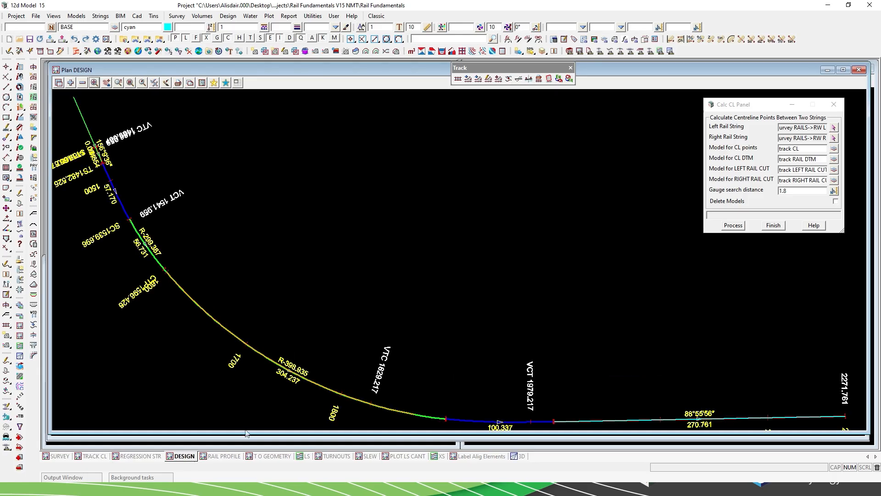
click(835, 104)
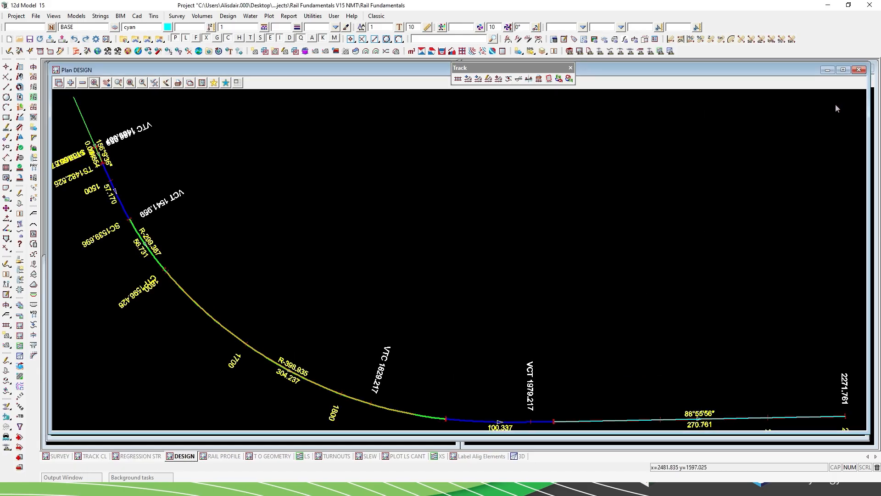
scroll(80, 182, up, 2)
scroll(79, 179, up, 1)
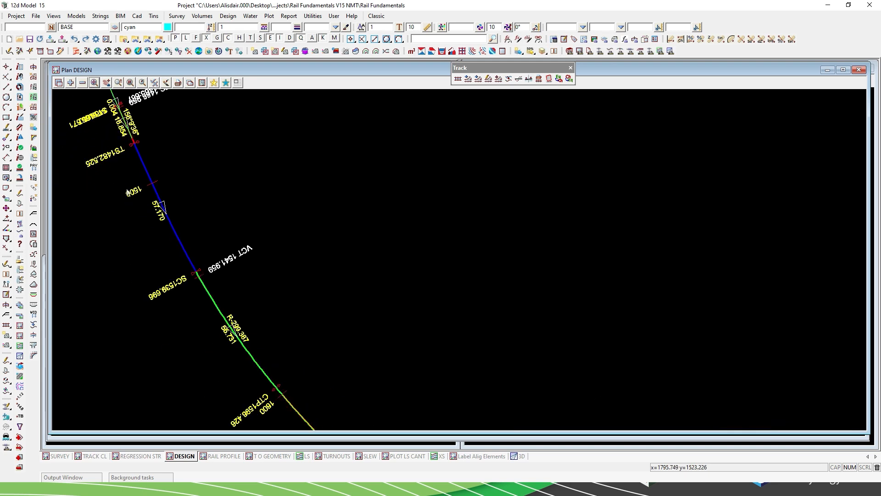
scroll(120, 177, down, 1)
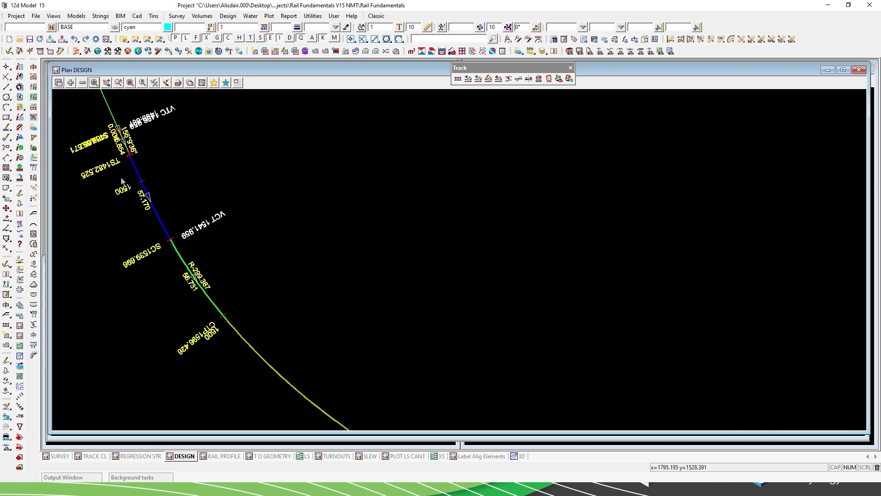
Inspect the upper transition and the adjoining curves of the design alignment, comparing them with the overall alignment down to its final straight.
scroll(121, 180, down, 1)
scroll(253, 233, down, 1)
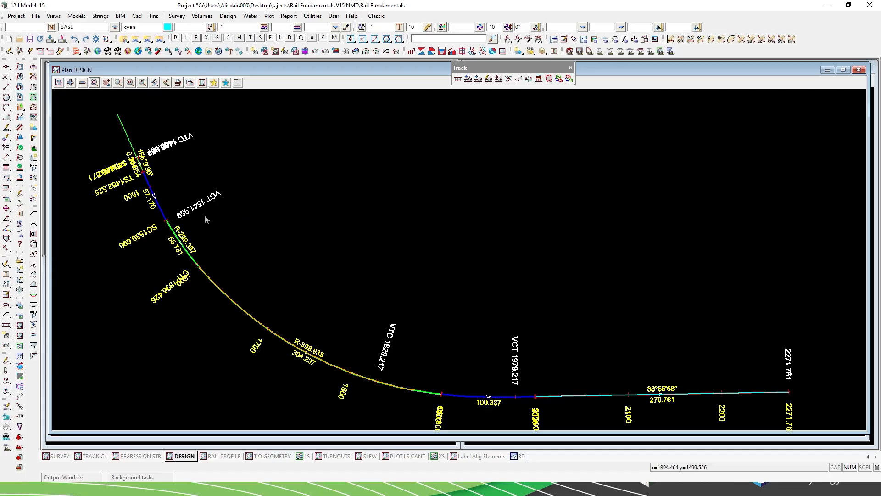
scroll(173, 252, up, 2)
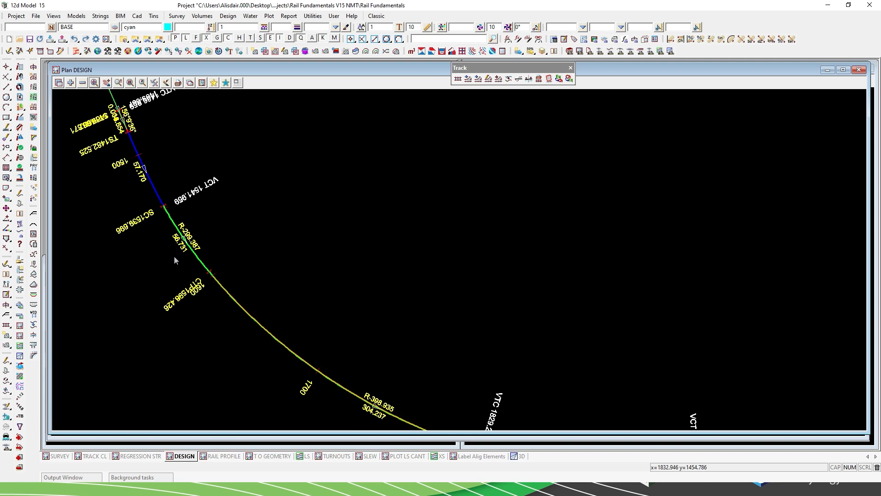
scroll(174, 259, up, 1)
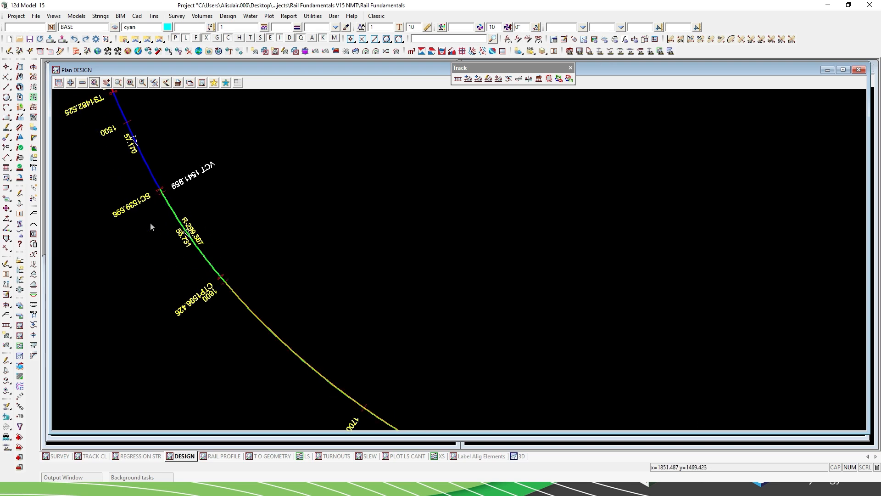
scroll(154, 227, down, 2)
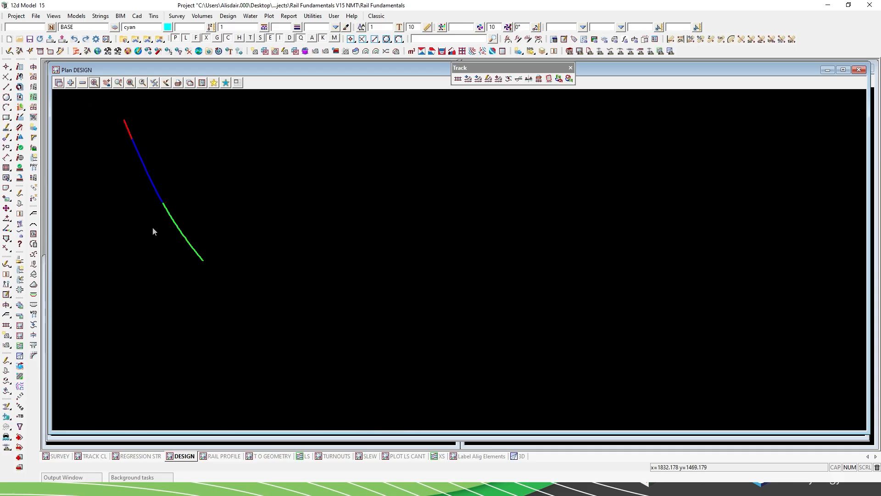
scroll(332, 376, up, 3)
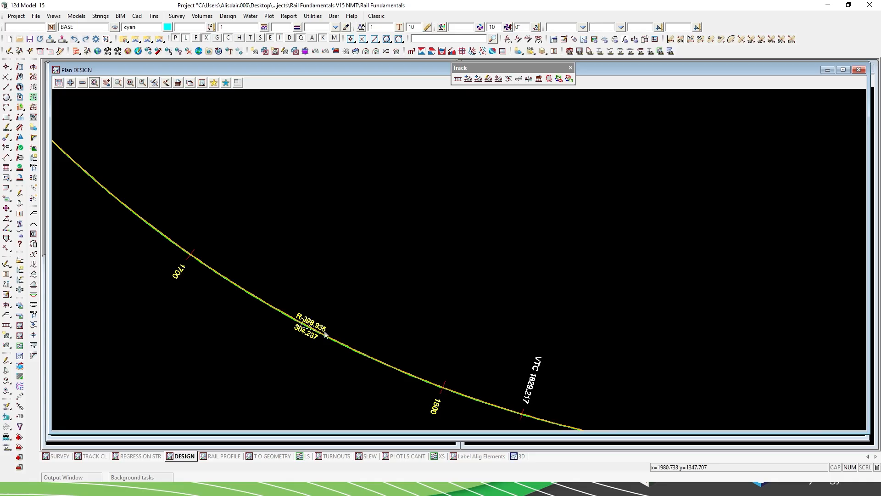
scroll(390, 326, down, 2)
scroll(299, 279, down, 1)
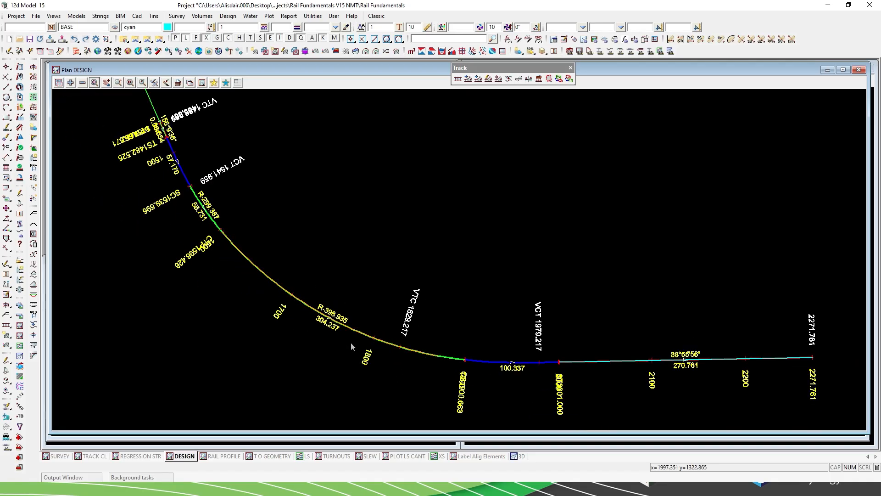
scroll(351, 342, down, 1)
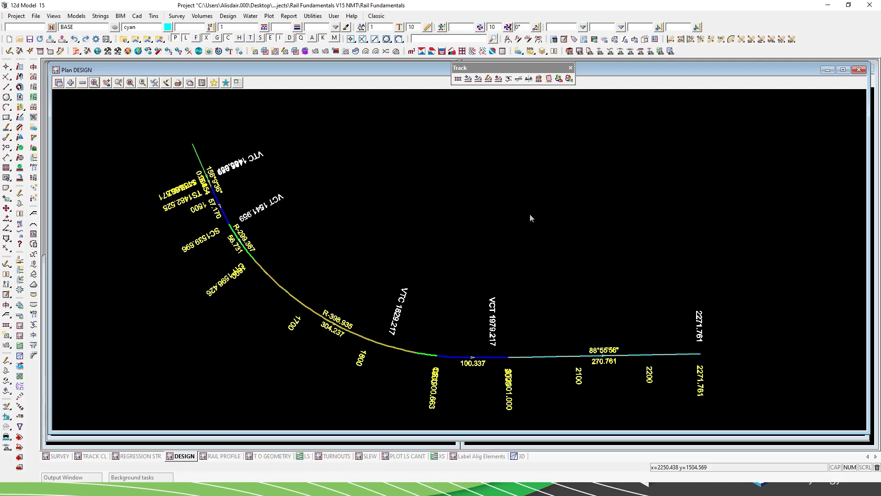
right_click(487, 216)
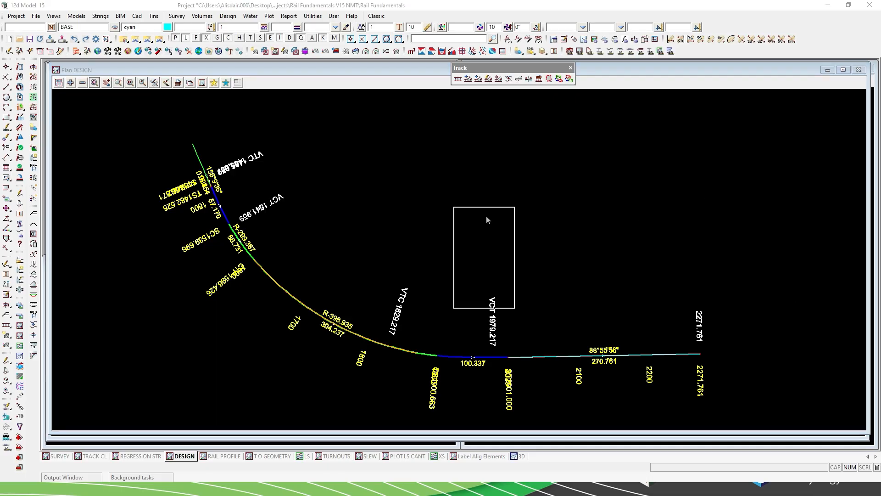
click(95, 240)
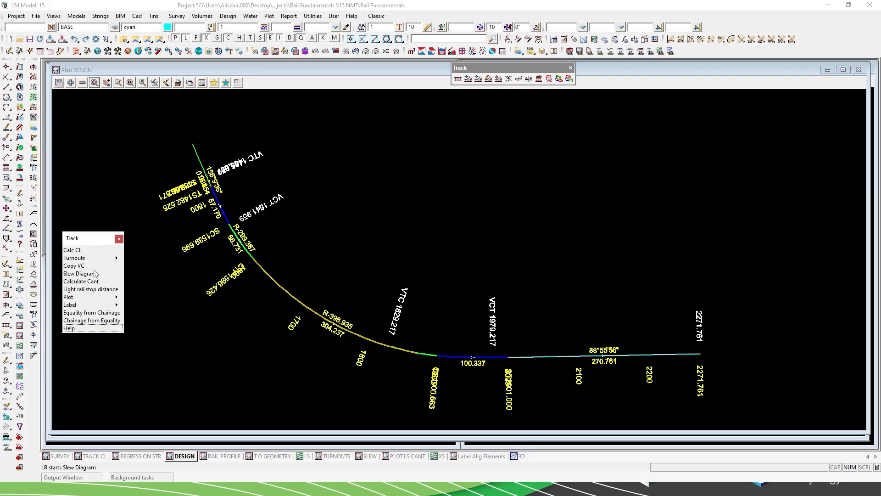
click(119, 300)
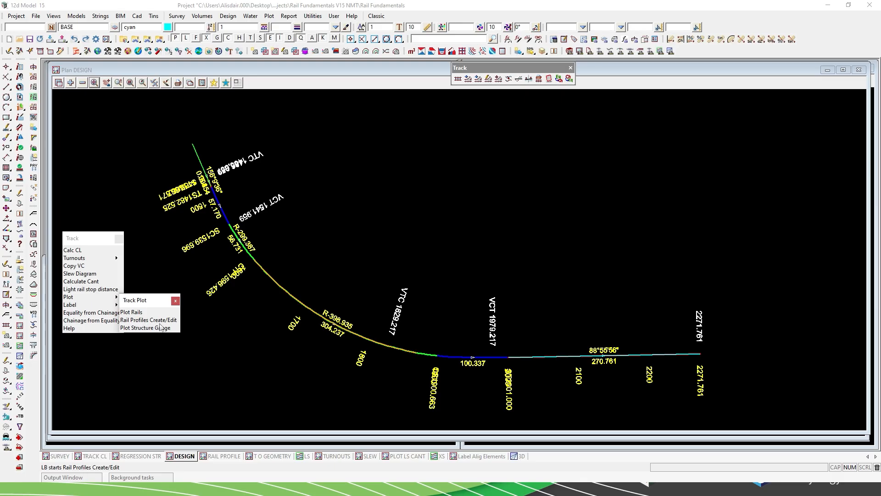
click(175, 301)
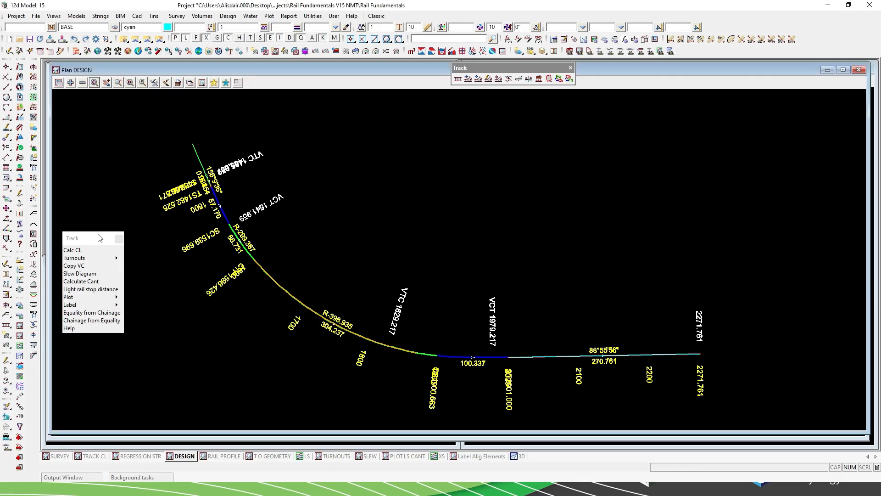
drag(90, 238, 880, 297)
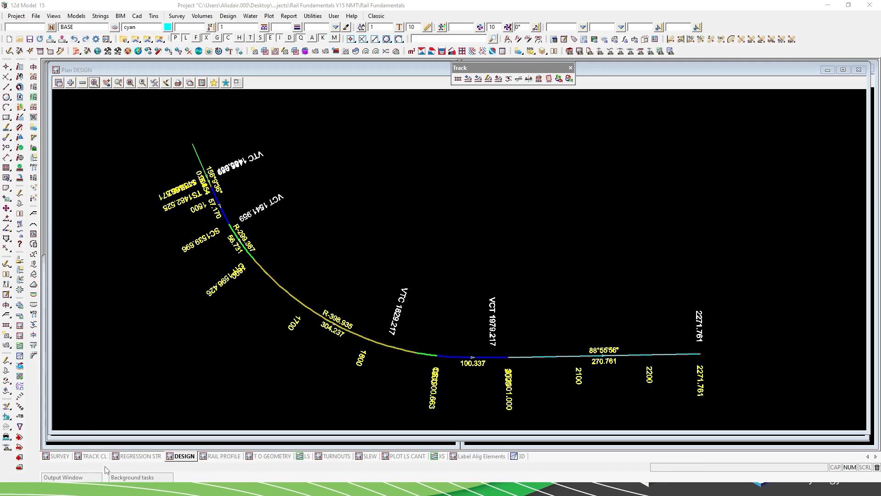
Display the rail section in RAIL PROFILE and examine the turnout geometry detail's lengths and radii in T O GEOMETRY.
click(222, 458)
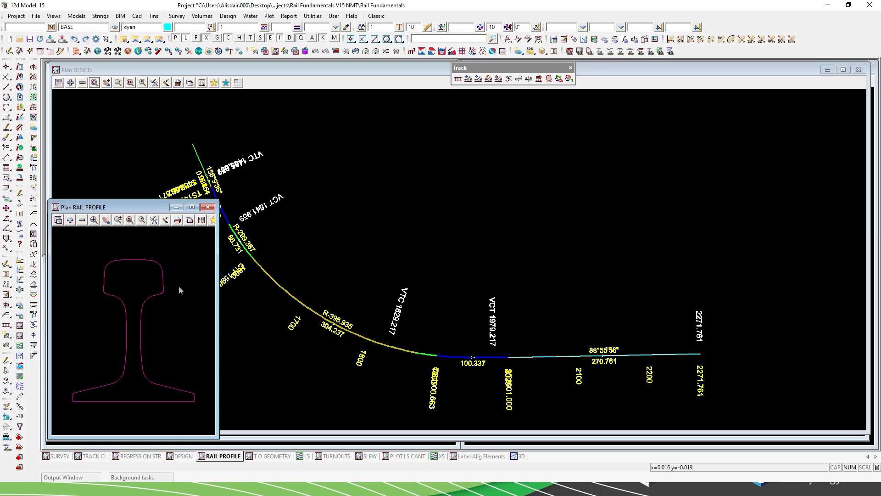
click(282, 460)
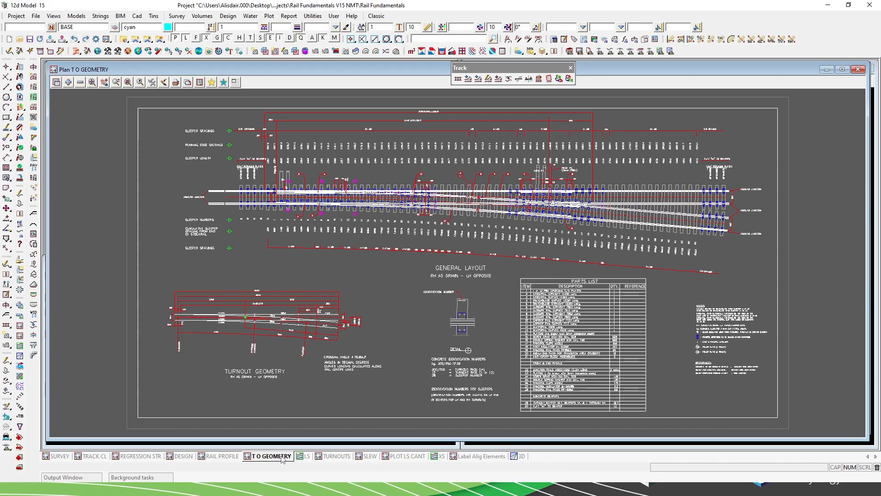
key(ctrl+s)
scroll(172, 324, up, 1)
scroll(172, 324, up, 4)
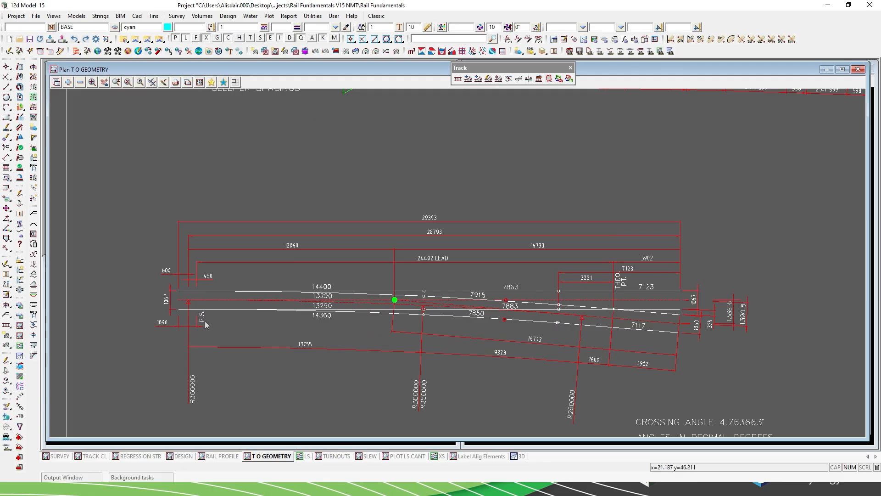
Examine the turnout geometry detail alongside the general layout and parts list on the same drawing.
scroll(269, 178, down, 1)
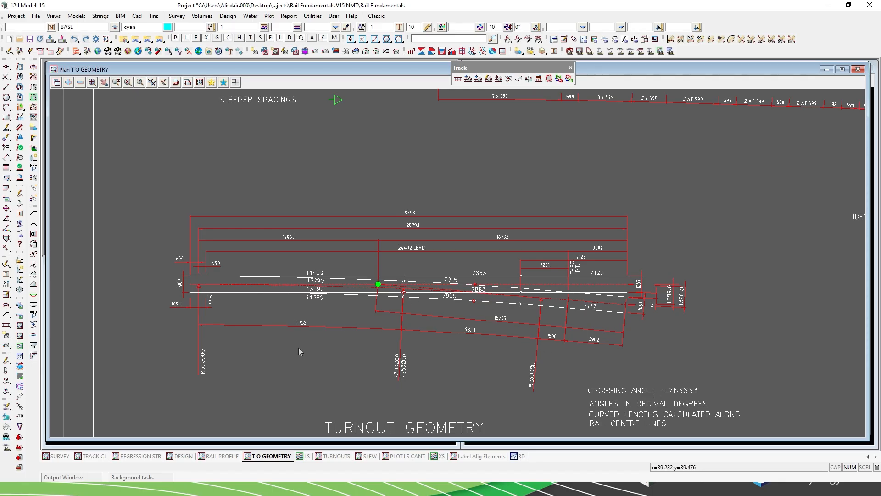
scroll(298, 348, down, 4)
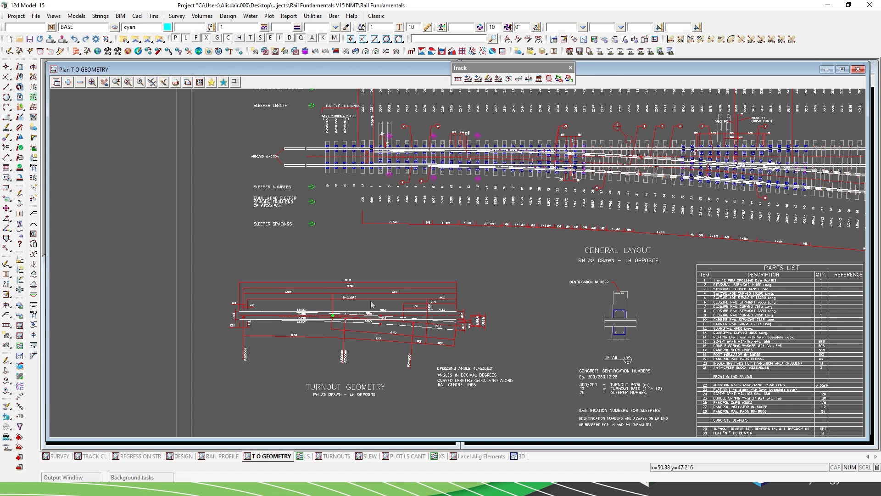
scroll(245, 281, down, 1)
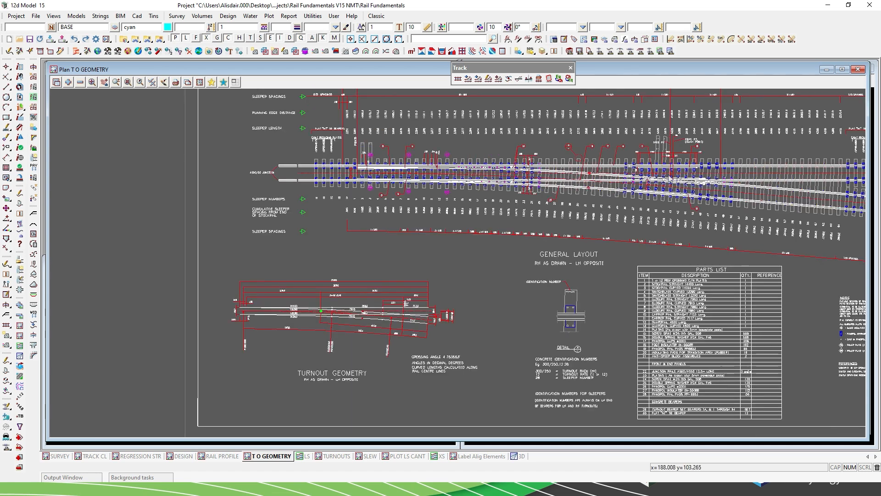
scroll(670, 178, up, 1)
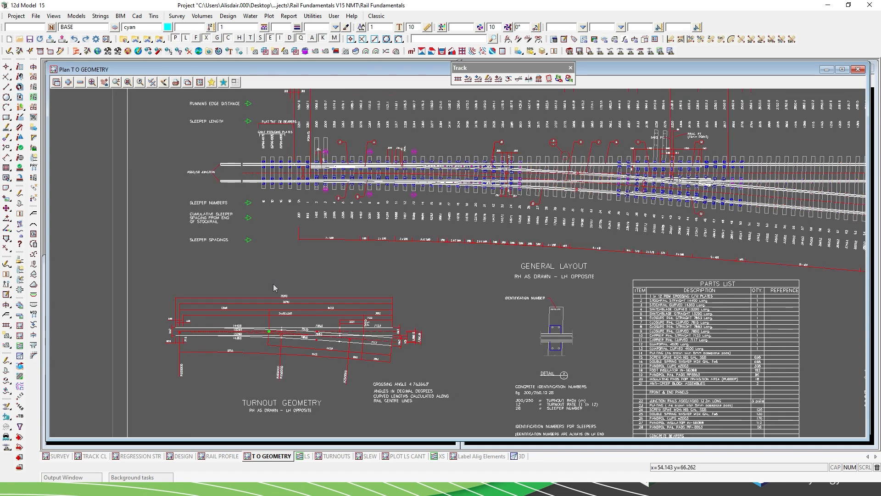
scroll(274, 288, down, 1)
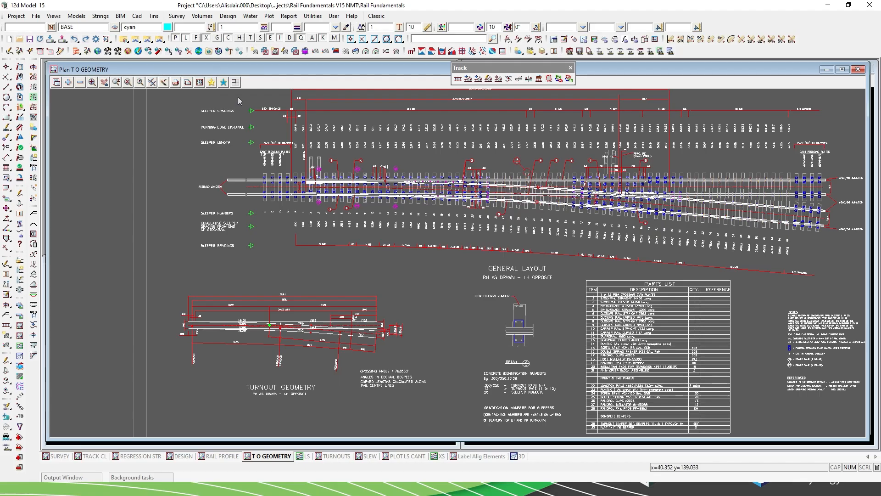
Examine the general layout's sleeper spacings and bearers from the switch end through to the theoretical and practical crossing points.
scroll(239, 101, up, 2)
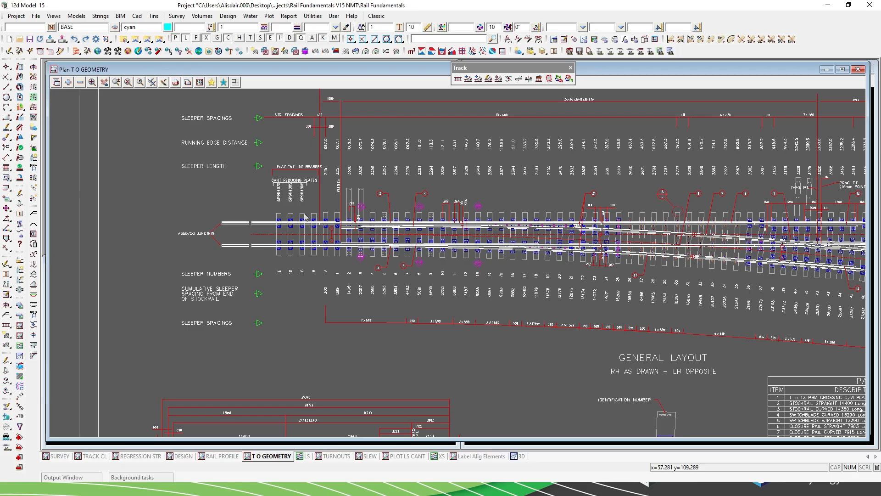
scroll(237, 209, down, 4)
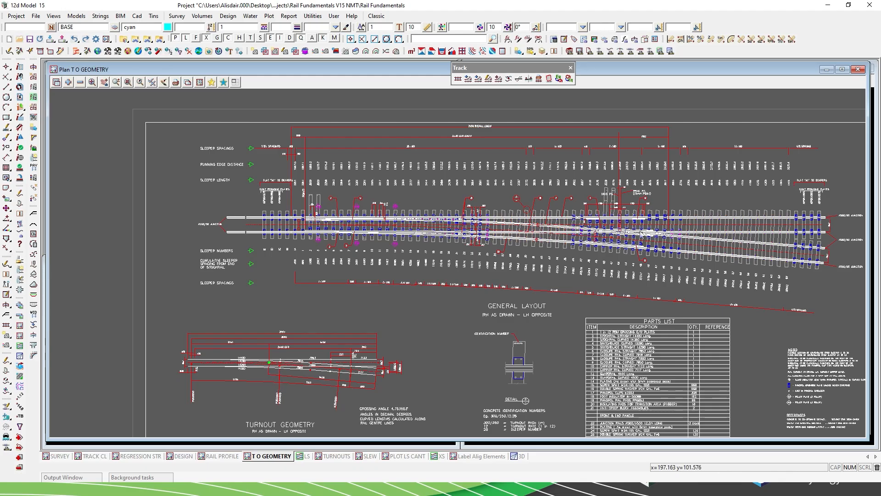
scroll(641, 234, up, 3)
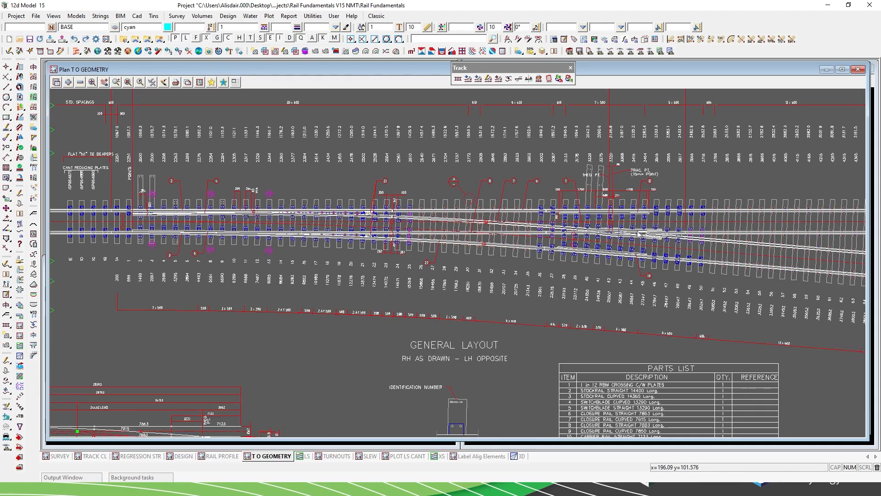
scroll(641, 233, up, 3)
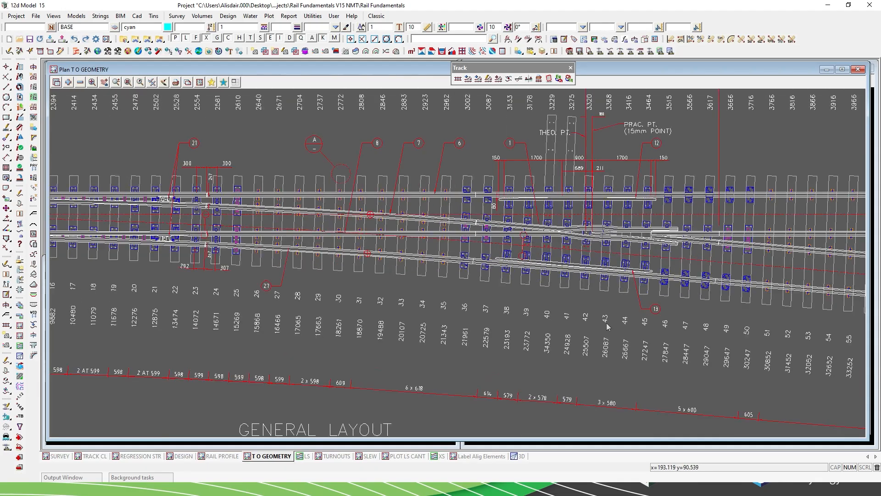
scroll(606, 327, down, 3)
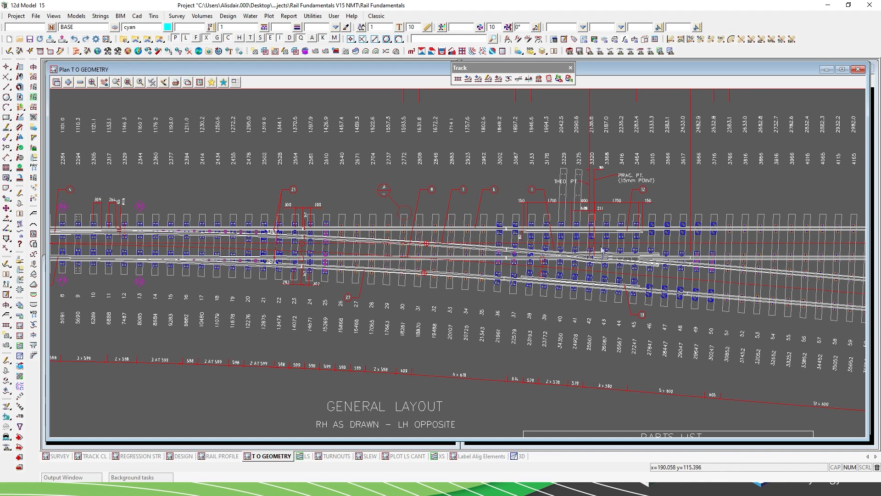
scroll(602, 251, down, 2)
scroll(623, 210, up, 2)
scroll(623, 210, up, 3)
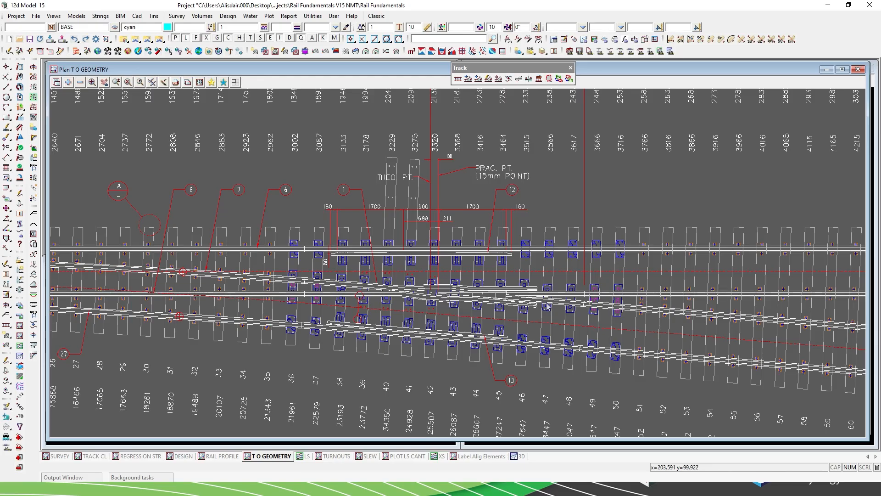
Inspect the heel end of the turnout layout, including the cant reducing plates, flat tie bearers and AS60/50 junctions.
scroll(339, 267, down, 1)
scroll(310, 258, down, 2)
scroll(756, 309, up, 1)
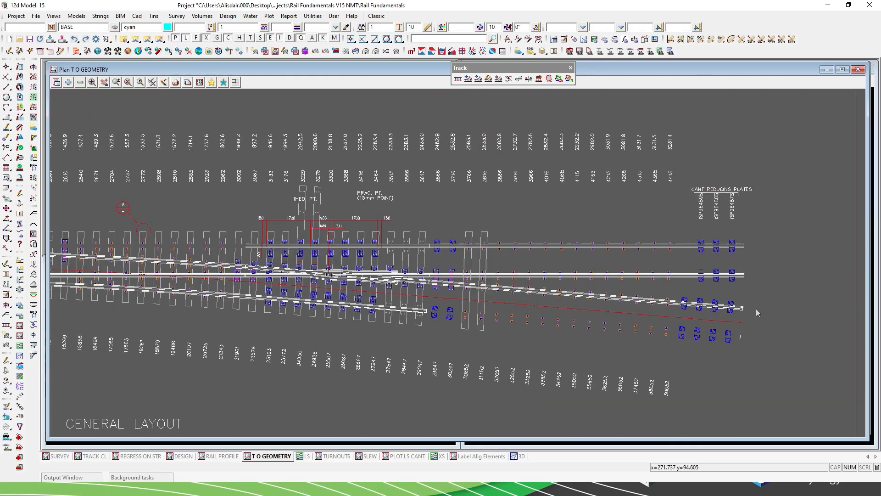
scroll(756, 309, up, 1)
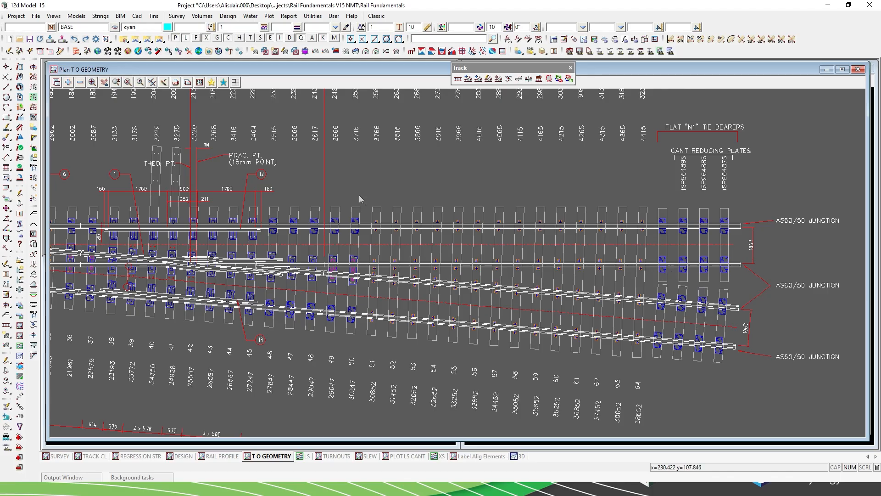
Fit the whole turnout drawing in the view and open Turnouts Create/Edit, placed over the drawing.
click(92, 82)
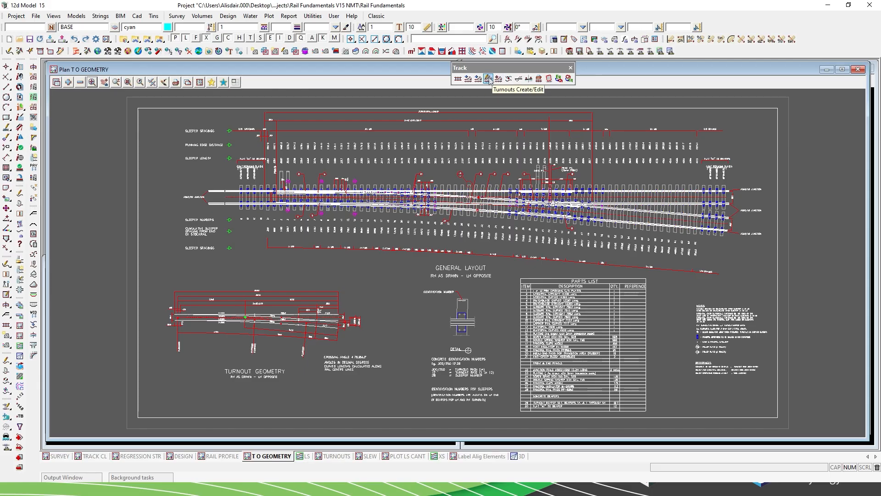
click(489, 79)
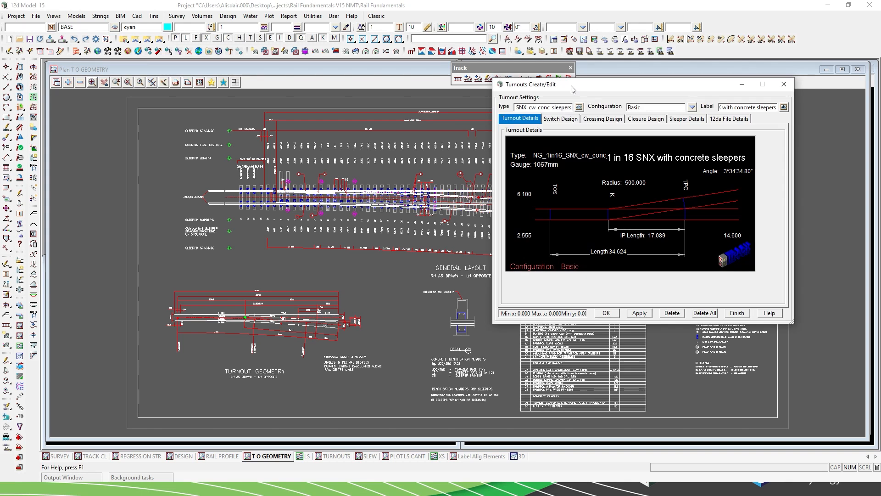
drag(573, 88, 479, 107)
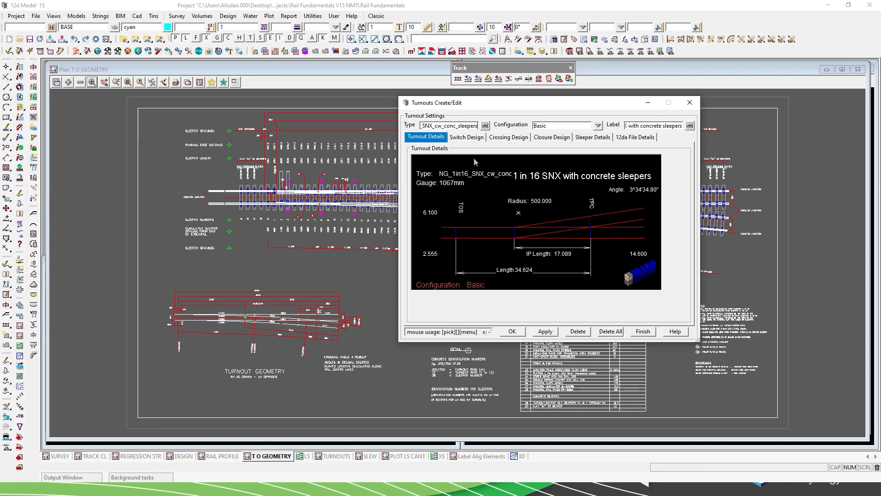
Review the switch, crossing and closure design settings of the 1 in 16 SNX turnout with concrete sleepers.
click(462, 138)
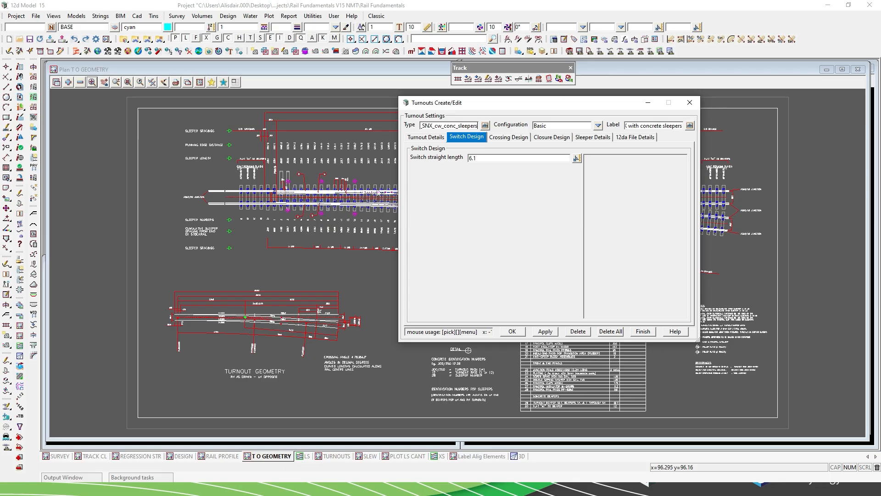
click(521, 139)
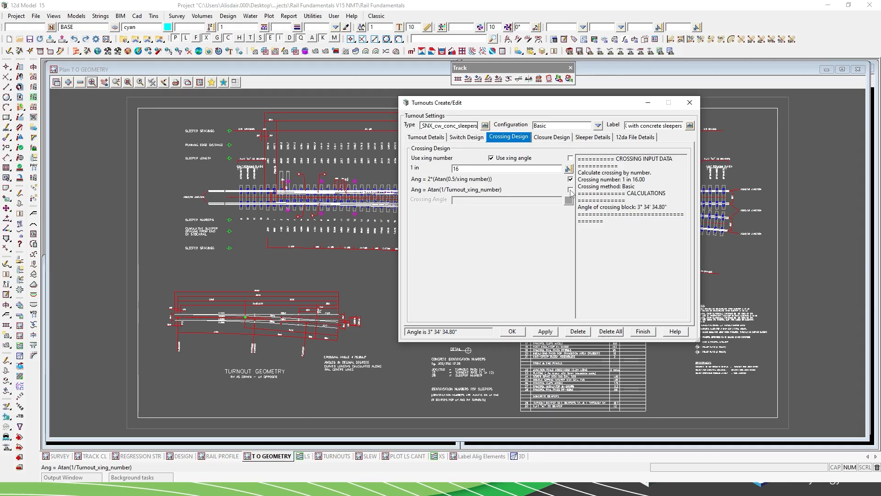
click(560, 138)
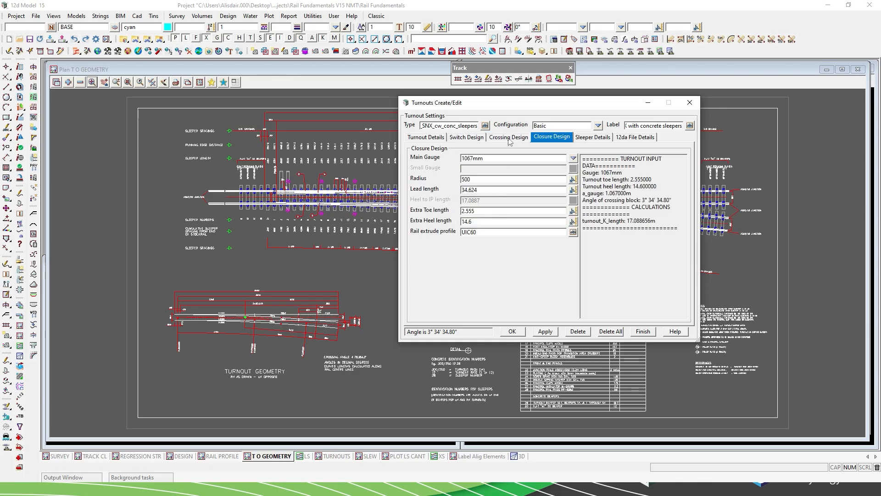
drag(514, 104, 598, 153)
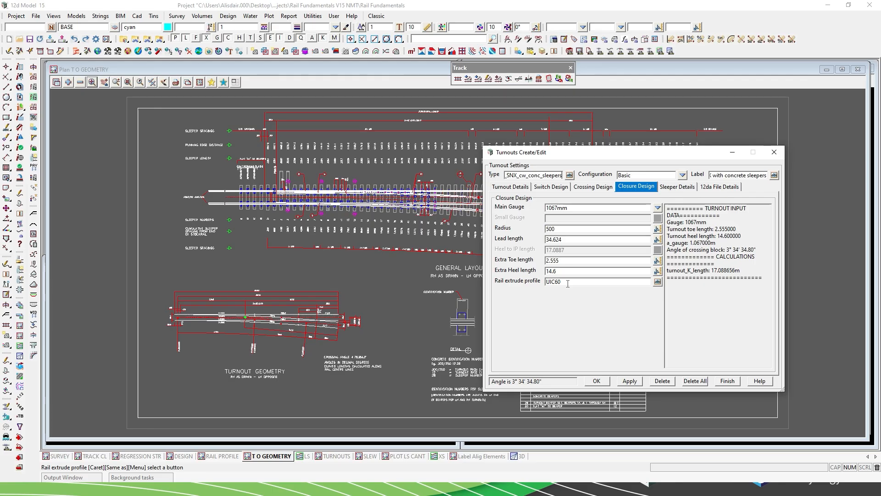
Check the UIC60 rail extrude profile and the sleeper table of the turnout definition, and close Turnouts Create/Edit.
double_click(572, 282)
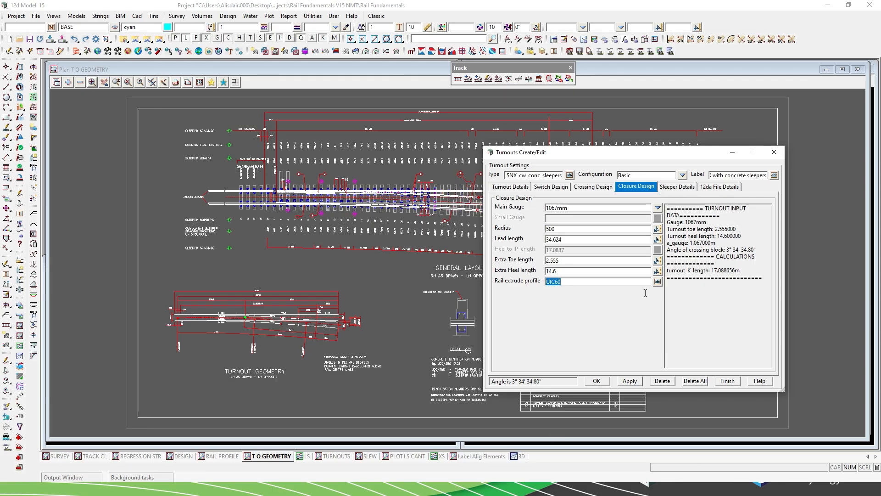
click(678, 187)
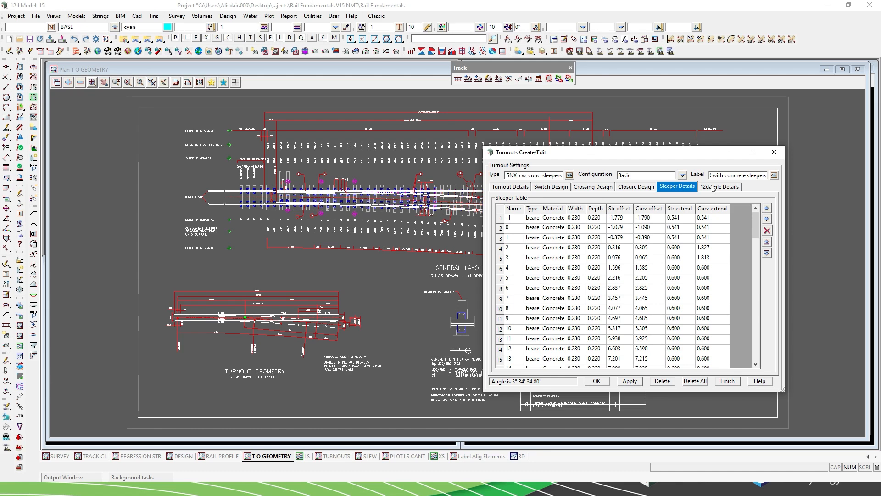
click(728, 381)
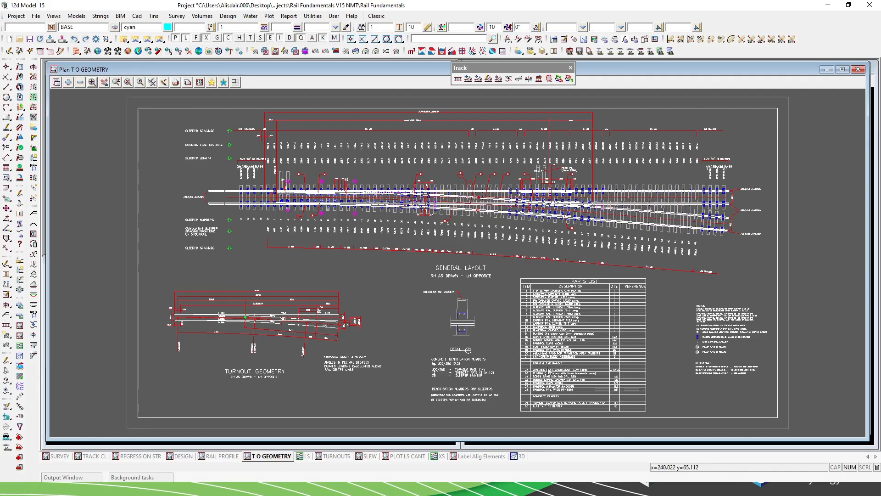
Bring up the TURNOUTS plan and LS section views, and open Turnout Place over them.
click(332, 459)
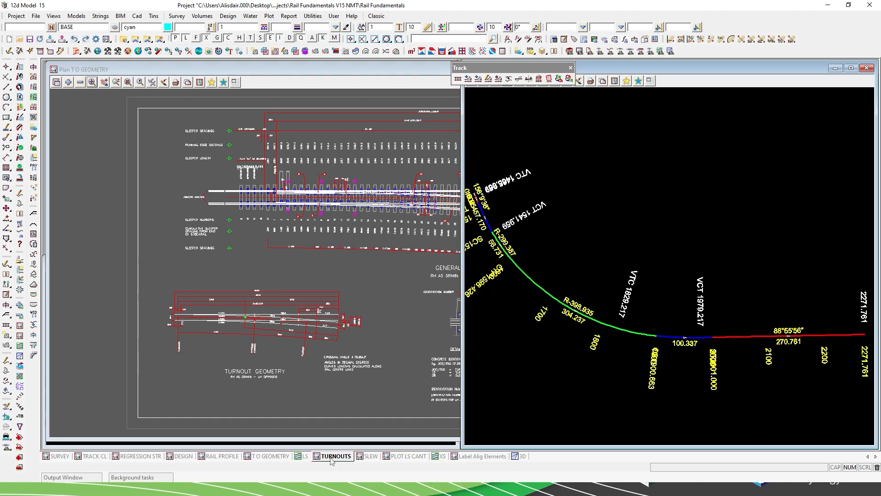
click(304, 457)
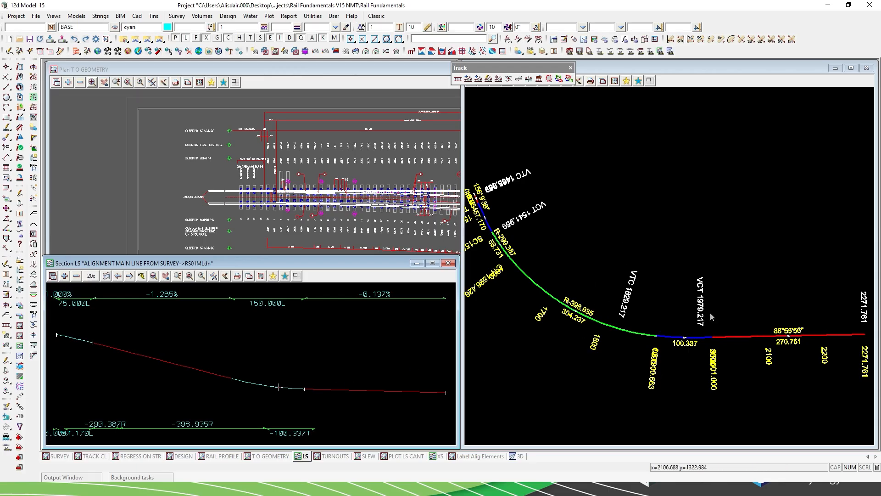
click(498, 81)
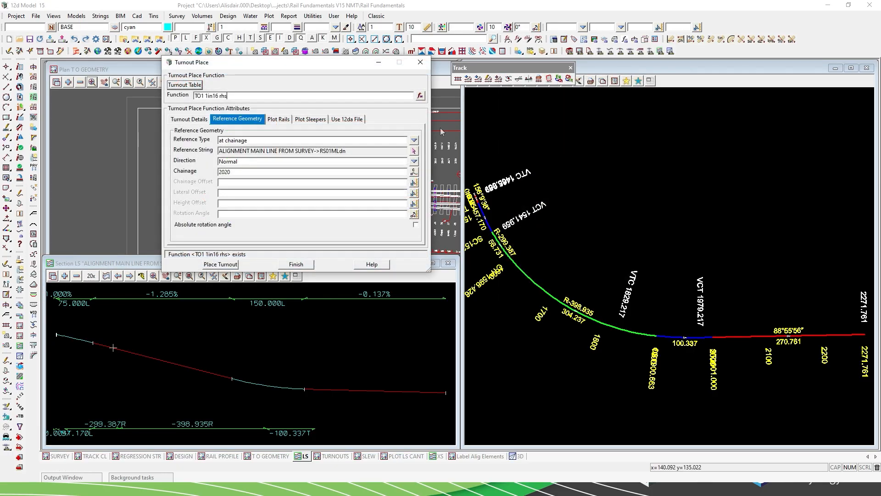
drag(245, 63, 234, 68)
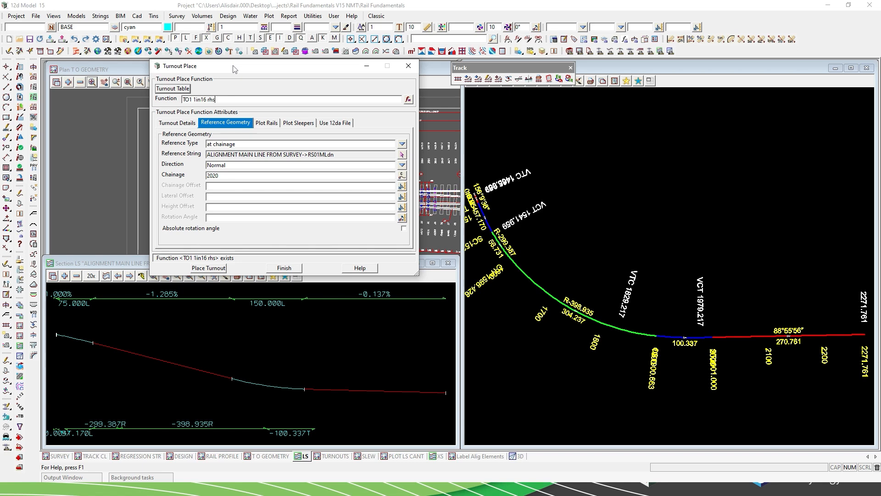
Review the turnout details of function TO1 1in16 rhs, including the available placement nodes.
click(178, 123)
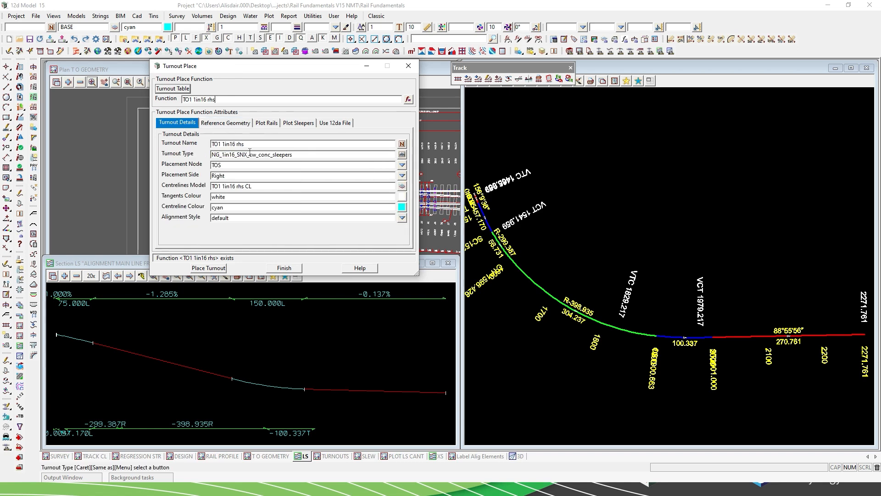
drag(216, 99, 182, 99)
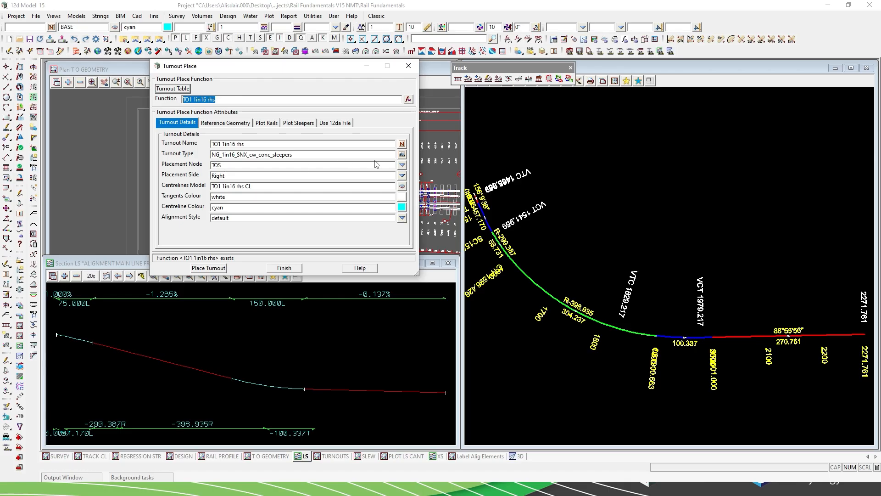
click(402, 165)
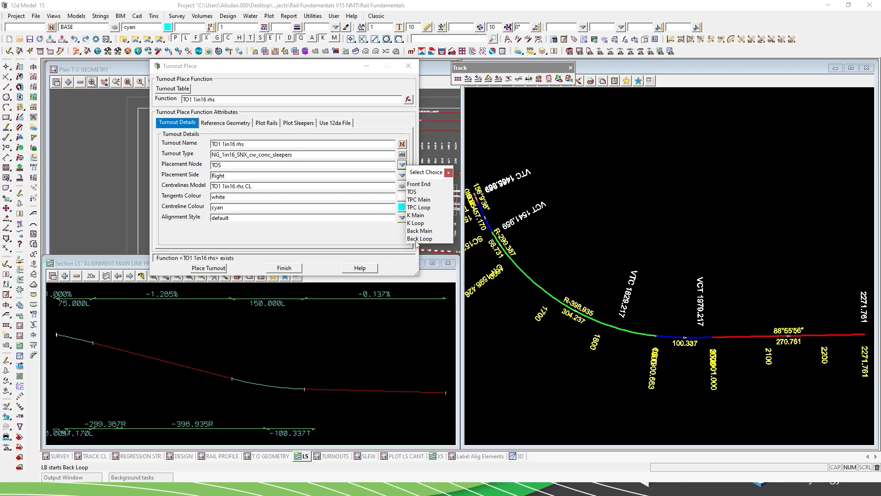
click(448, 173)
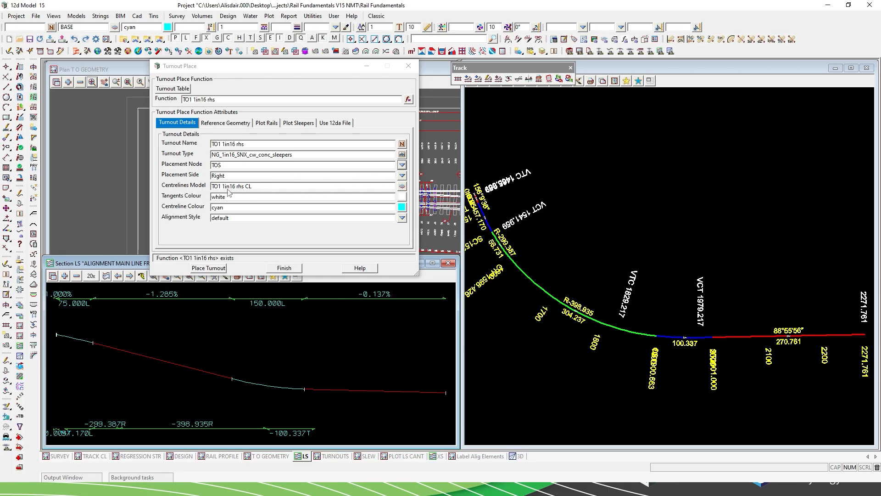
Review the turnout's reference geometry, available reference types, and rail and sleeper plotting settings.
click(226, 123)
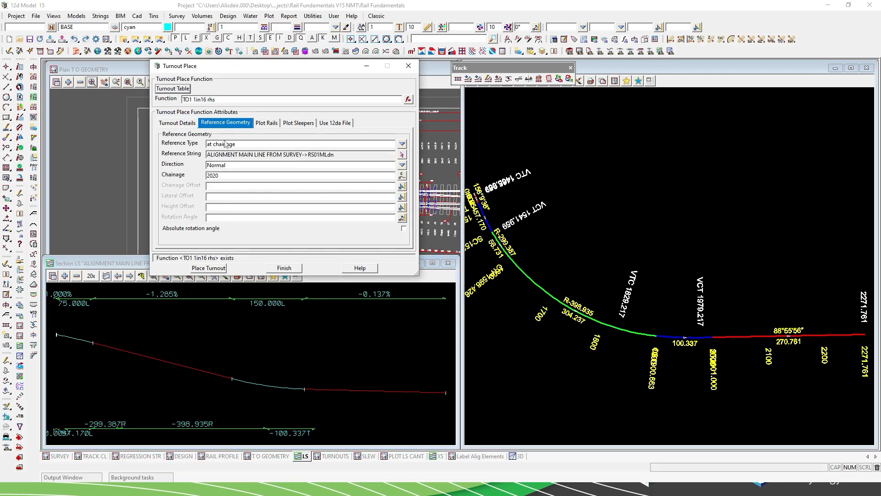
click(402, 145)
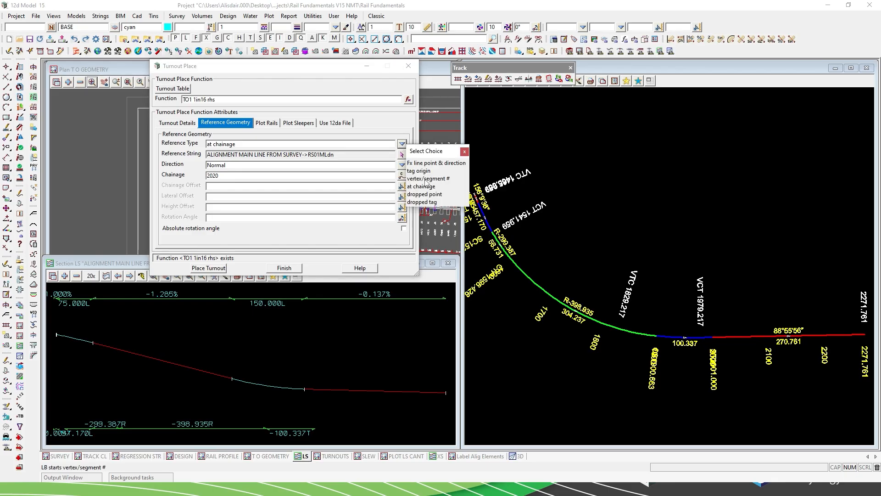
click(465, 152)
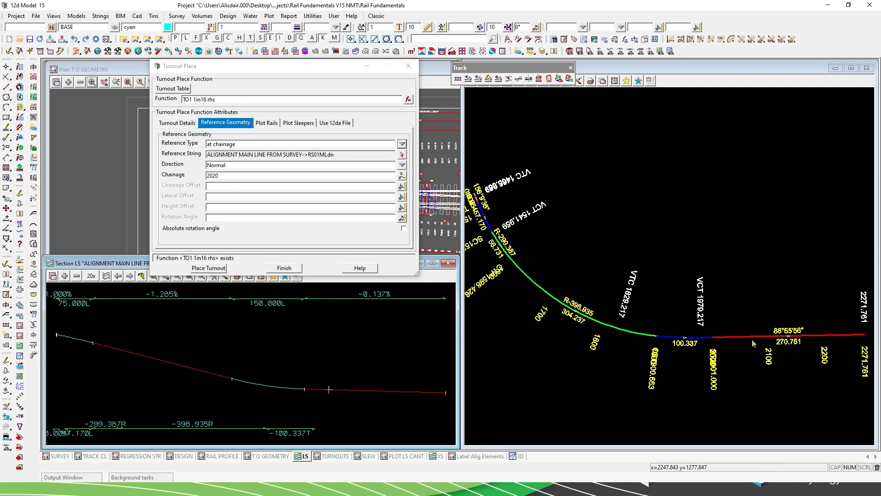
click(736, 338)
click(274, 124)
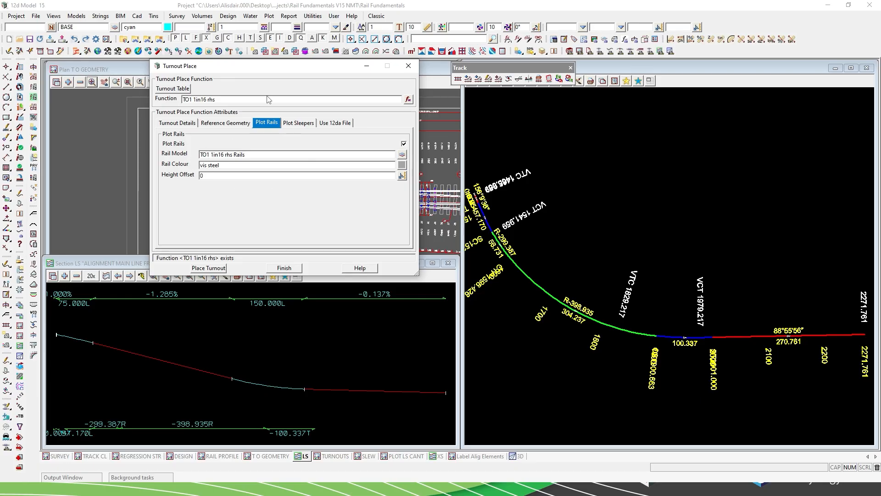
click(305, 126)
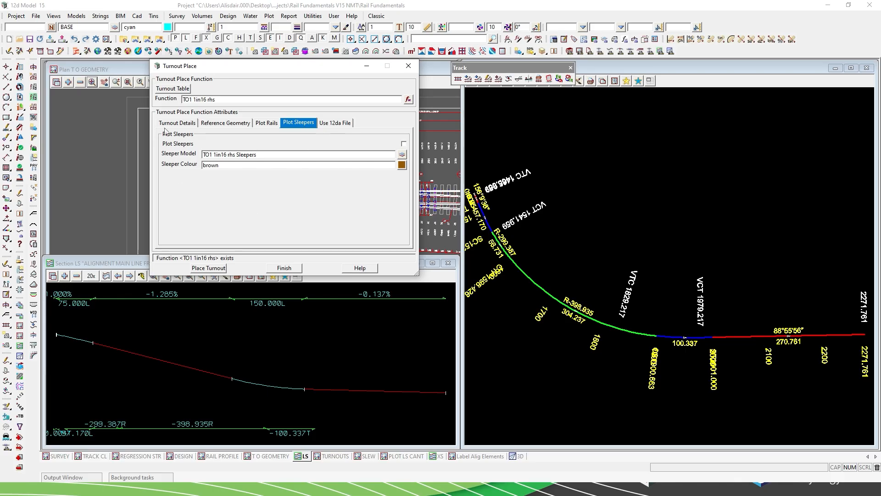
Place the TO1 1in16 rhs turnout at chainage 2020 on the main line in the TURNOUTS plan view.
click(180, 125)
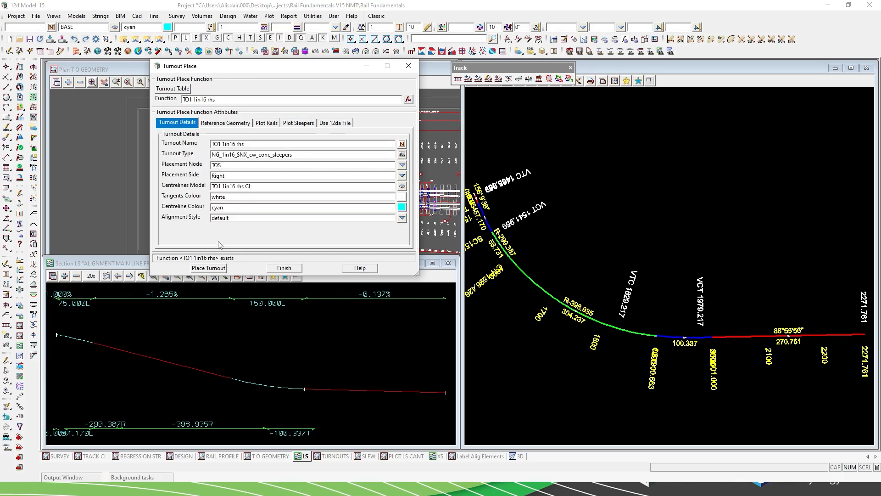
click(209, 268)
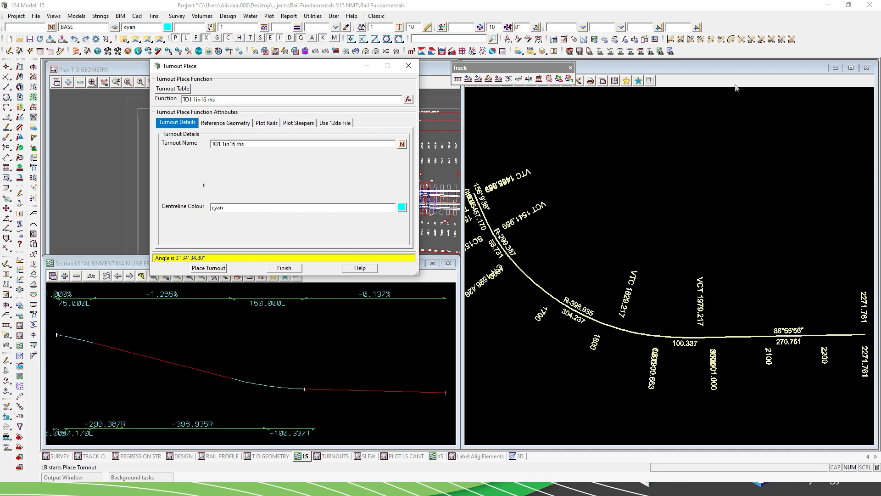
click(714, 83)
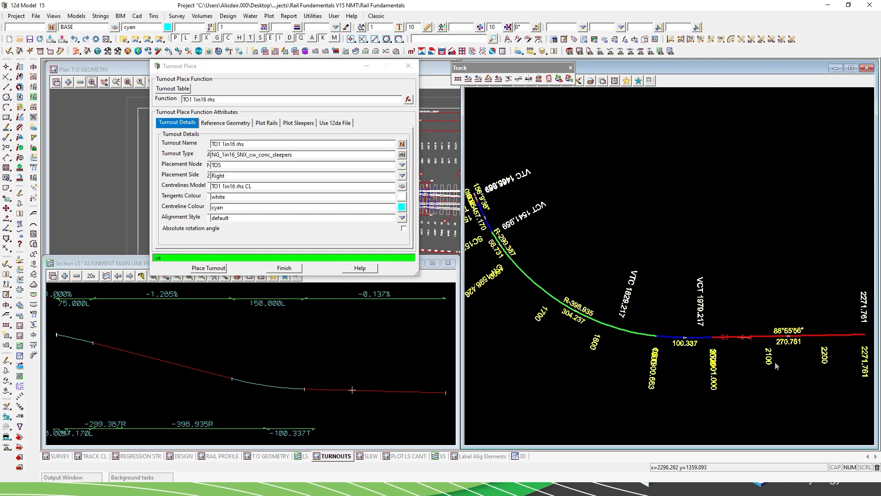
Examine the placed TO1 turnout along the main line from its switch end to its heel end.
scroll(775, 346, up, 3)
scroll(748, 346, up, 5)
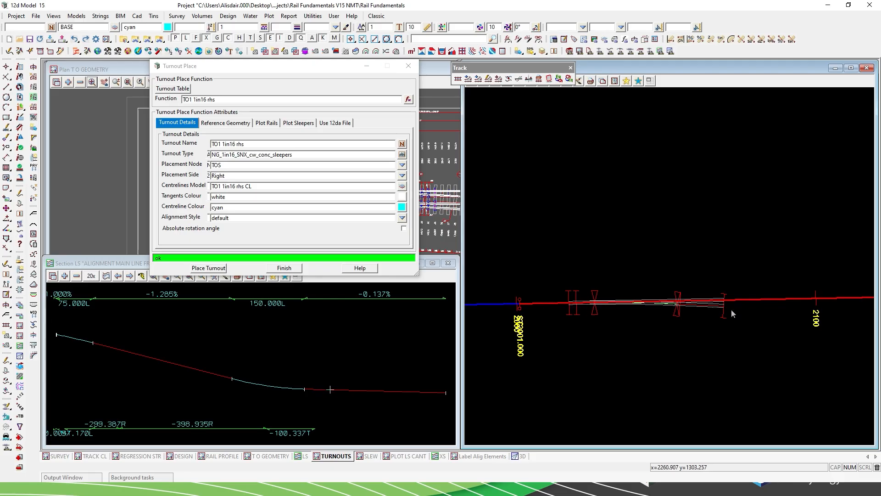
scroll(699, 294, up, 2)
scroll(699, 294, up, 1)
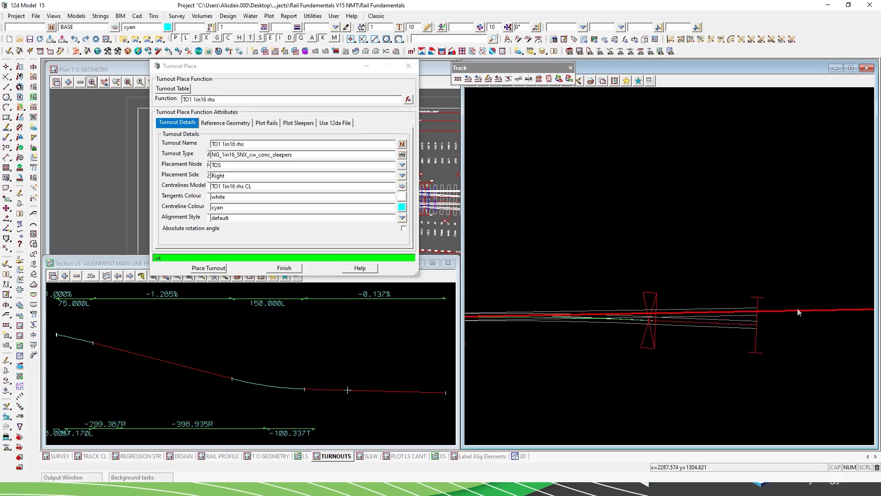
scroll(713, 270, down, 1)
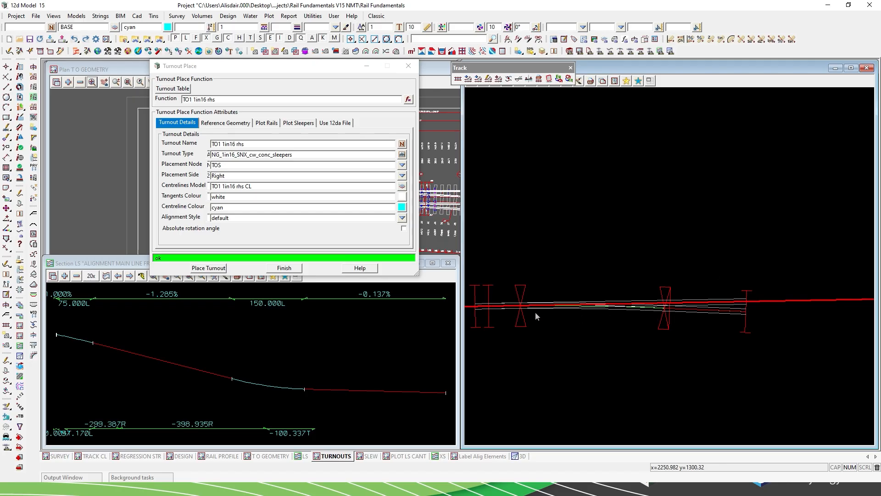
scroll(518, 313, up, 1)
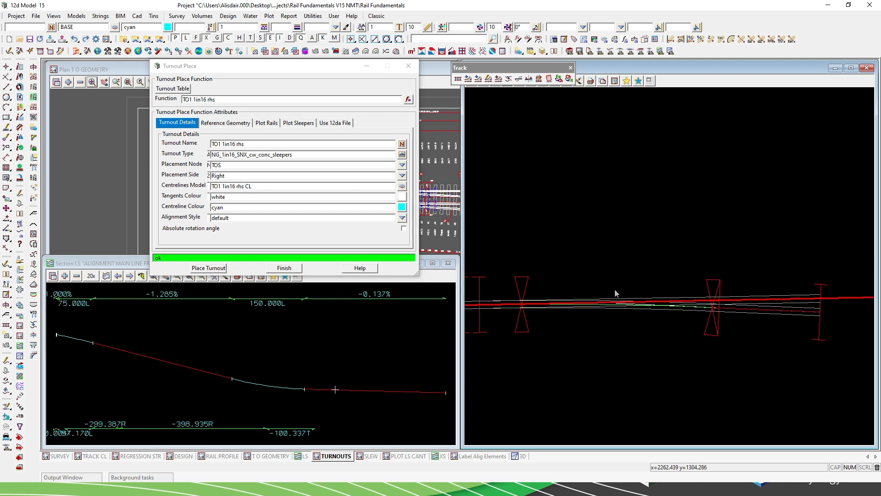
scroll(532, 301, down, 5)
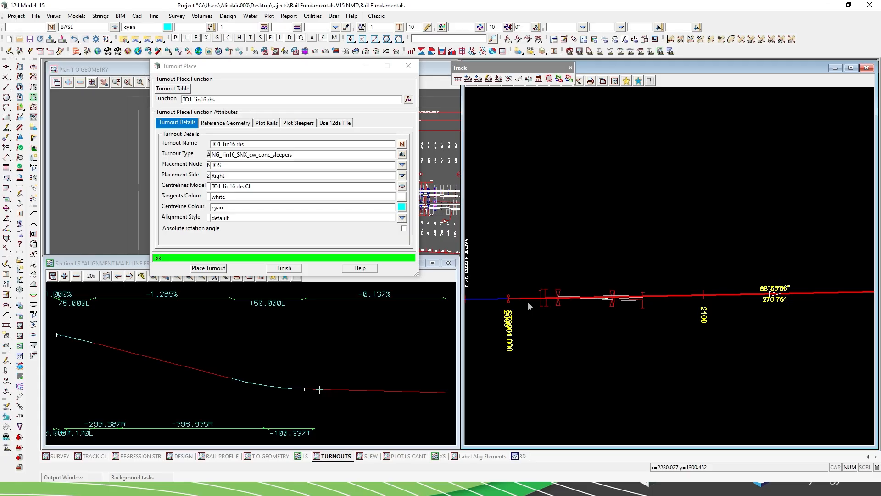
scroll(528, 302, down, 2)
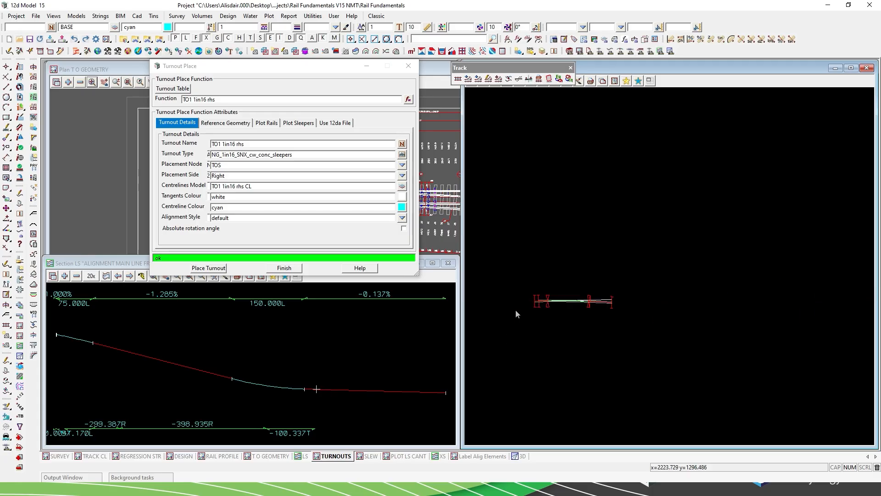
scroll(516, 312, down, 1)
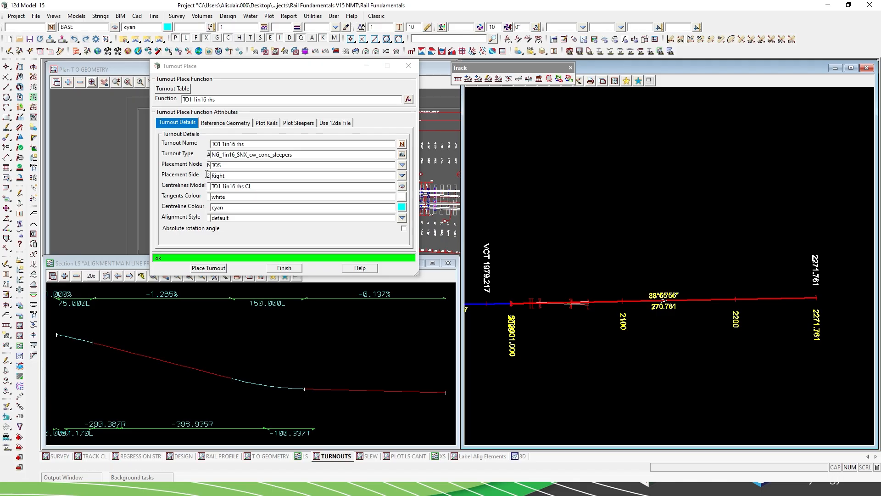
Review the direction and placement side settings used for the TO1 turnout.
click(225, 123)
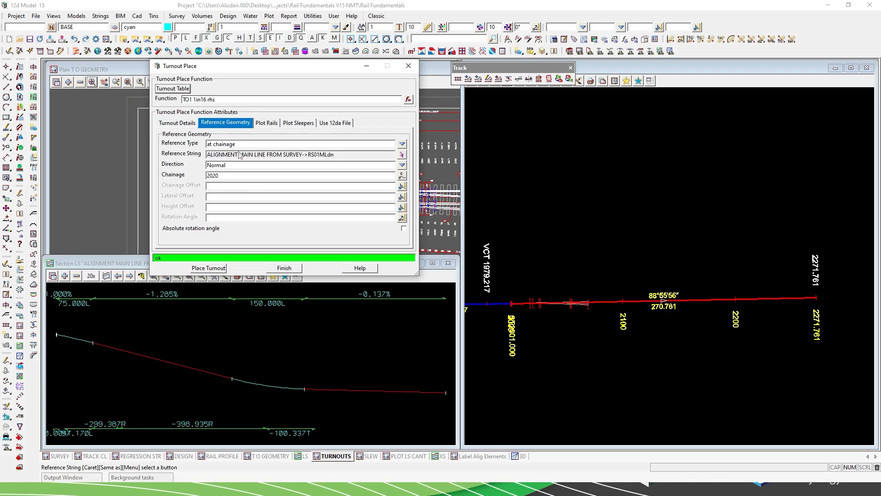
drag(232, 166, 206, 166)
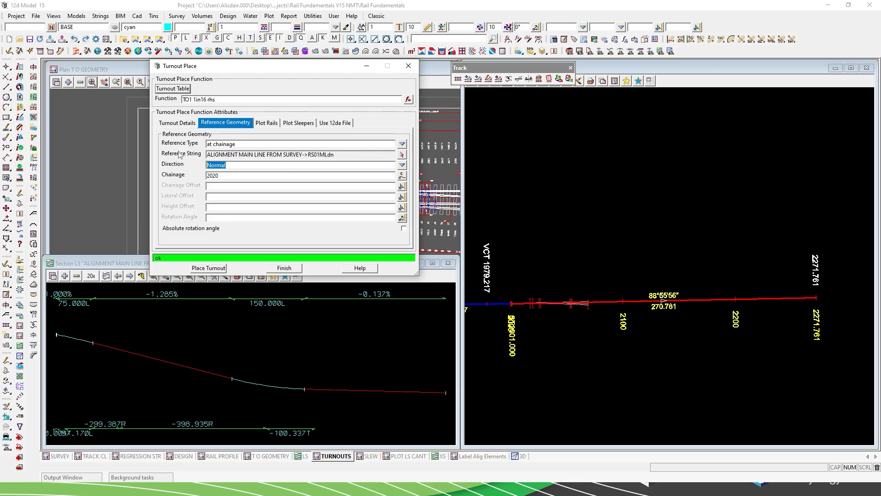
click(181, 123)
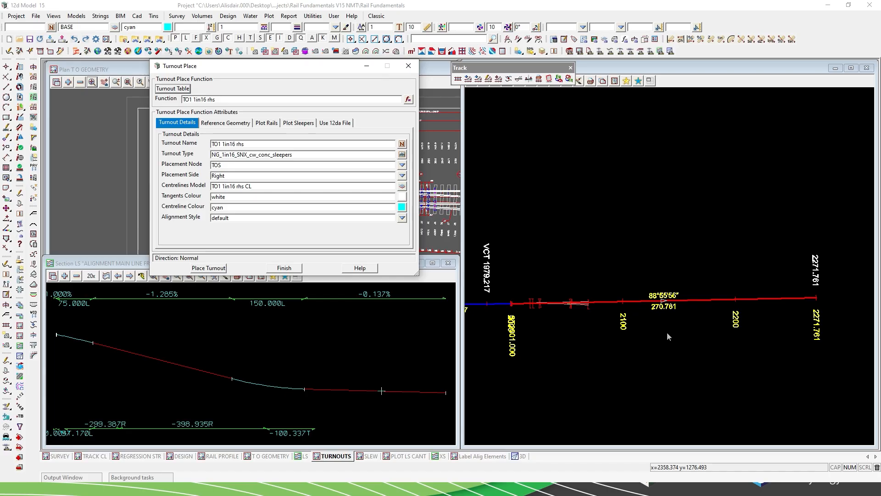
Load the existing function TO2 1in16 rhs and place its left-side turnout at chainage 2200 in the reversed direction.
click(408, 100)
double_click(431, 141)
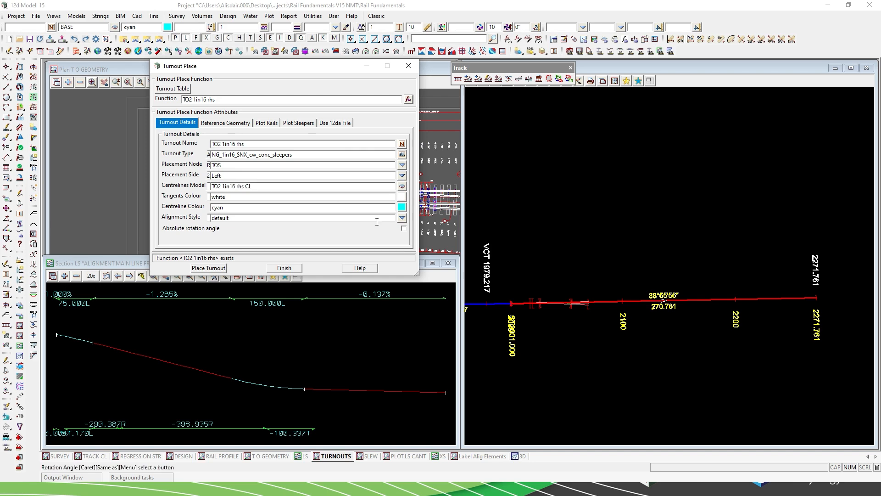
click(237, 124)
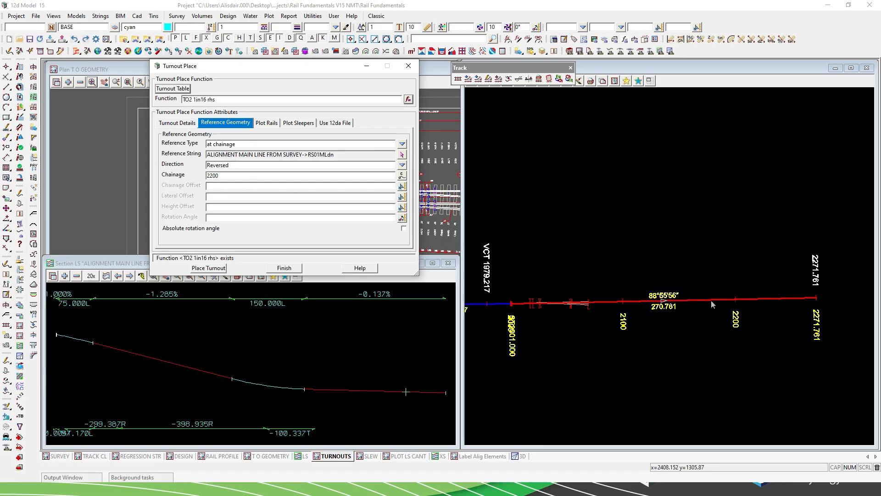
click(208, 268)
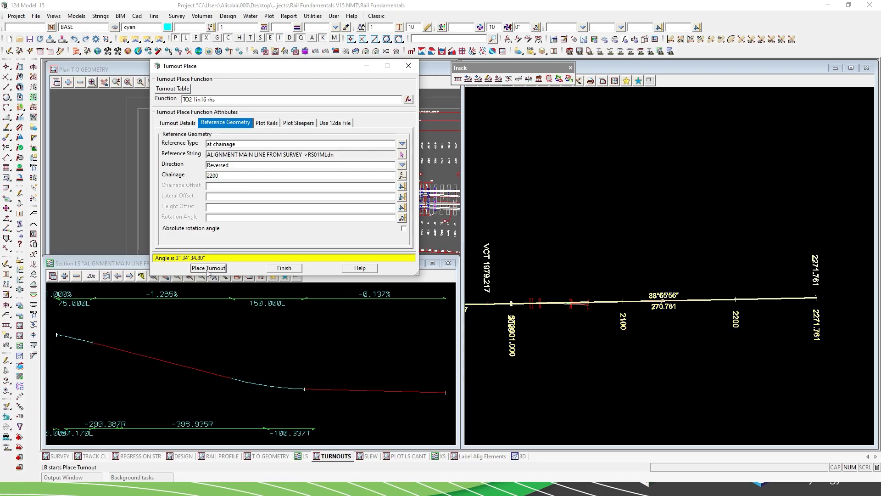
click(702, 80)
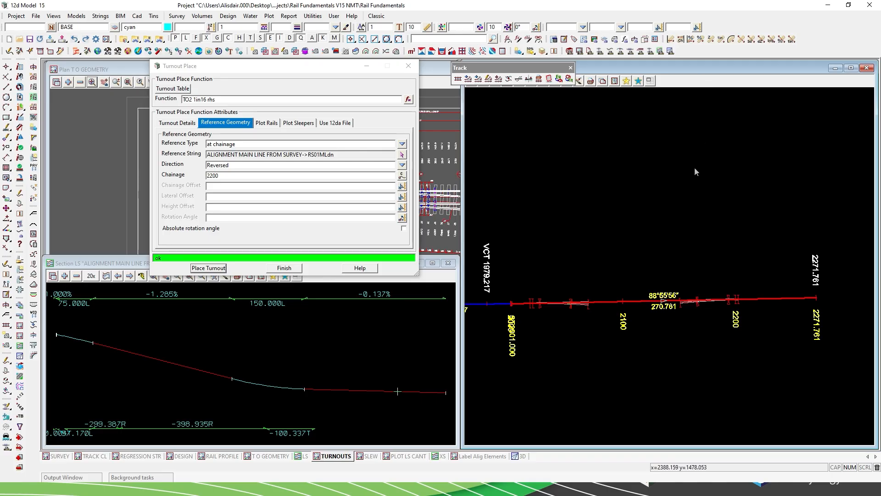
Zoom in on both placed turnouts and widen the TURNOUTS plan view across the workspace.
scroll(605, 314, up, 2)
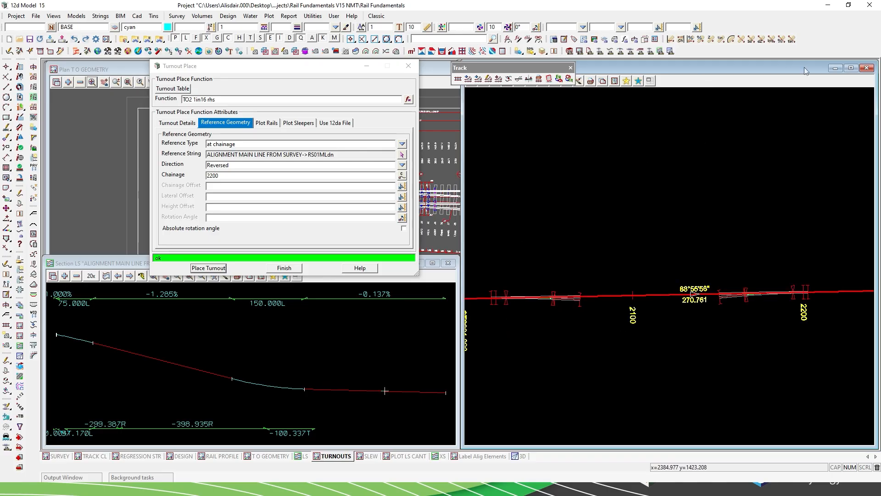
drag(464, 225, 55, 209)
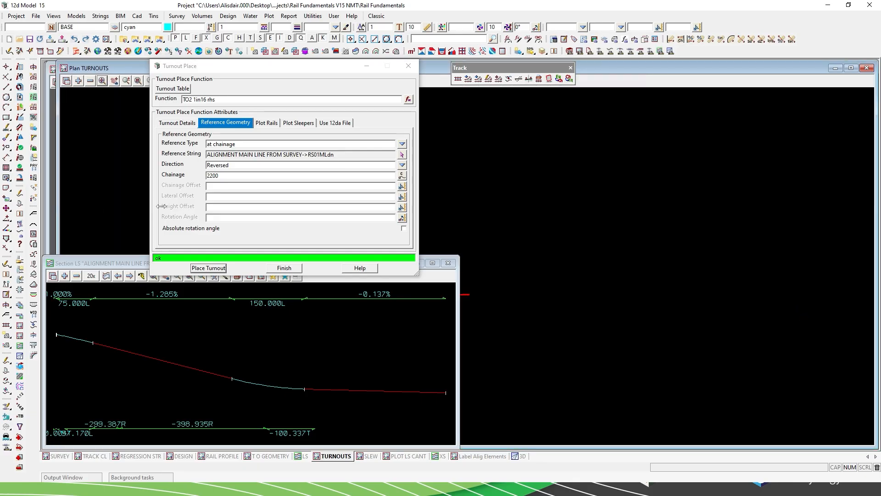
Close the turnout placement and compare the surveyed centreline with the design alignment between chainages 1600 and 1700 in the SLEW plan view.
click(409, 66)
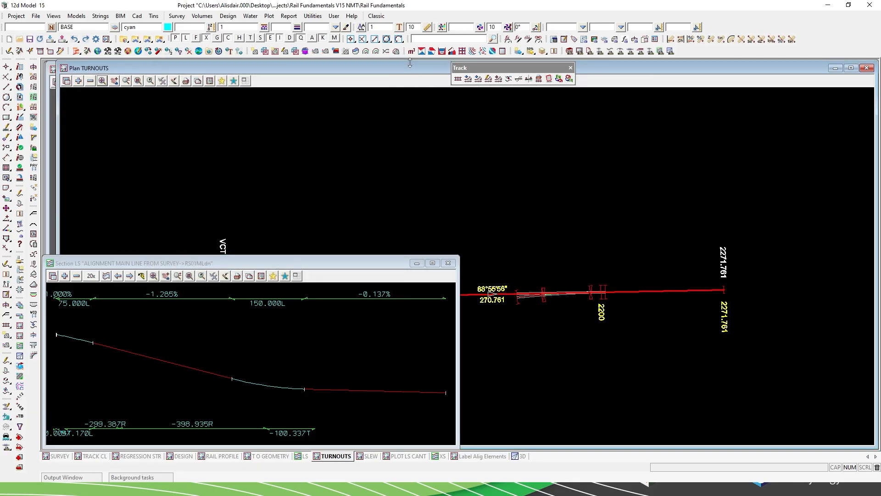
scroll(412, 296, up, 2)
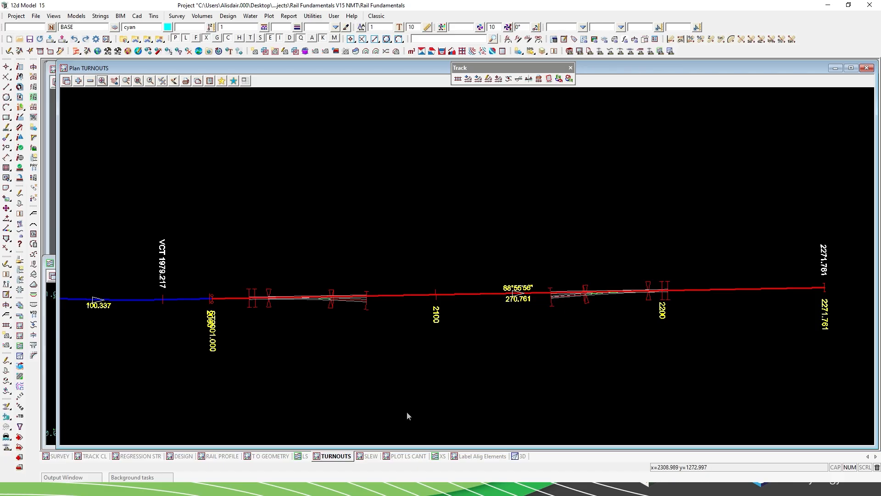
click(371, 457)
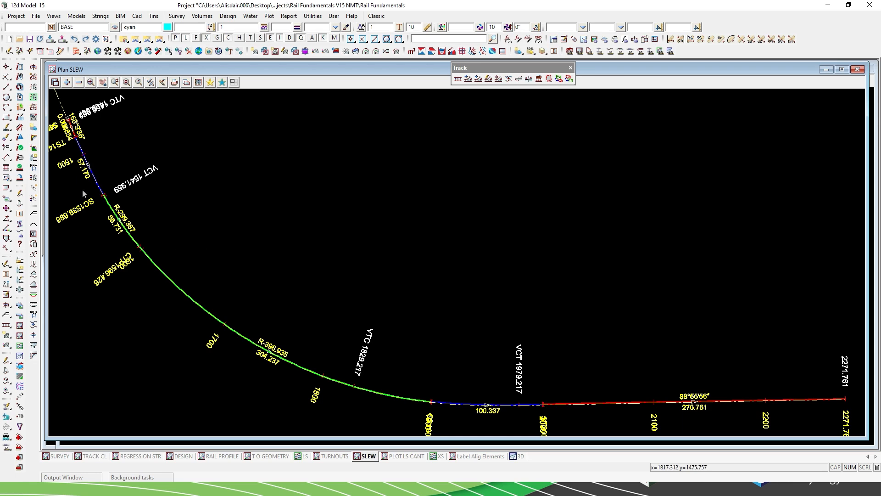
scroll(174, 293, up, 5)
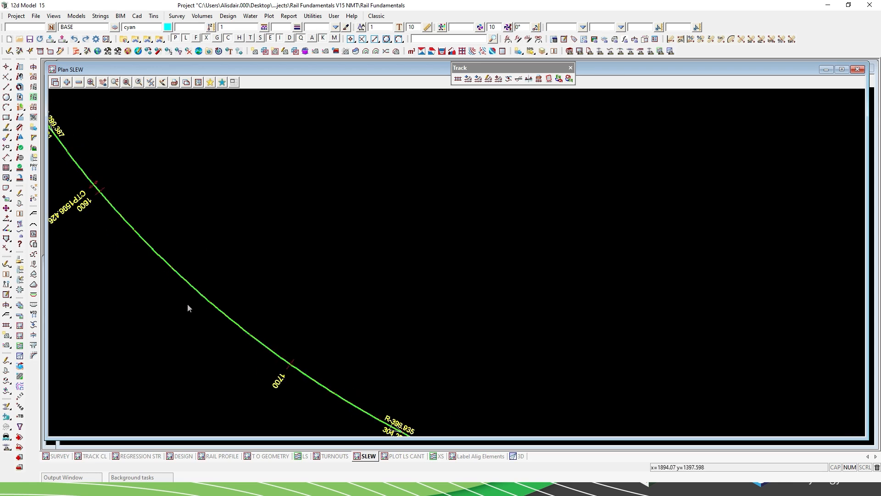
scroll(213, 299, up, 2)
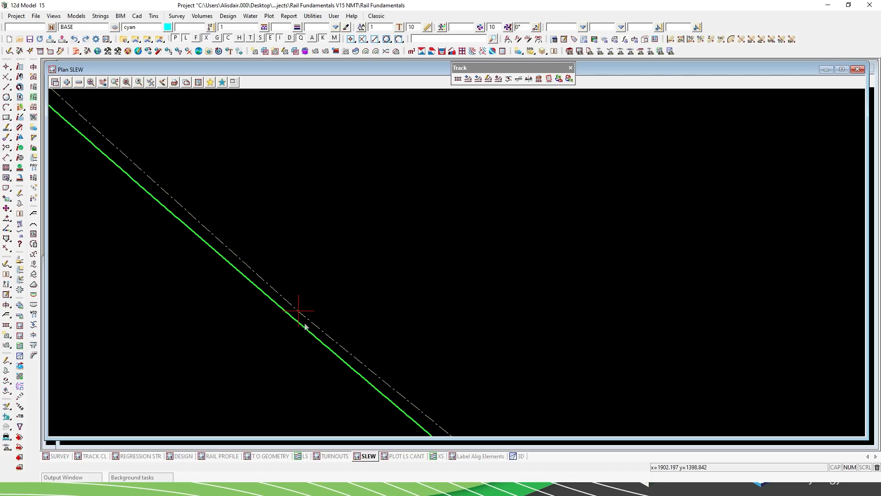
Load the function SLEW MAIN LINE SURVEY VS ALIGNMENT in the Rail Slew Calculator and pick the track cl points string as surveyed centreline.
click(518, 80)
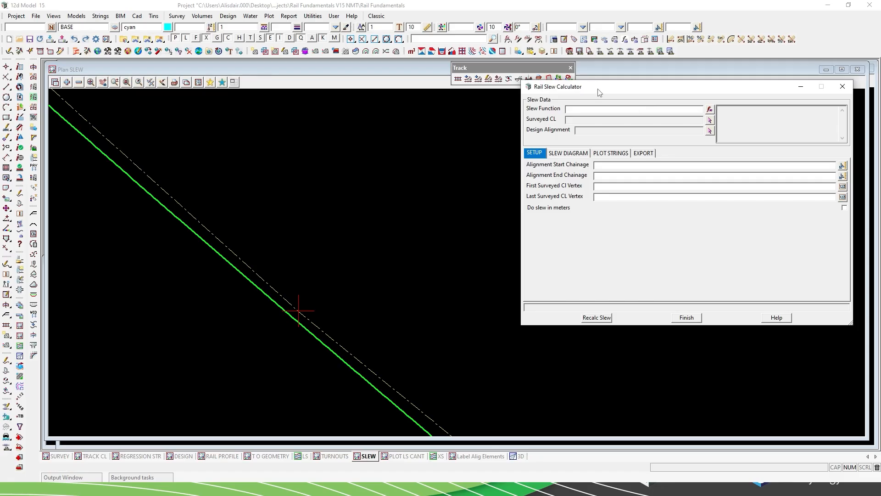
drag(574, 97, 478, 99)
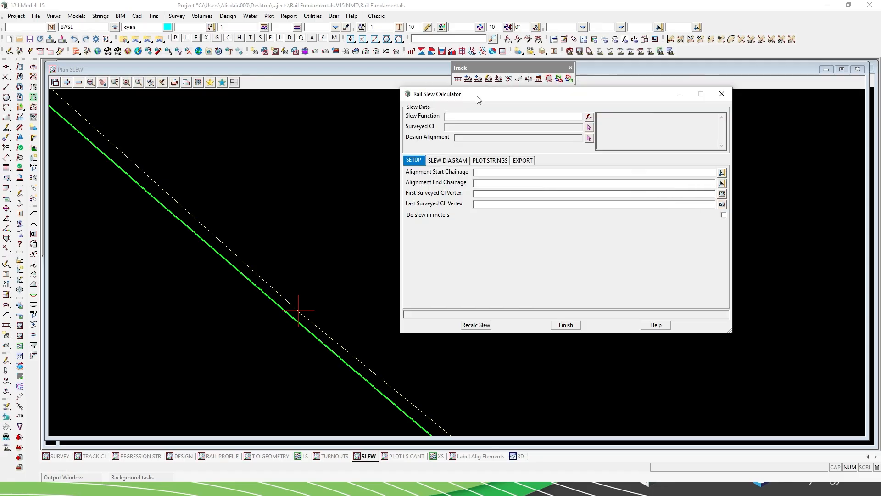
click(590, 117)
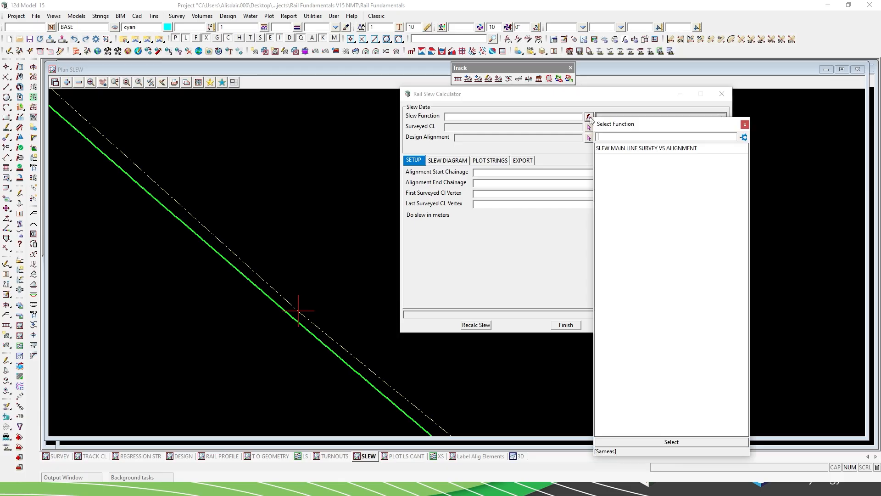
click(619, 149)
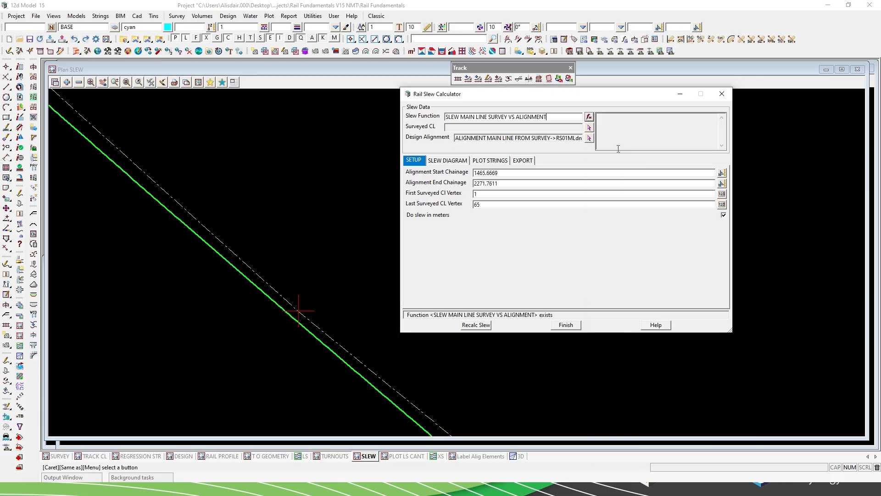
click(590, 128)
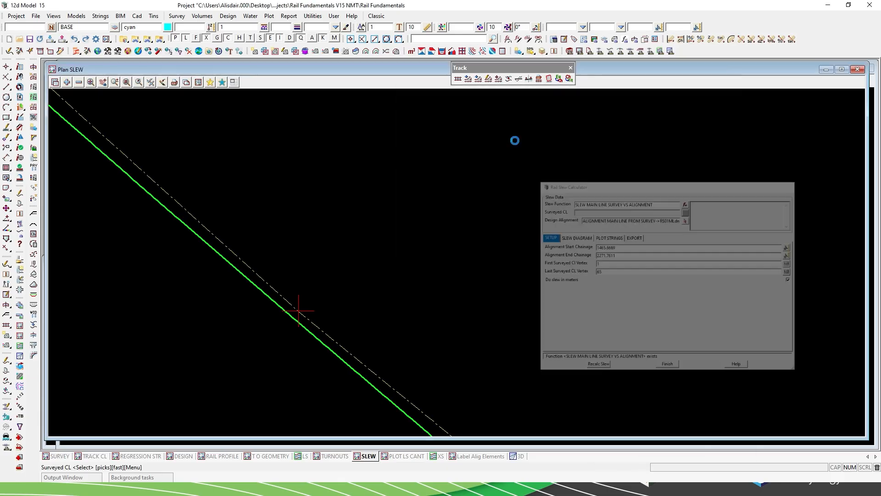
click(219, 239)
middle_click(220, 241)
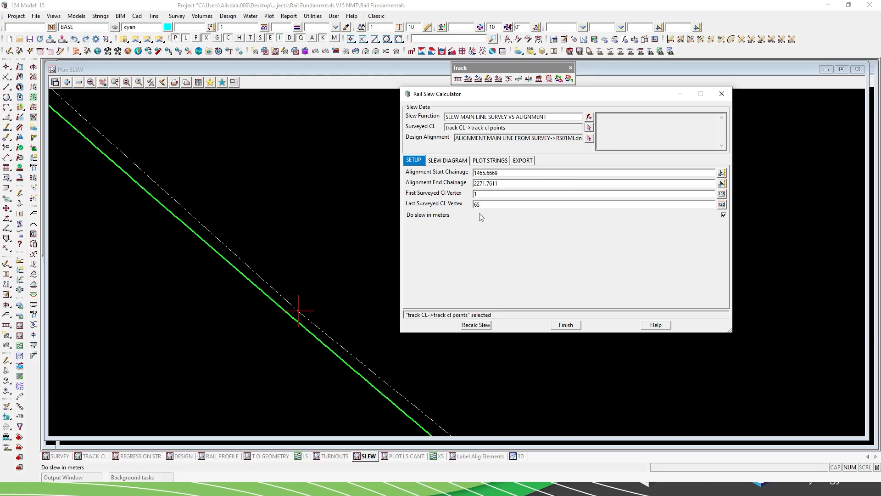
Review the slew diagram, the plot string settings, the export options and the setup of the slew calculation.
click(448, 160)
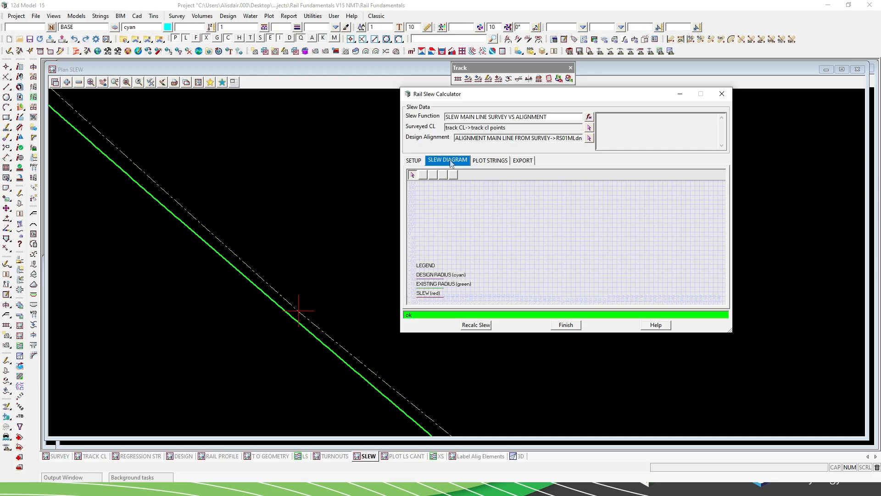
click(427, 176)
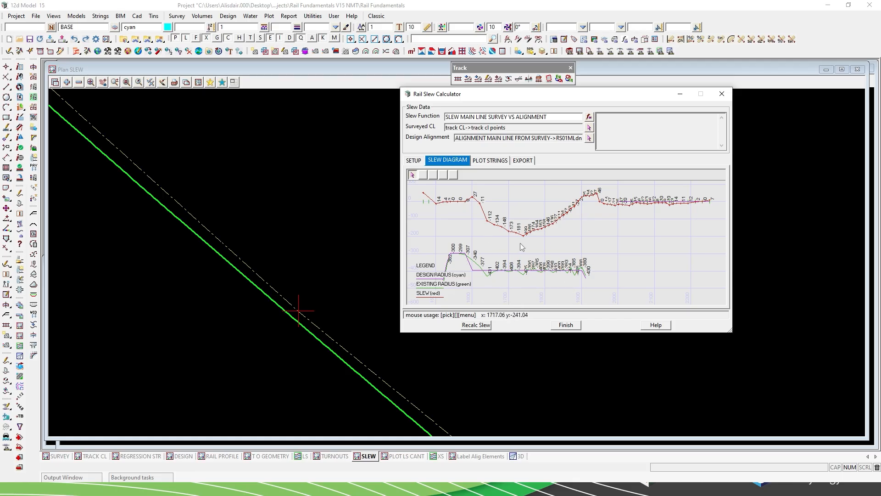
click(490, 161)
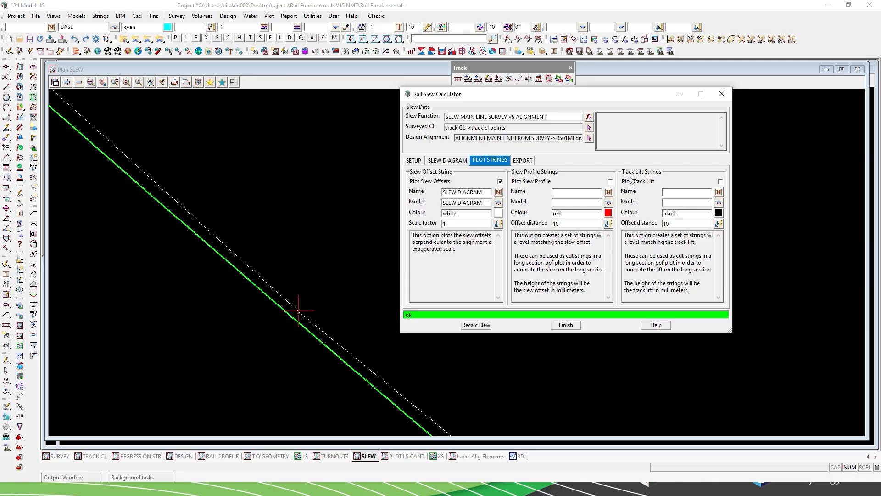
click(528, 163)
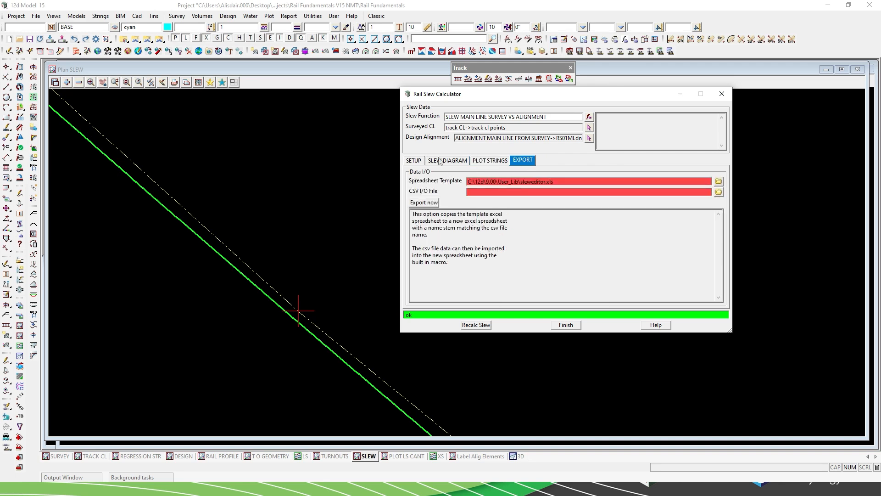
click(422, 161)
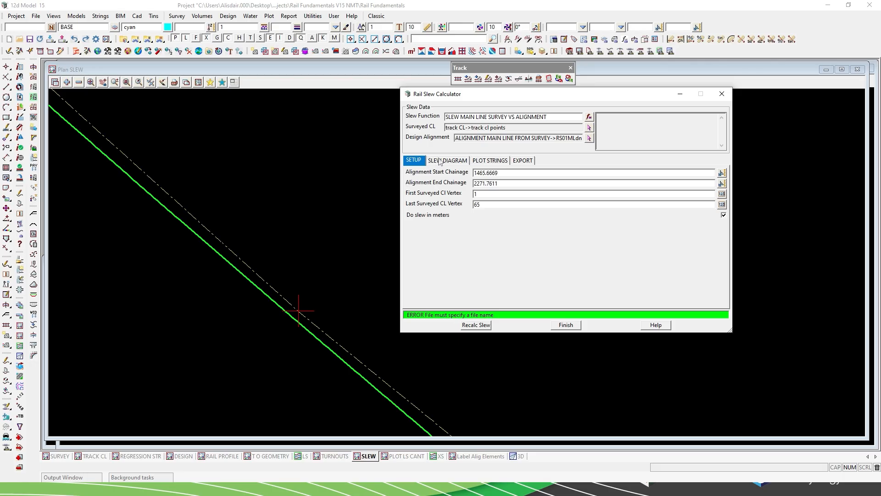
Recalculate the slew to plot the slew offsets along the main line, and close the calculator.
click(439, 161)
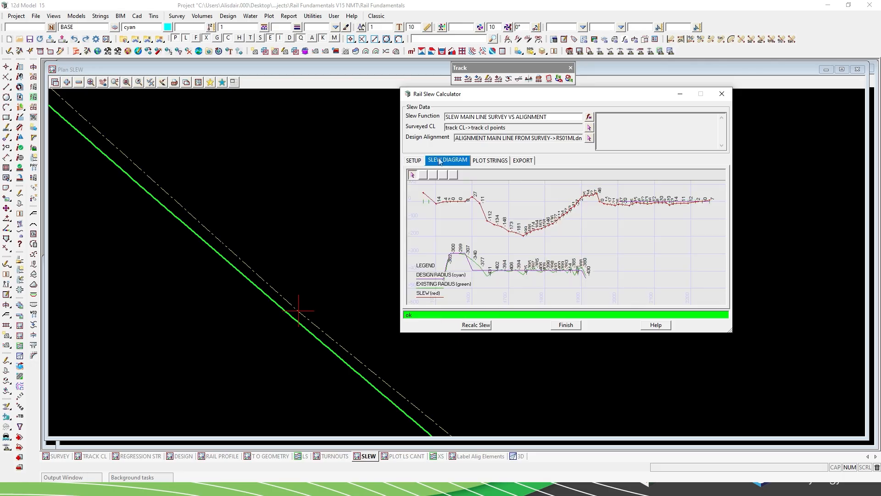
click(476, 326)
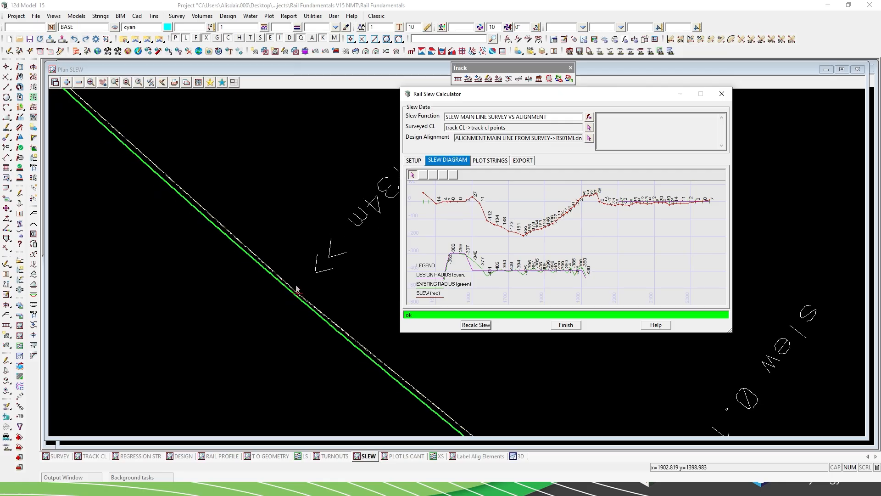
click(566, 325)
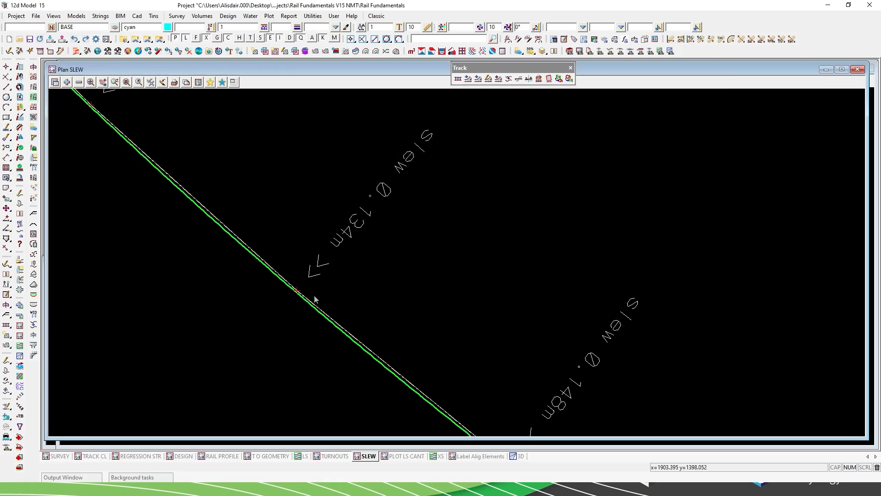
Examine the plotted slew values and direction arrows along the R-398.935 curve from chainage 1600 to 1800.
scroll(335, 266, down, 3)
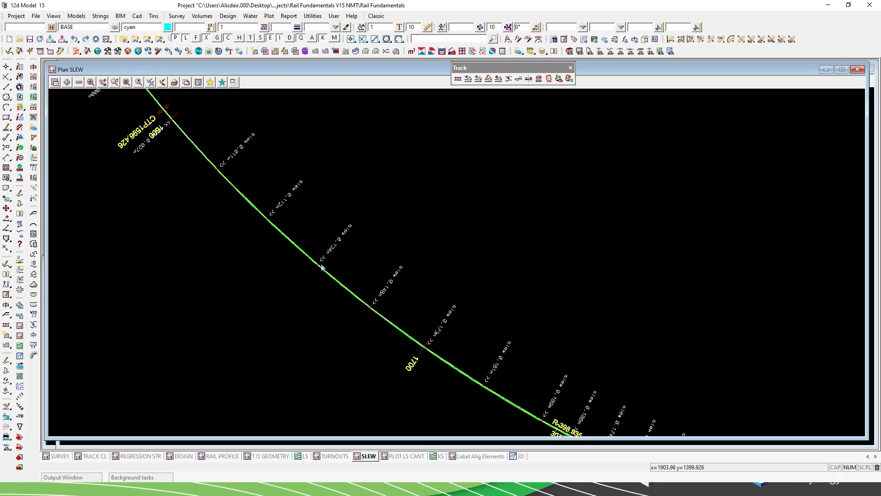
scroll(319, 268, up, 4)
scroll(318, 265, up, 4)
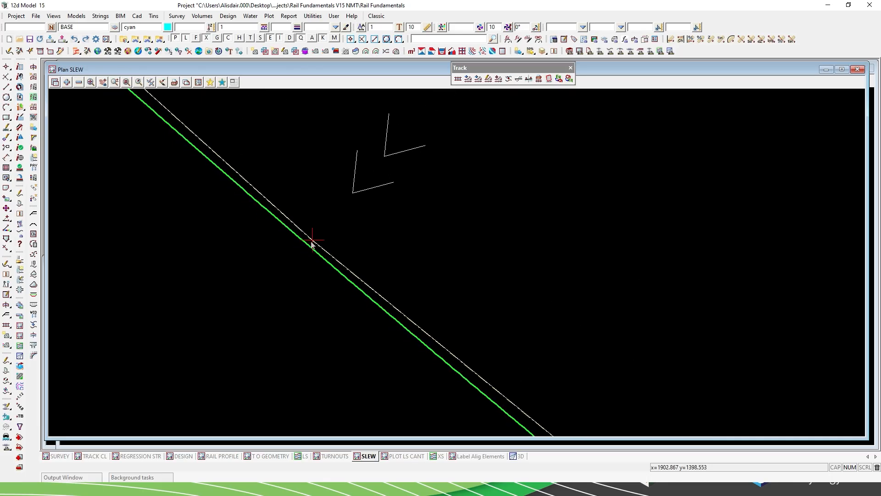
scroll(258, 288, down, 3)
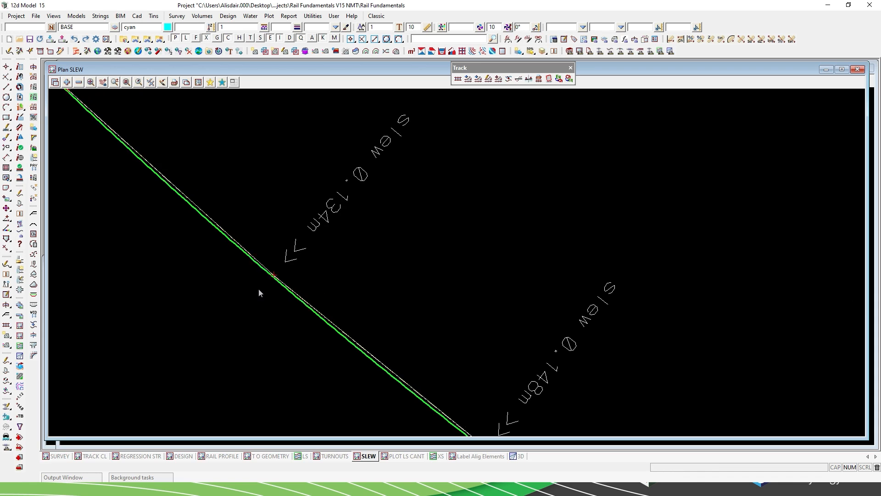
scroll(228, 286, down, 2)
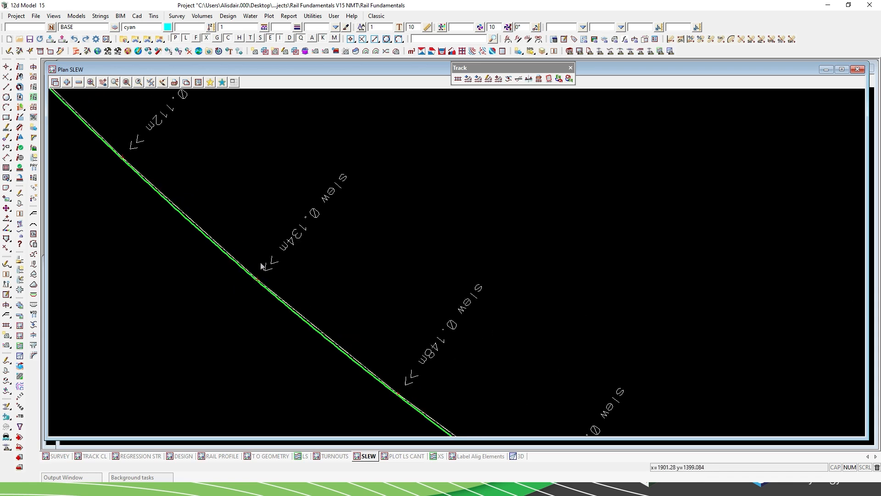
scroll(309, 273, down, 1)
scroll(309, 274, down, 2)
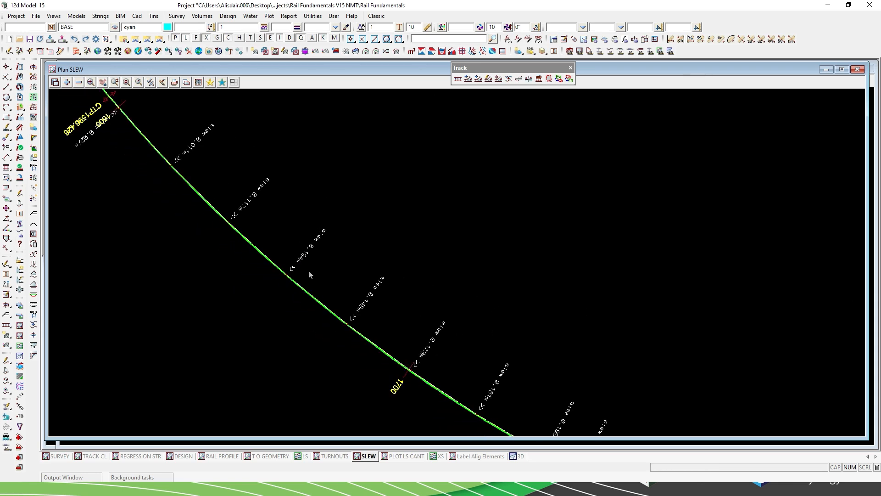
scroll(309, 274, down, 1)
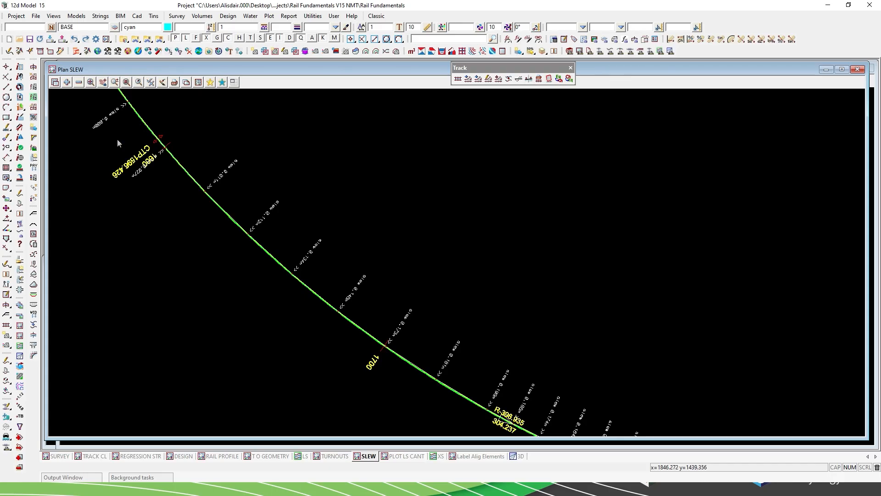
scroll(219, 183, up, 2)
scroll(218, 182, up, 2)
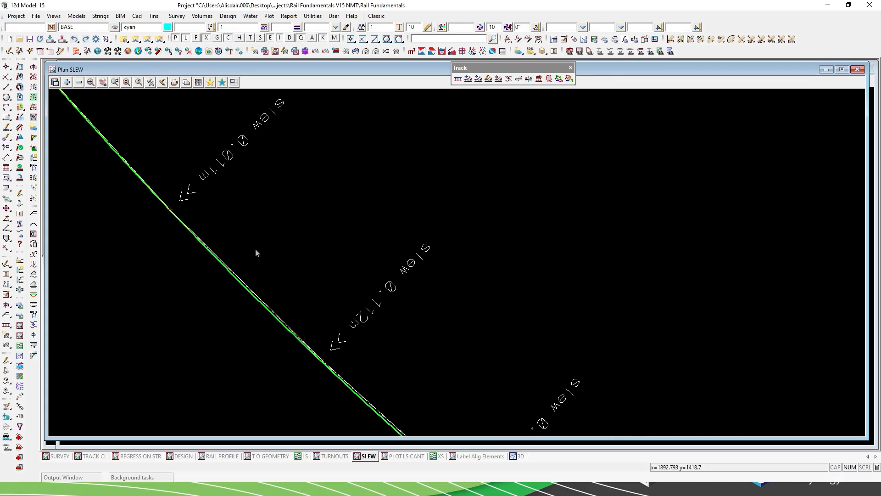
scroll(237, 208, down, 1)
scroll(237, 208, down, 1)
scroll(281, 228, down, 1)
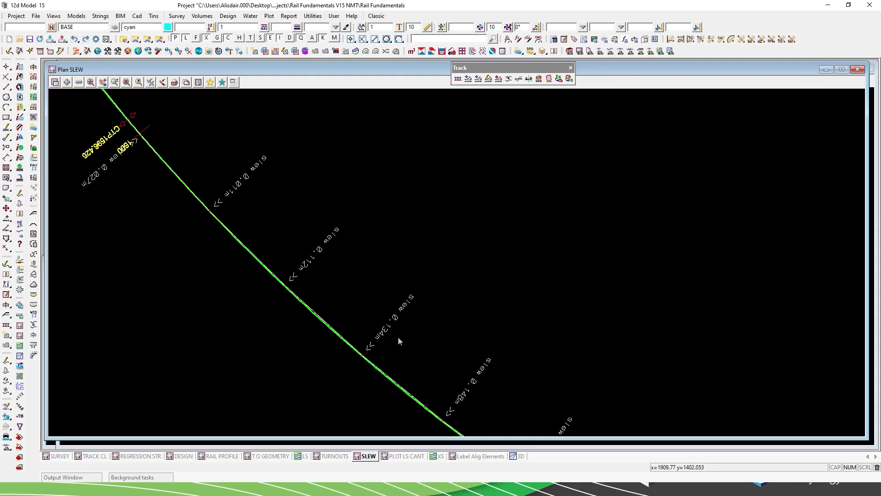
scroll(336, 275, down, 1)
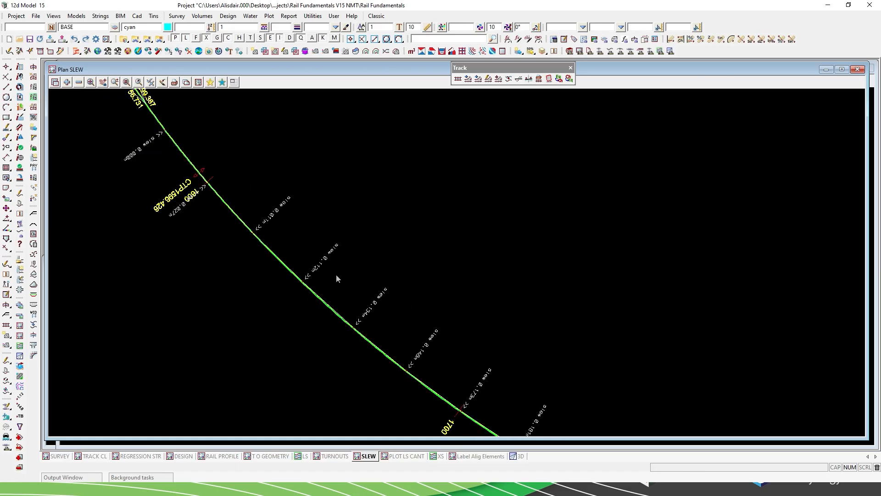
scroll(440, 388, up, 1)
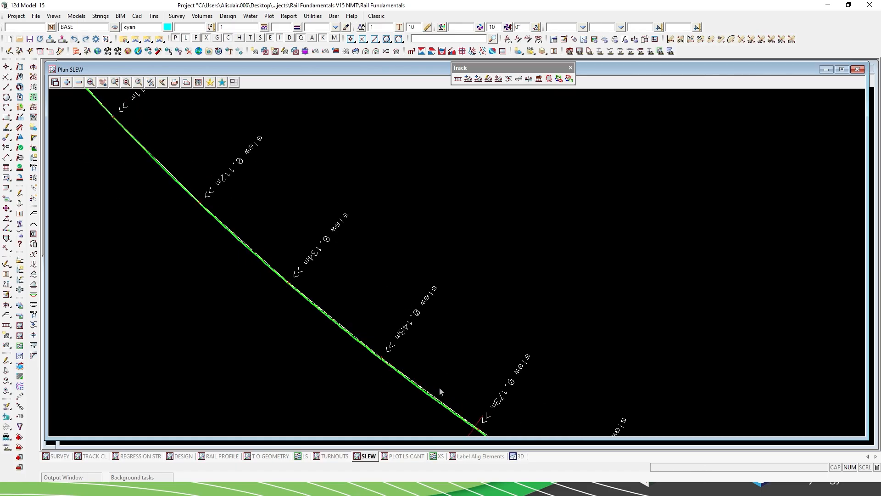
scroll(439, 387, up, 1)
scroll(243, 227, down, 1)
scroll(243, 227, down, 2)
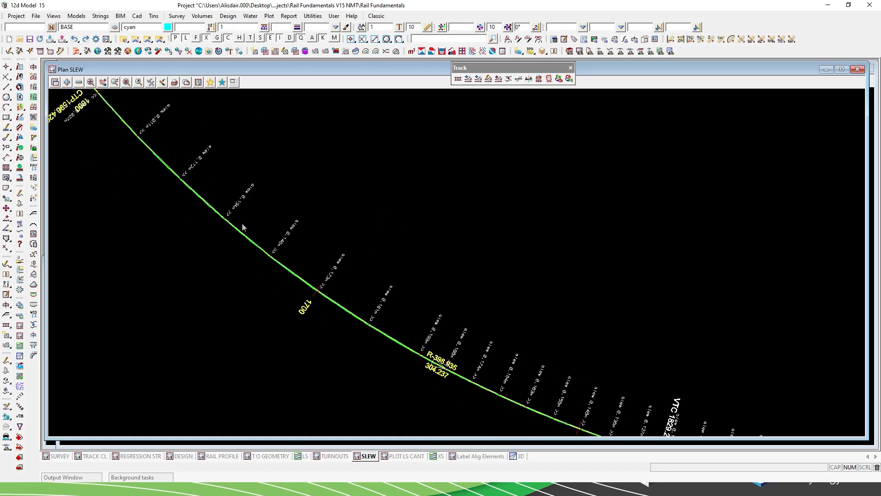
scroll(349, 257, down, 2)
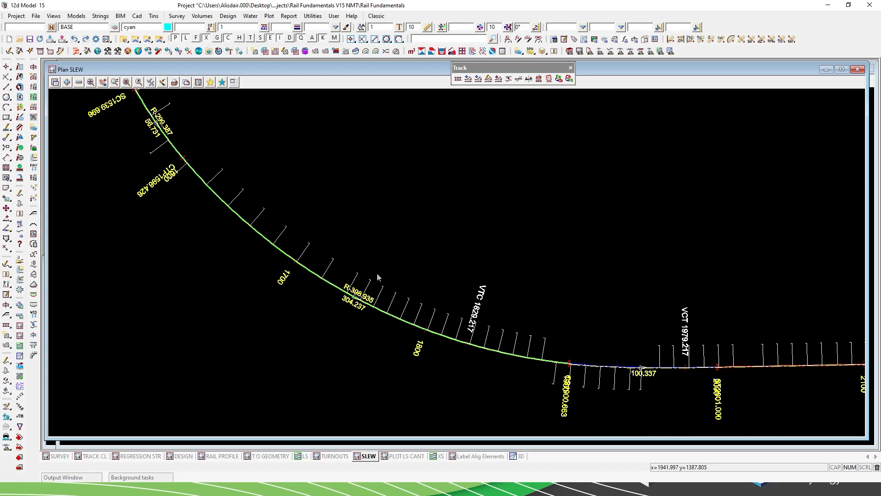
Examine the slew labels and their change of side along the 100.337 transition beyond chainage 1900.
scroll(649, 383, up, 3)
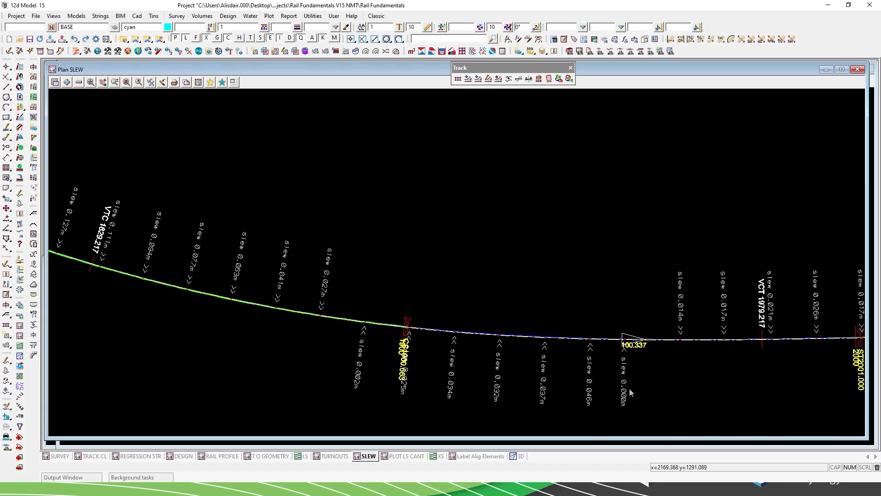
scroll(490, 339, up, 2)
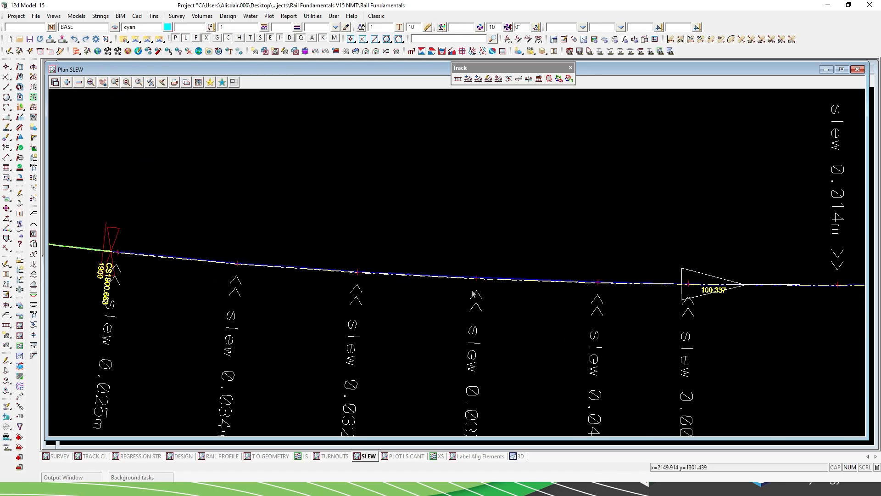
scroll(471, 283, up, 3)
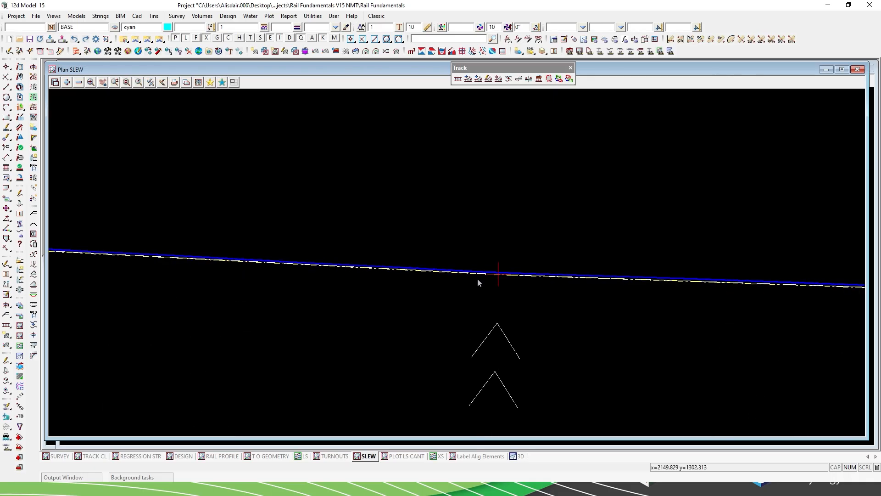
scroll(632, 281, down, 3)
scroll(510, 274, down, 4)
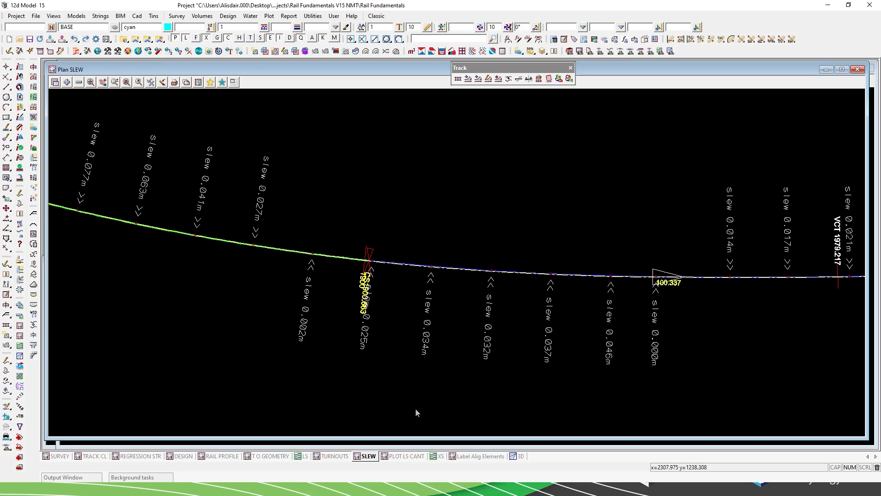
Start the Calculate Cant tool and select the main line alignment RS01MLdn in the DESIGN plan as its rail centreline.
click(529, 80)
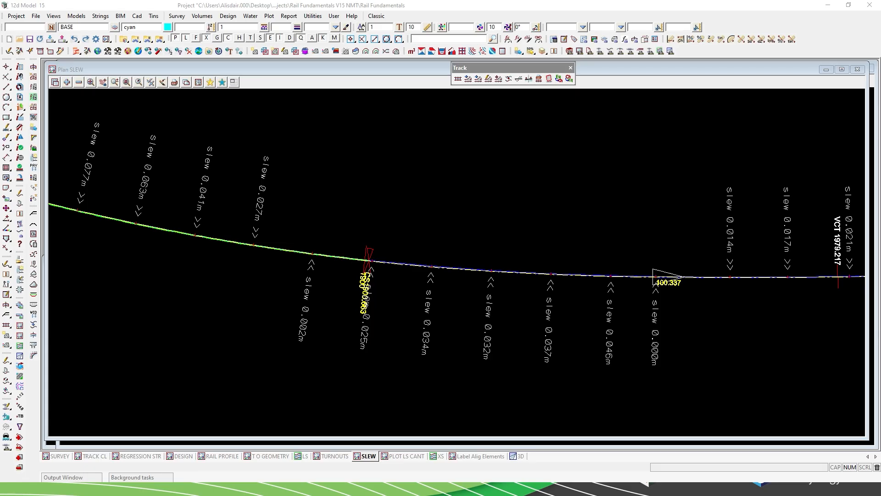
click(637, 107)
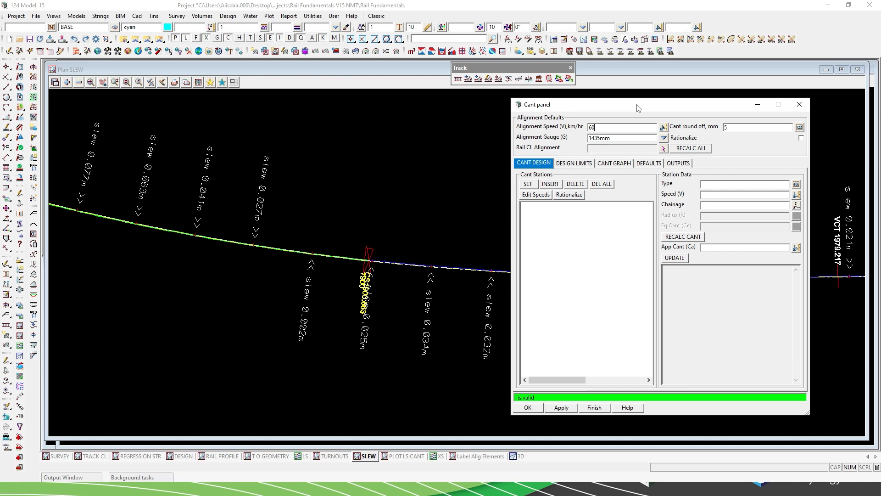
click(664, 148)
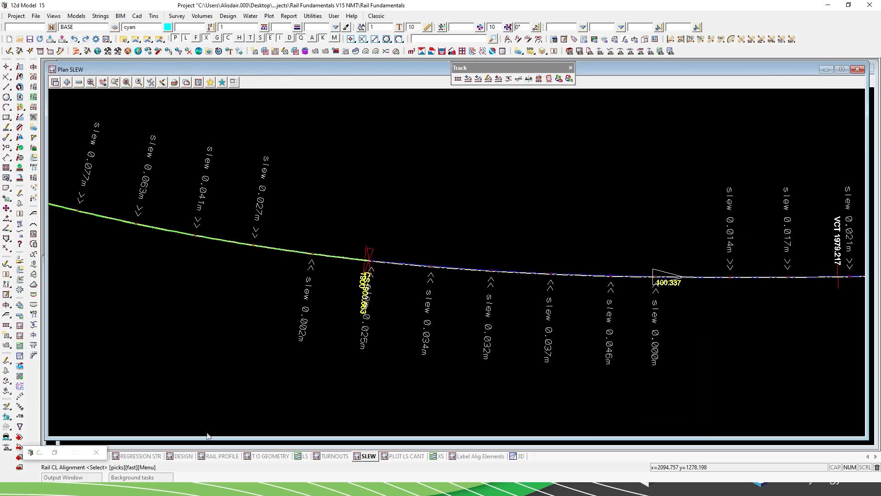
click(184, 457)
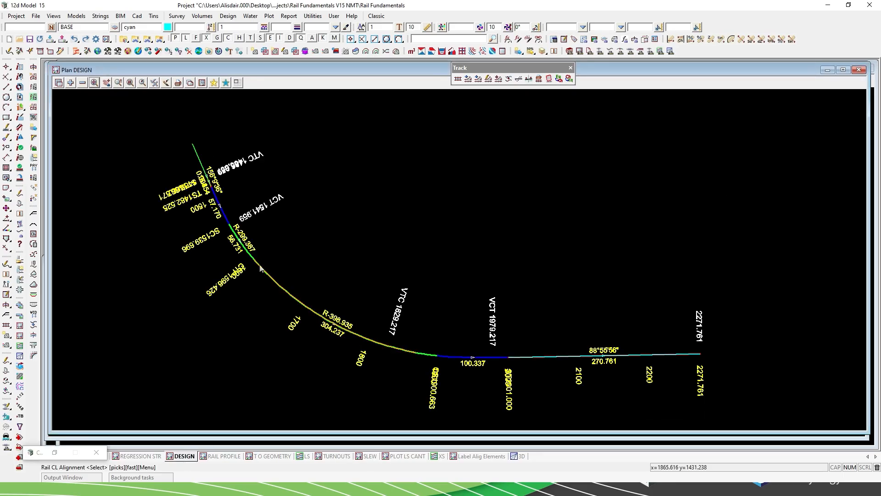
click(241, 251)
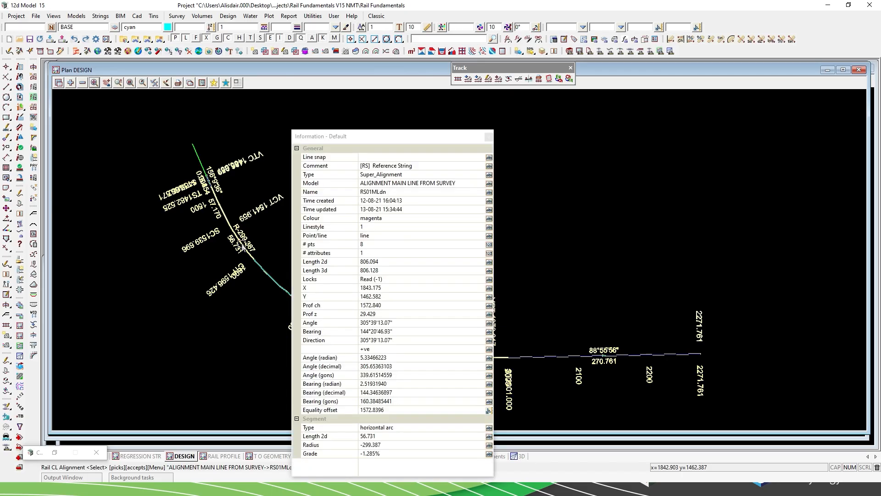
middle_click(242, 250)
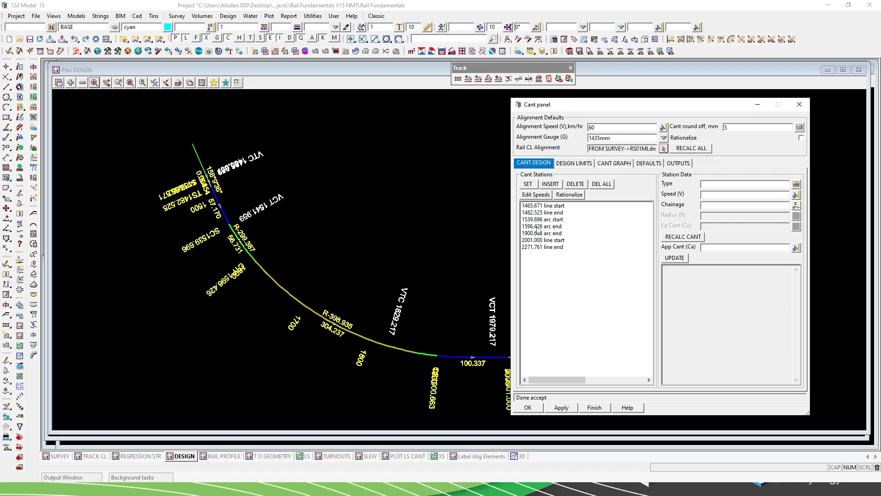
Set the cant design limits to a maximum speed of 60 km/hr and a minimum radius of 400 m.
click(579, 168)
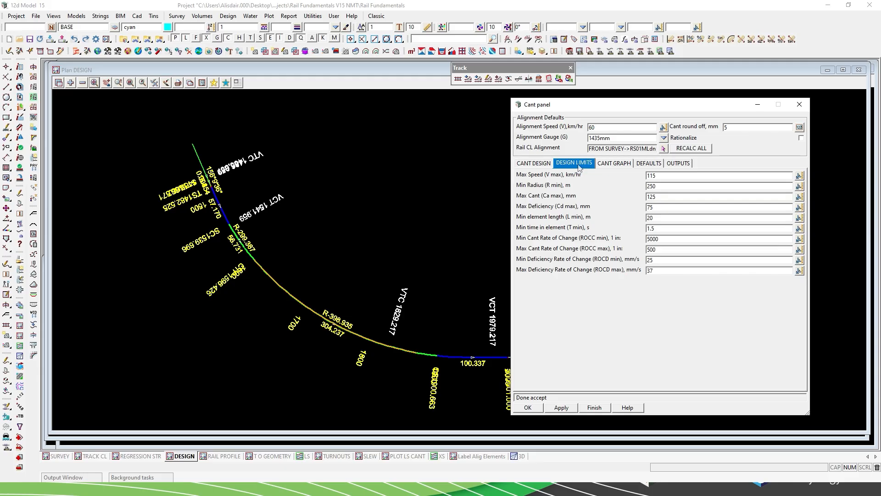
drag(657, 175, 646, 176)
text(60)
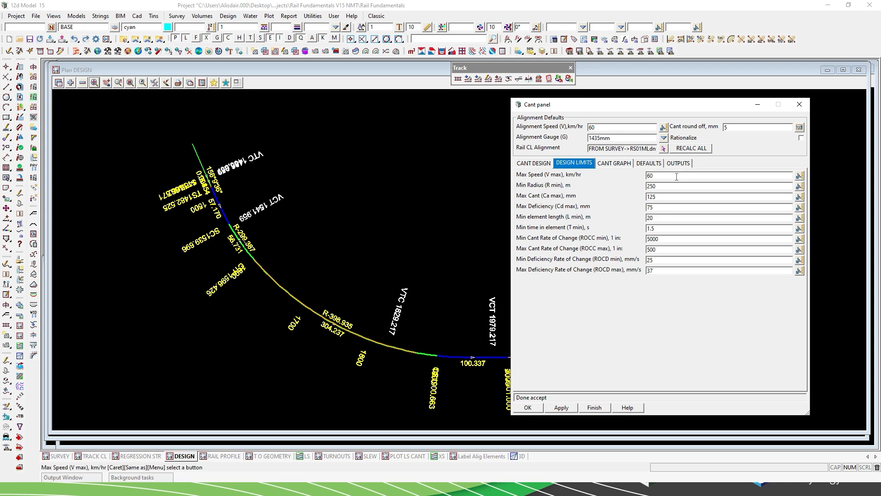
drag(658, 186, 646, 186)
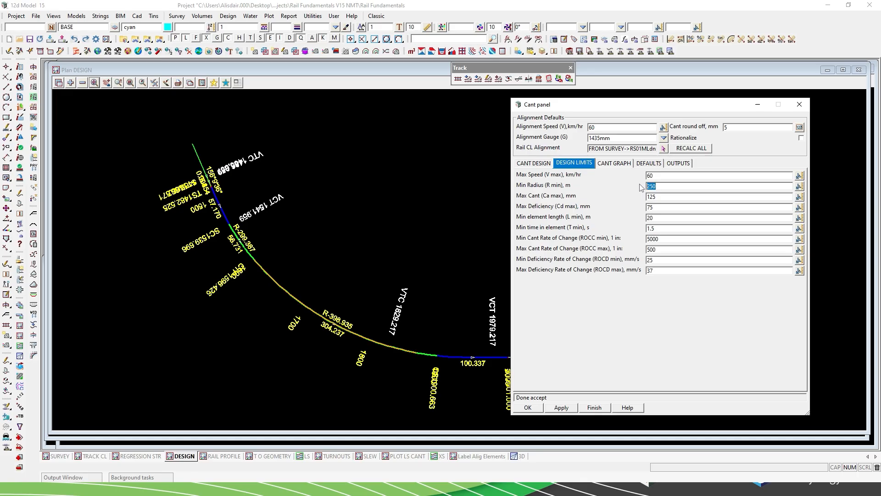
text(400)
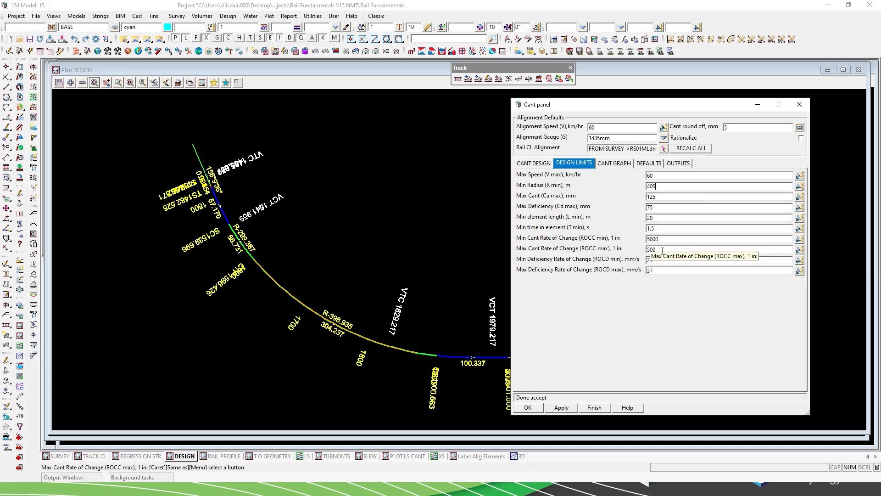
Review the cant diagram table and graph, plus the default speed sections and radii cants.
click(611, 163)
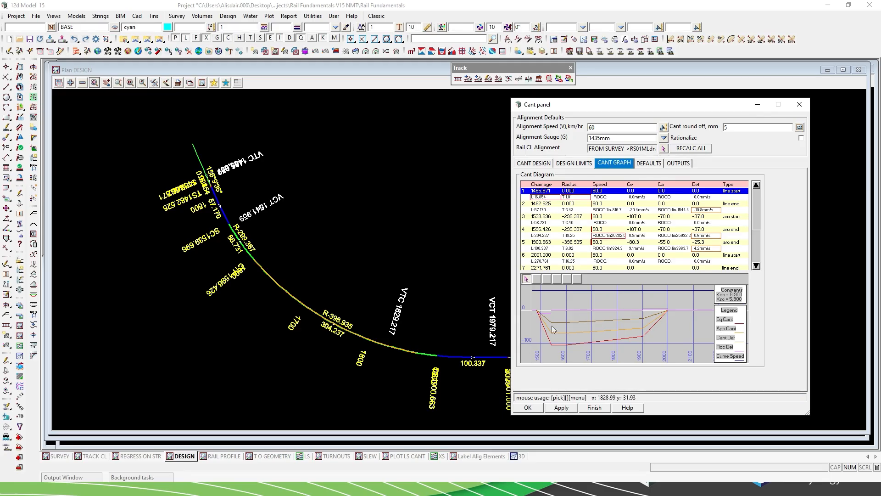
mouse_move(545, 201)
click(544, 200)
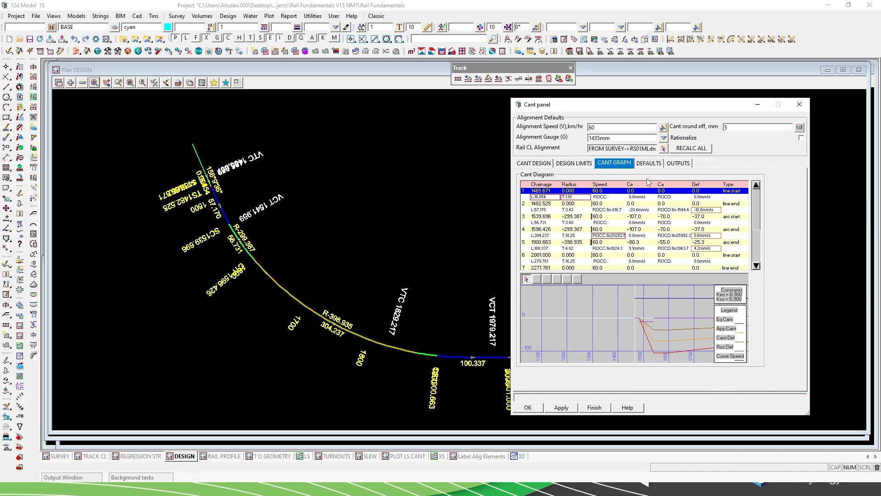
click(647, 164)
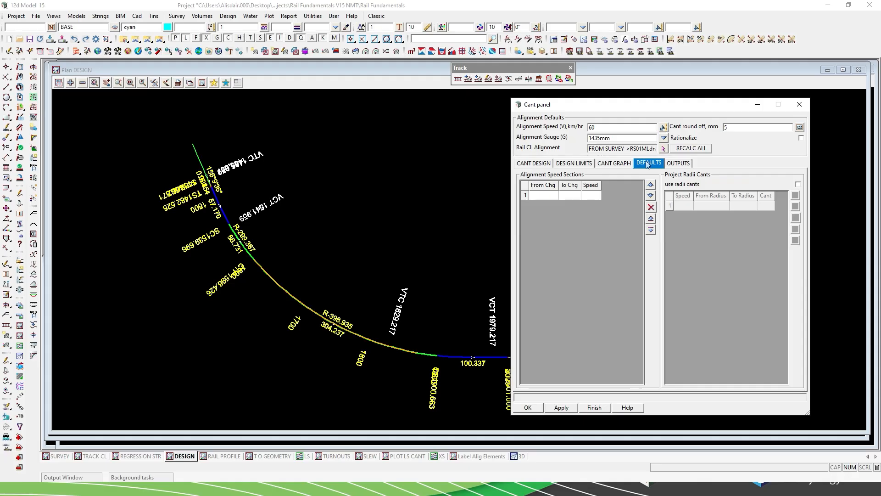
Include vertical alignment chainages in the stationing report, then apply the cant settings and close the cant panel.
click(673, 164)
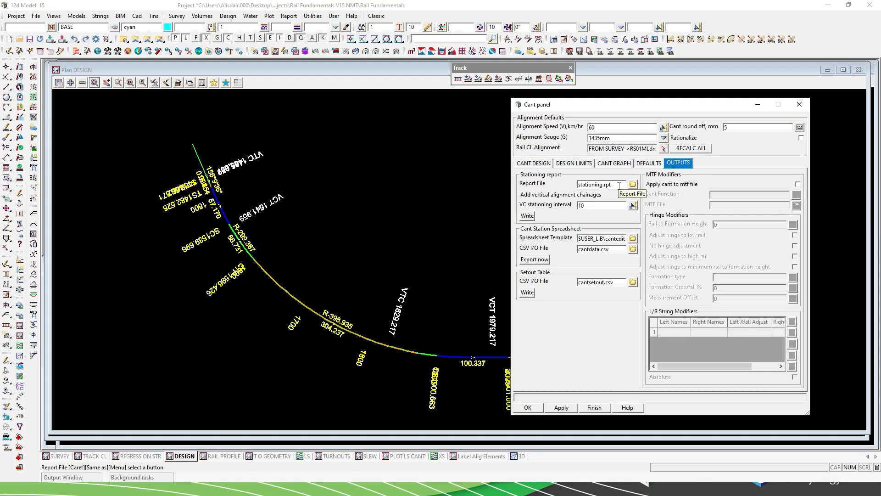
click(635, 194)
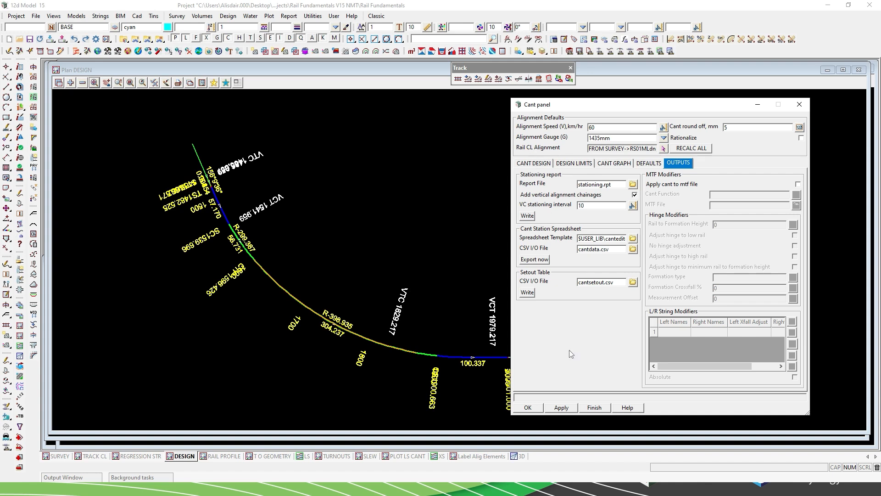
click(538, 165)
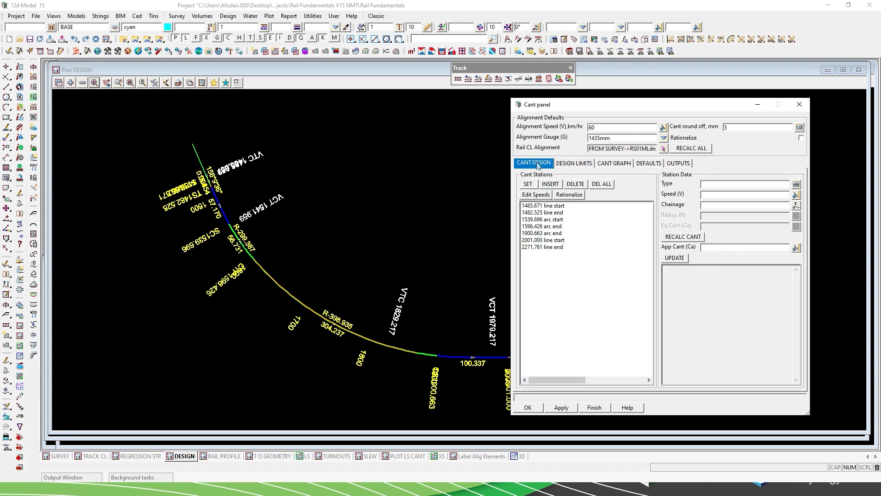
click(676, 164)
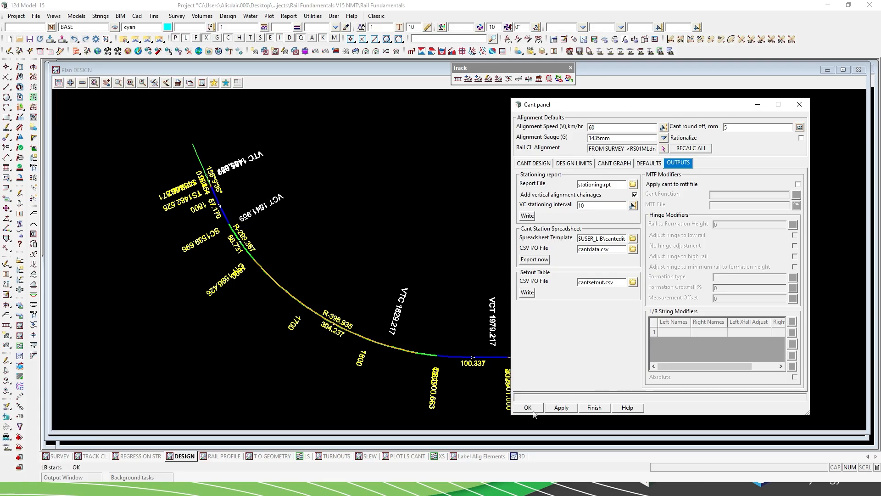
click(561, 408)
click(594, 408)
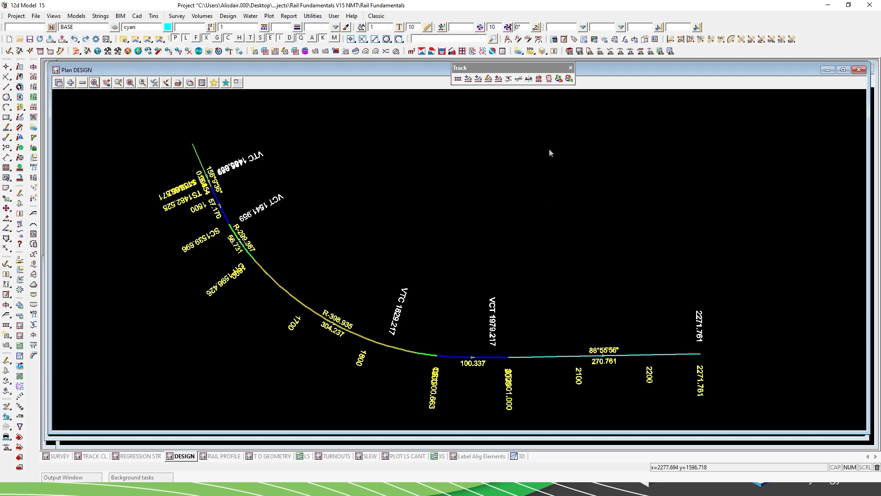
Examine the cant diagram and the low, right and left rail levels in the RS02PLup longitudinal section plot.
click(406, 456)
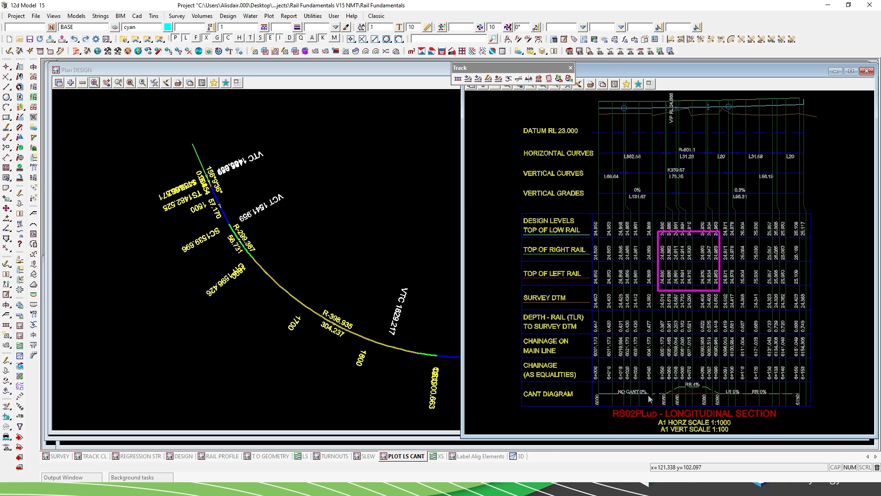
scroll(711, 399, up, 5)
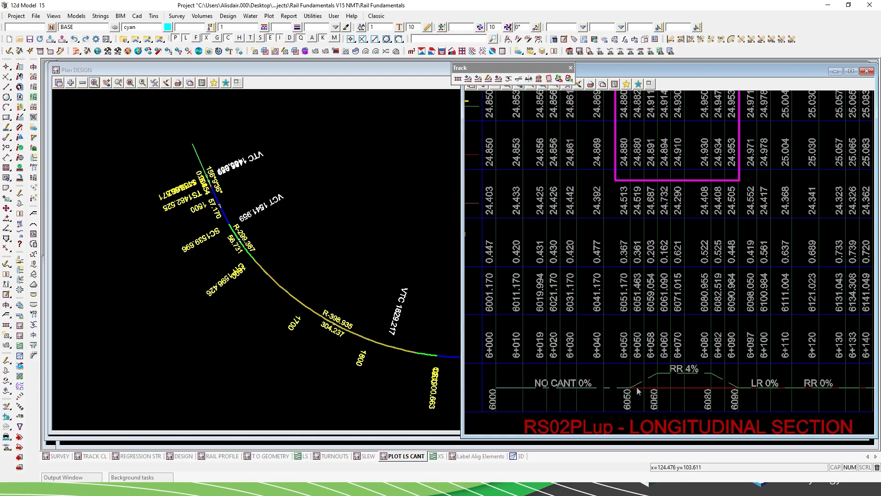
scroll(639, 391, down, 2)
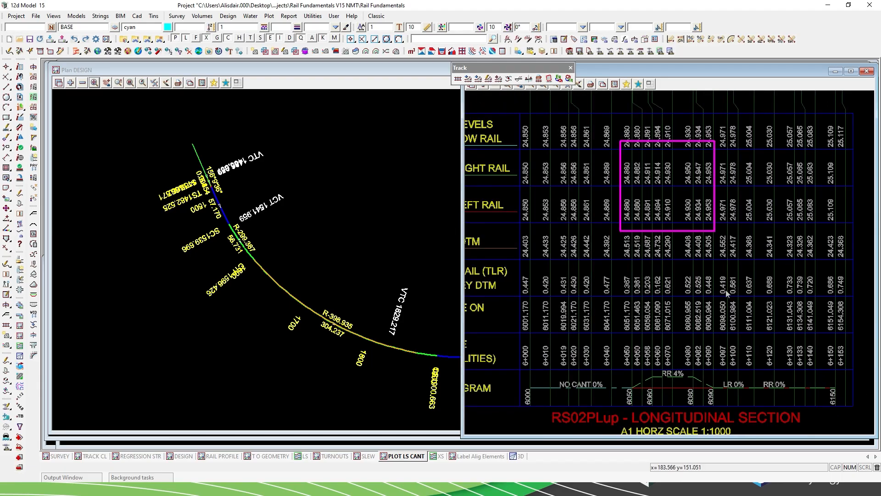
scroll(729, 295, down, 1)
scroll(784, 230, down, 2)
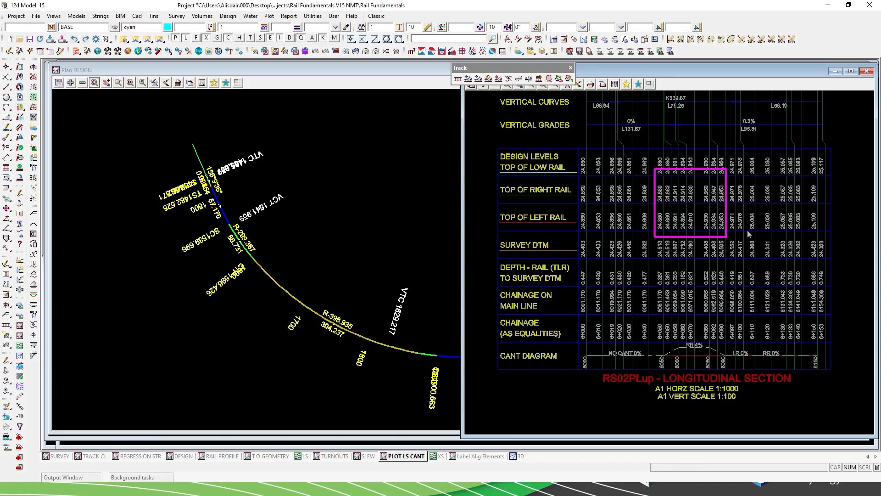
scroll(583, 219, up, 2)
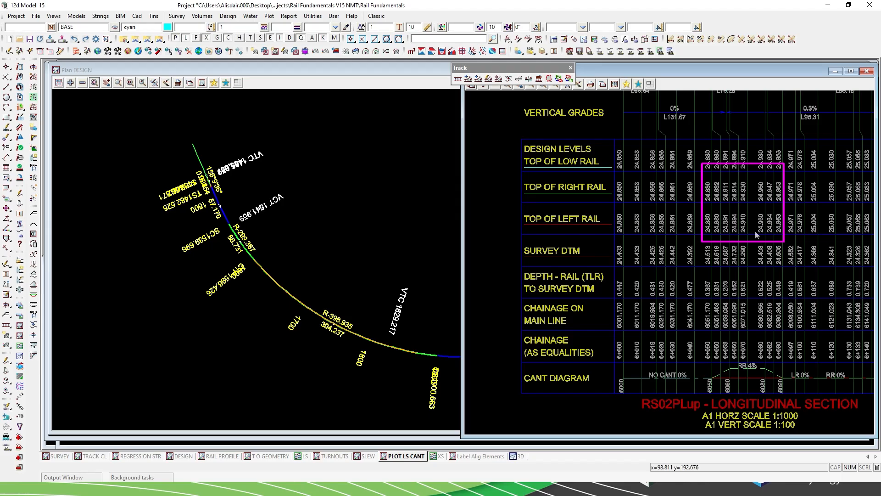
scroll(748, 231, up, 2)
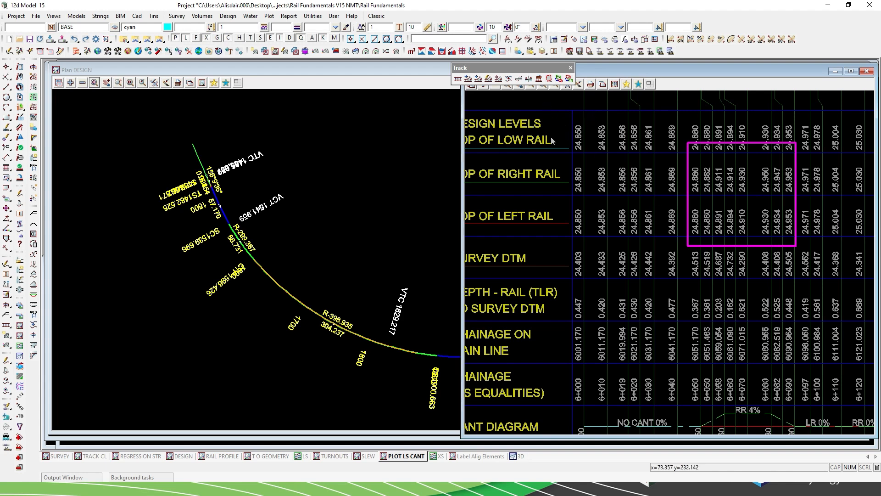
scroll(547, 149, down, 2)
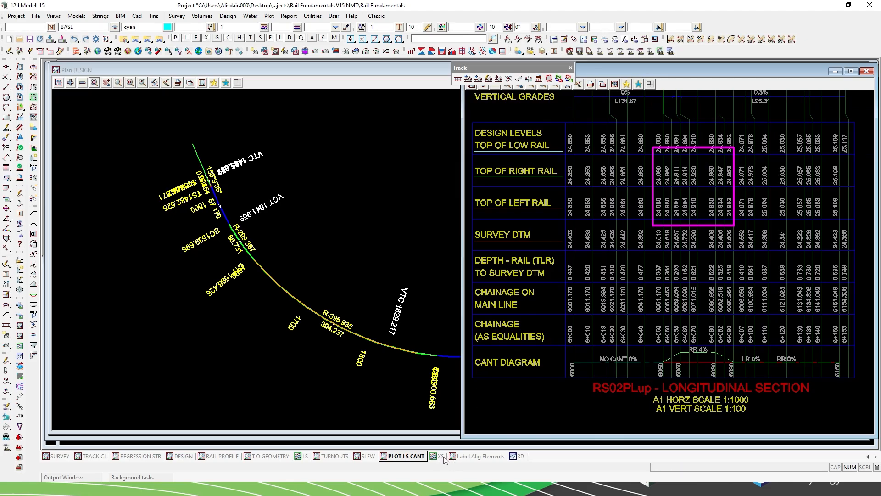
Start the Plot Rails tool and load the existing RAILS MAIN LINE function.
click(539, 79)
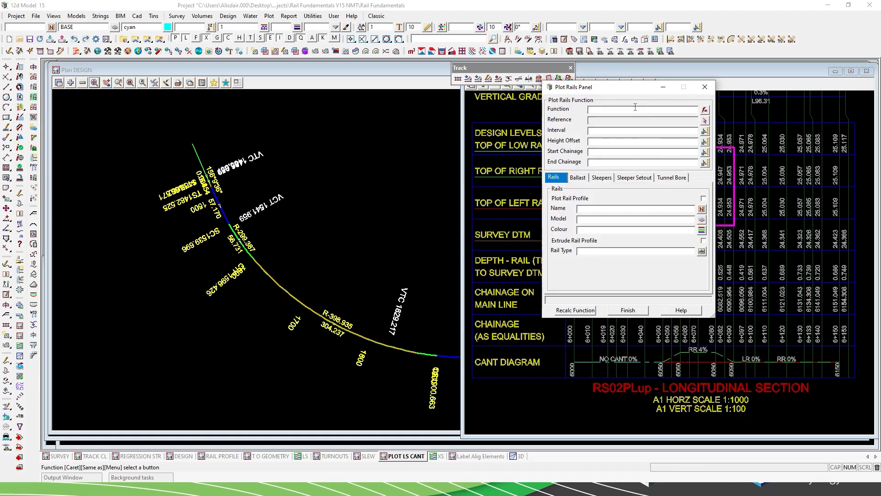
drag(621, 92, 546, 103)
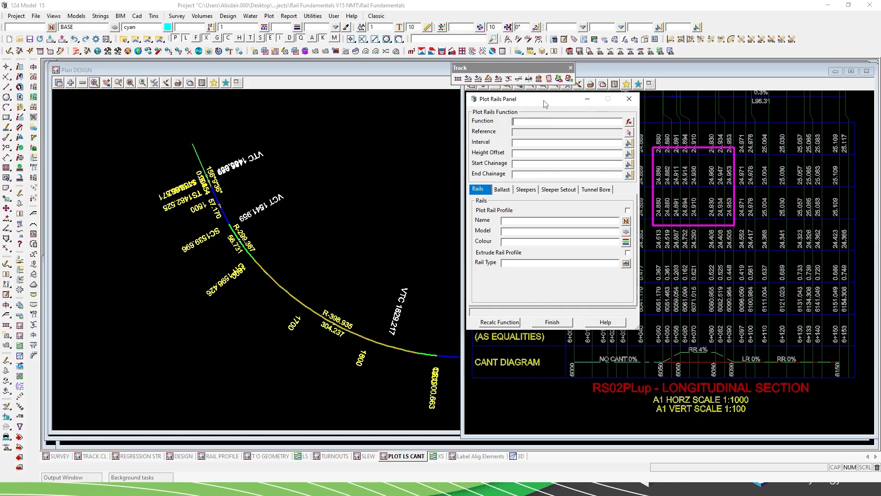
click(629, 122)
double_click(657, 154)
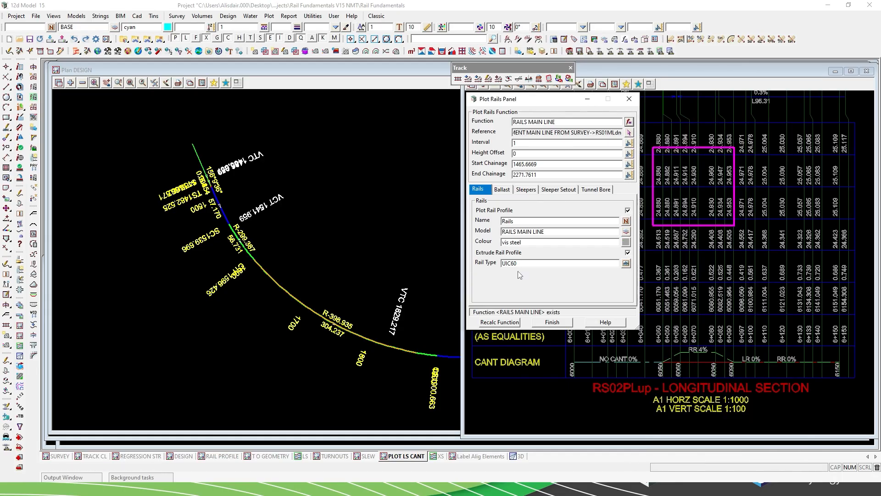
Review the rail type, ballast, sleeper and tunnel bore settings of the RAILS MAIN LINE function.
drag(522, 263, 493, 267)
click(503, 193)
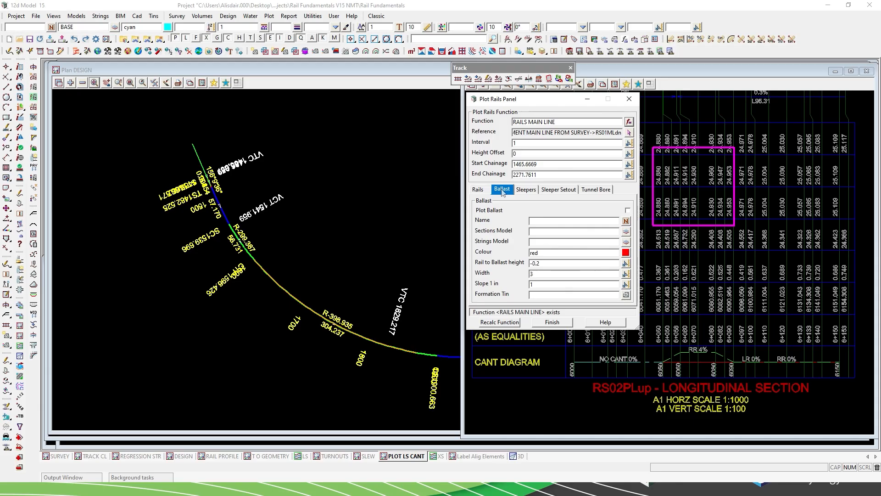
click(534, 194)
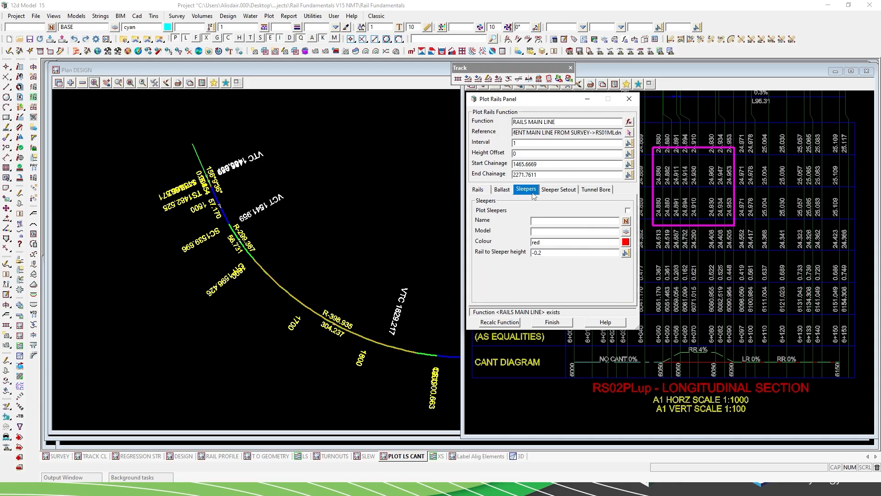
click(592, 195)
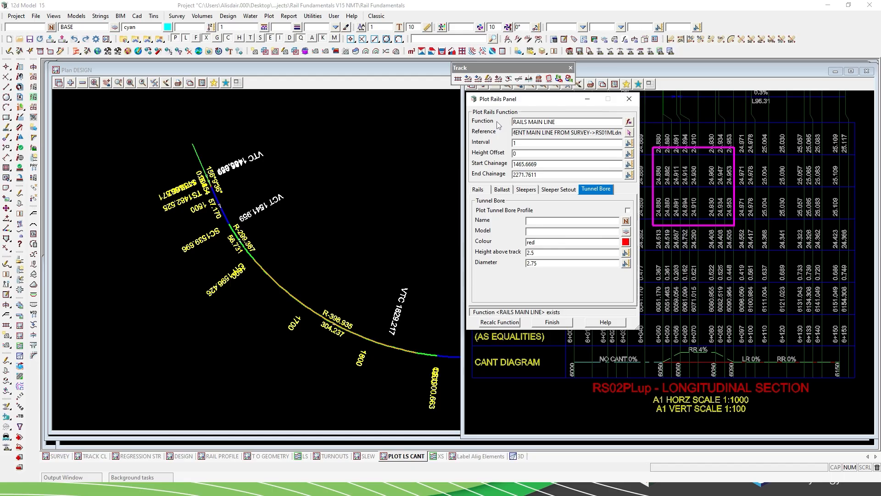
Recalculate the RAILS MAIN LINE function and display the rail profiles in the XS section view.
click(478, 189)
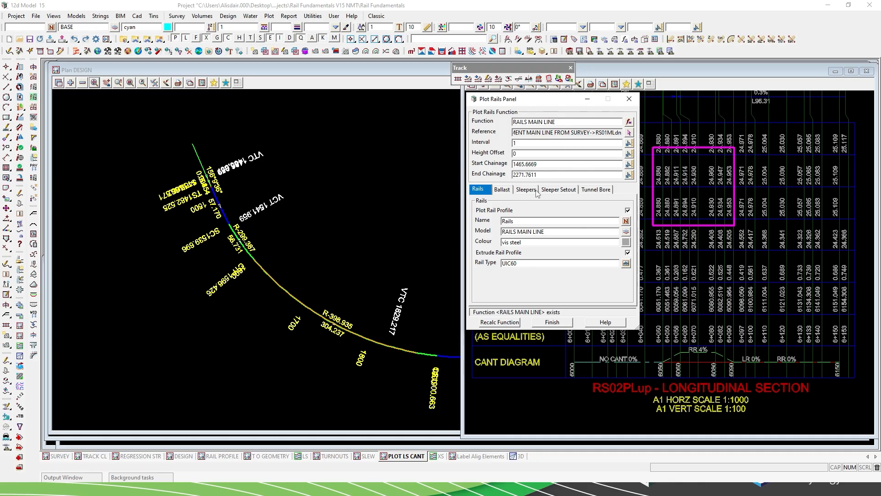
click(497, 322)
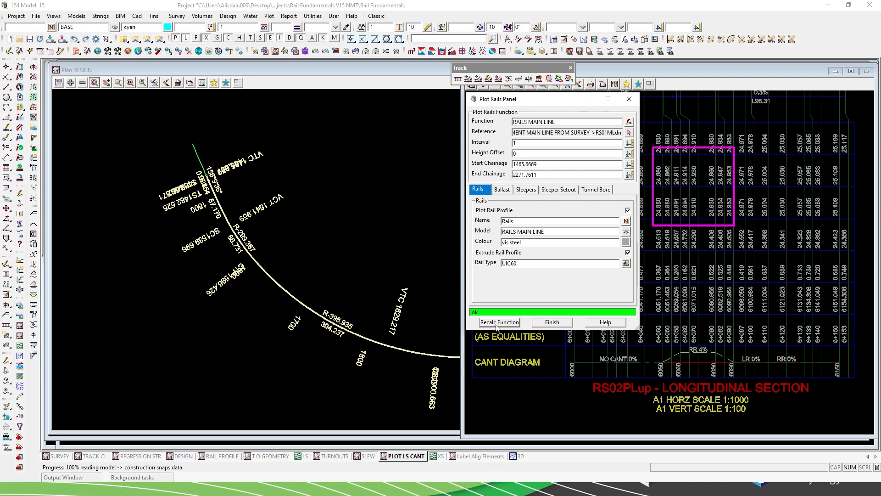
click(547, 321)
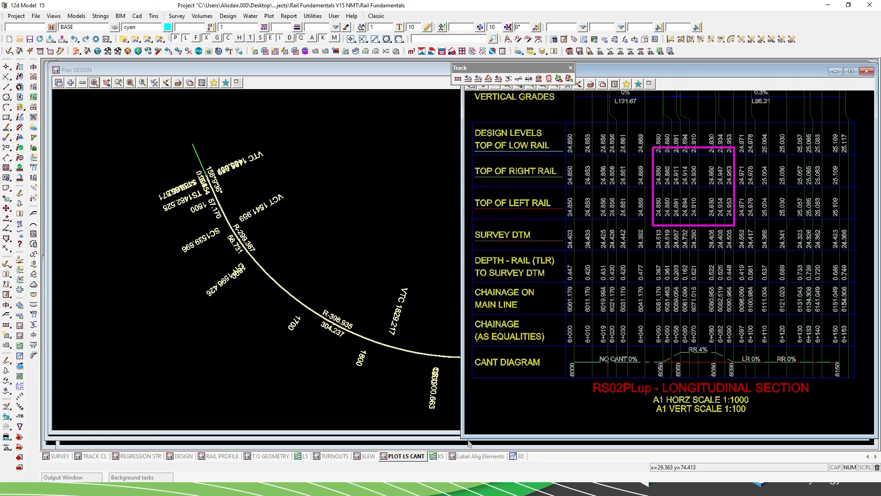
click(438, 457)
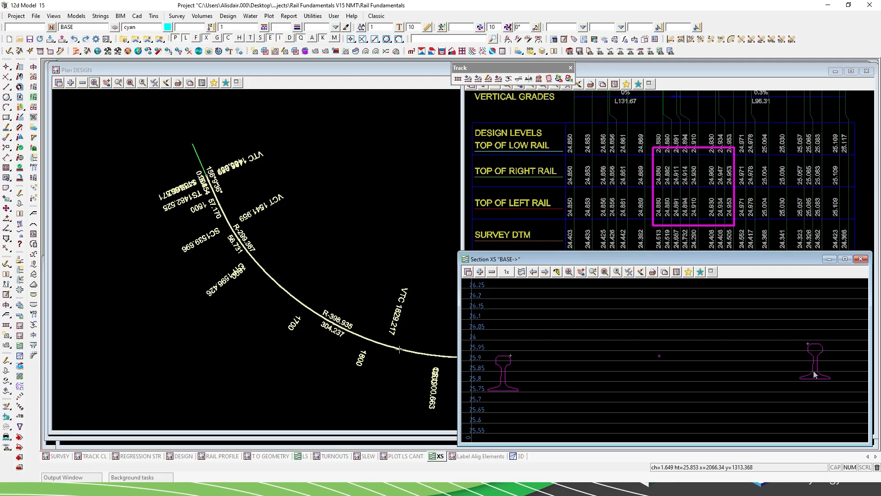
Display the 3D view and orbit around the plotted main line rails to inspect them along the curve.
click(518, 456)
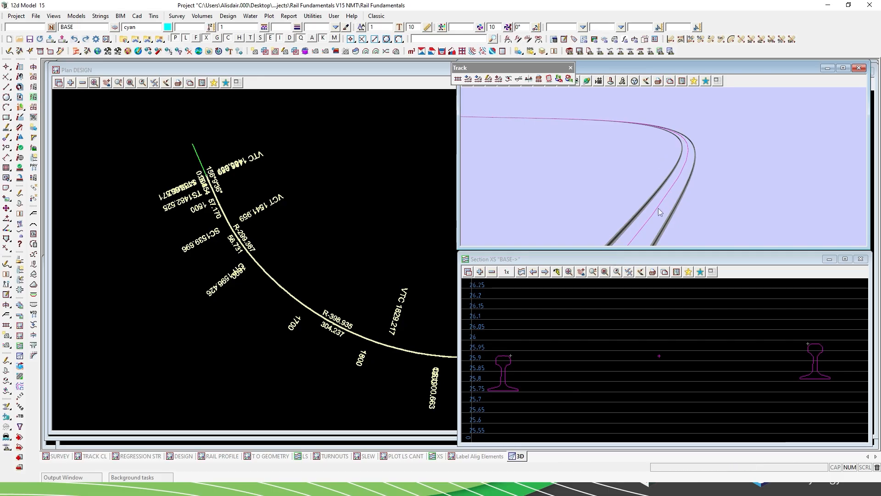
scroll(659, 208, up, 1)
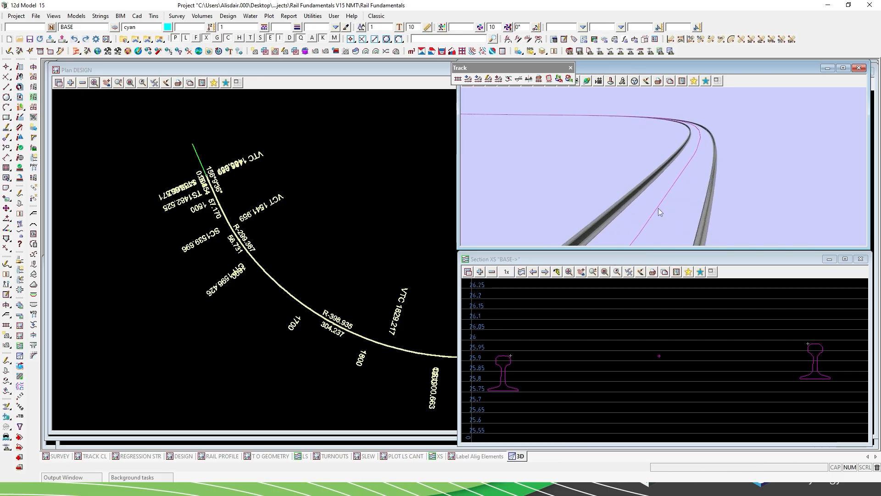
click(590, 82)
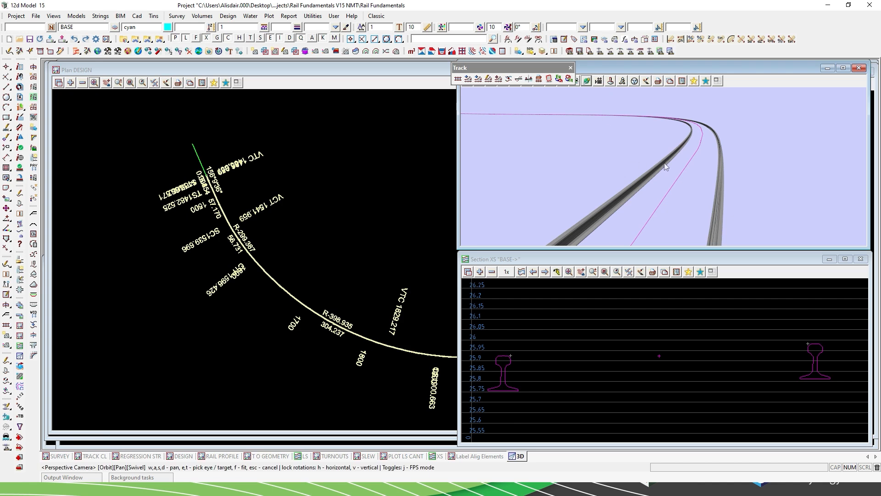
drag(693, 161, 660, 168)
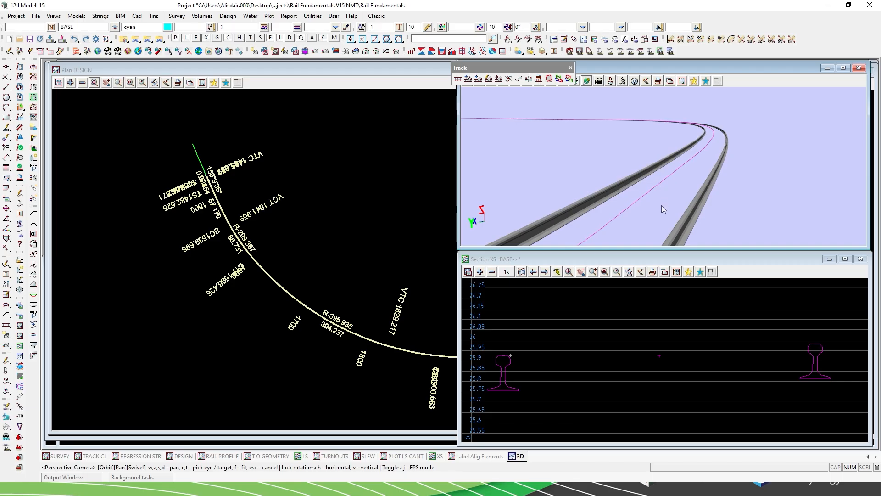
scroll(662, 207, down, 2)
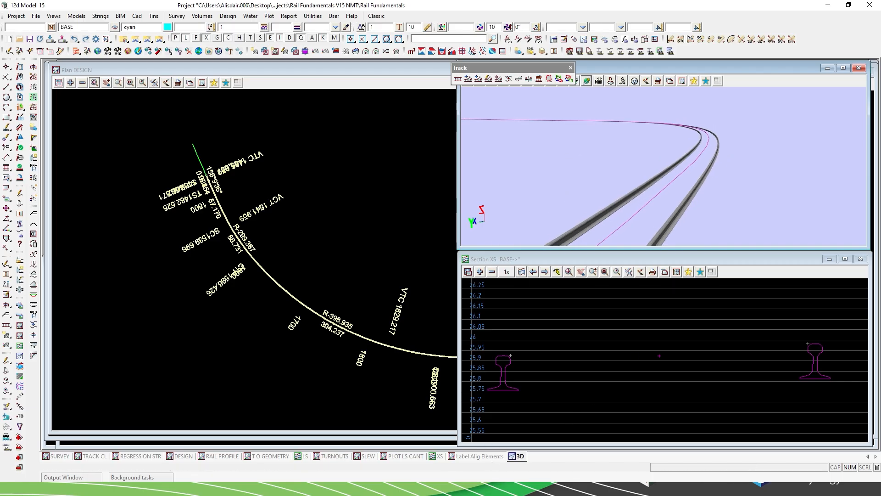
Start Label Alignment Defaults from the Track tools and review the horizontal chainage label elements of the DEFAULT label style.
drag(880, 230, 105, 243)
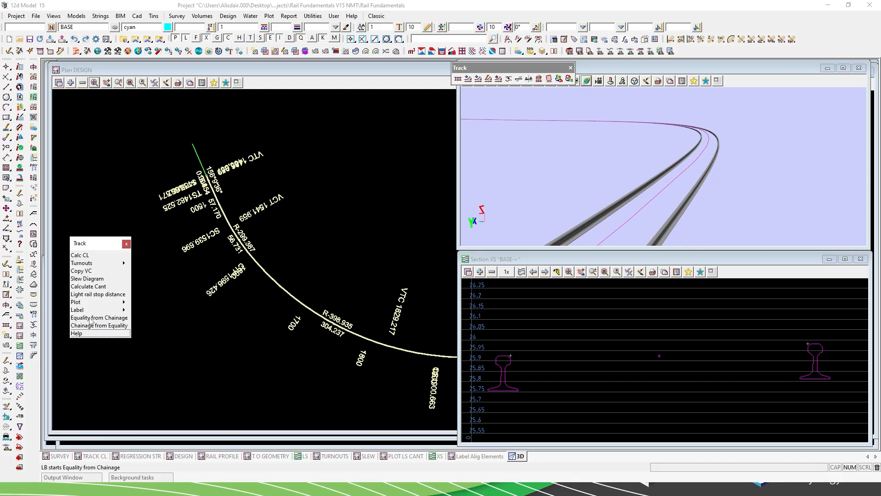
mouse_move(119, 312)
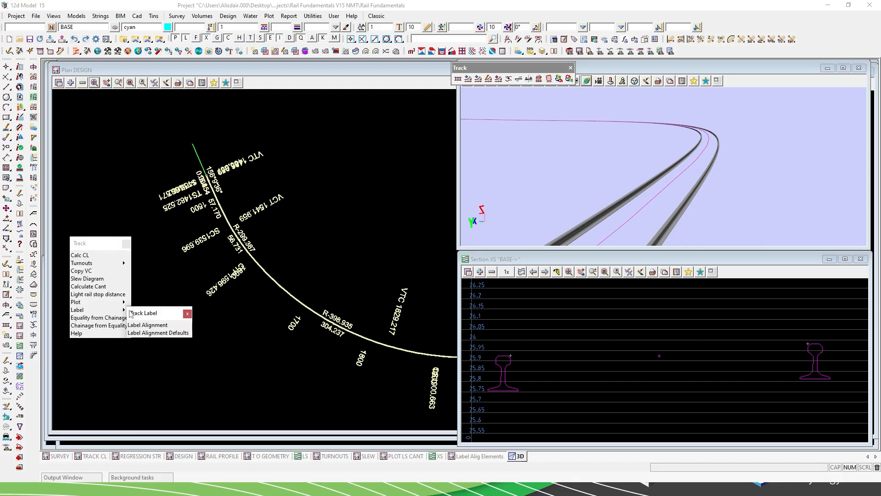
click(152, 333)
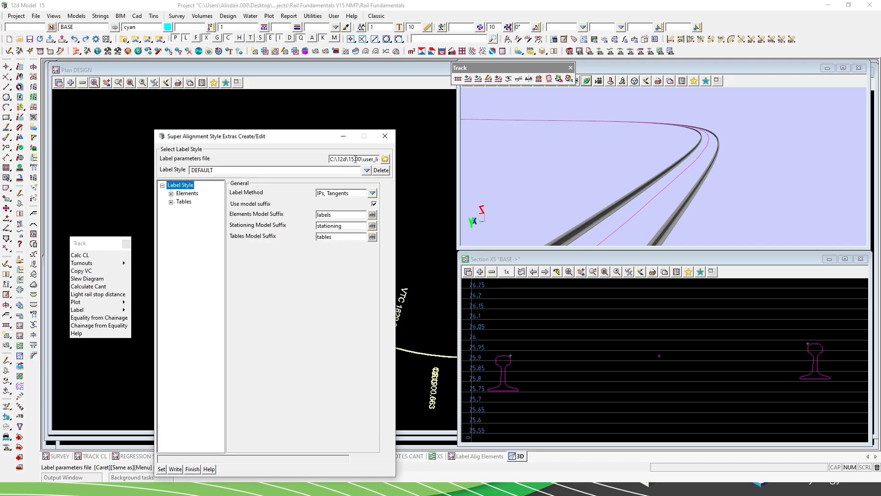
drag(274, 143, 351, 101)
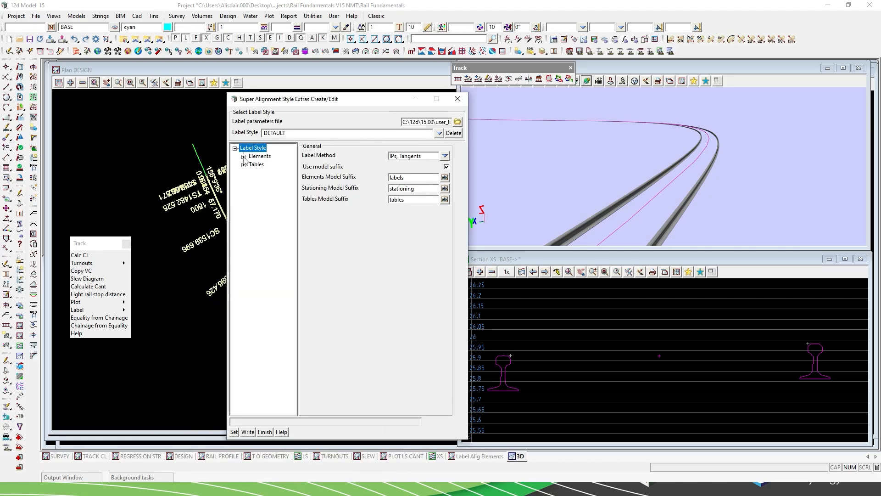
click(243, 157)
click(252, 165)
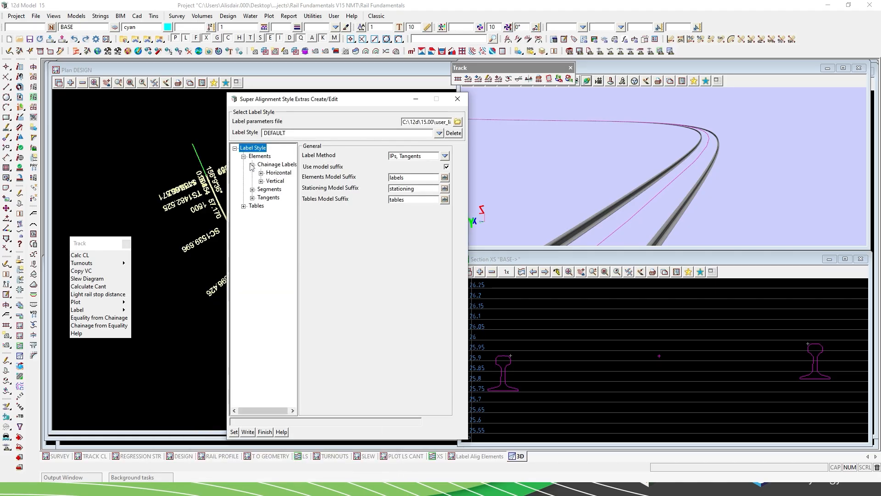
click(261, 173)
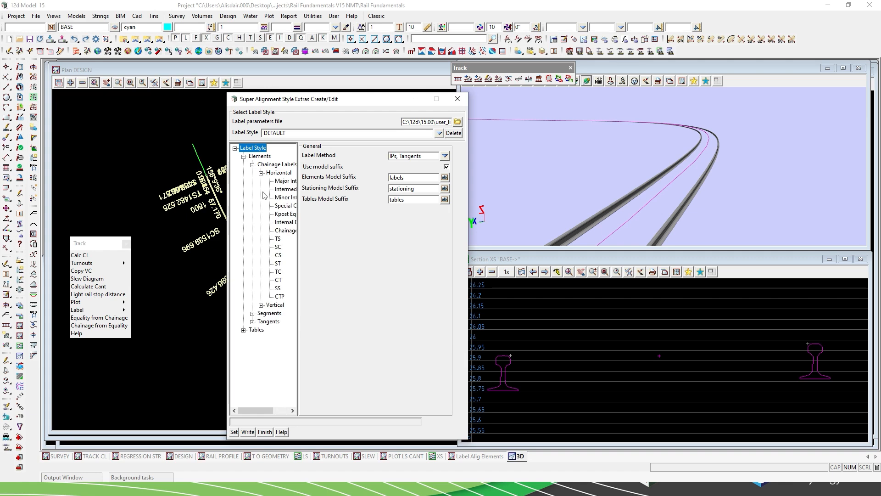
Review the straight, transition, curve and tangent label elements of the DEFAULT style, closing the label style editor without changes.
click(252, 314)
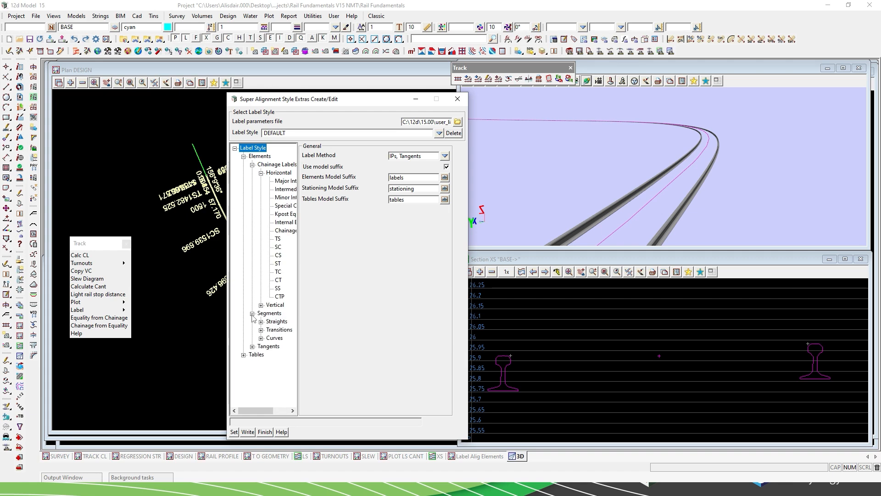
click(261, 322)
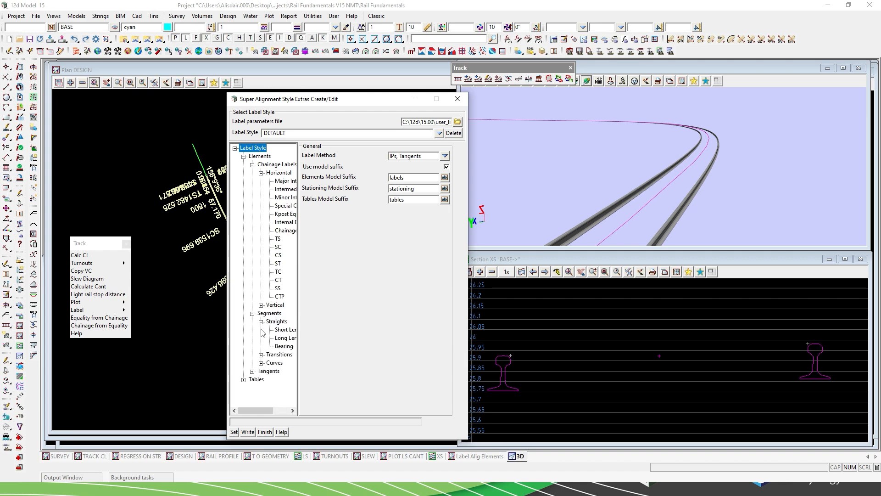
click(261, 355)
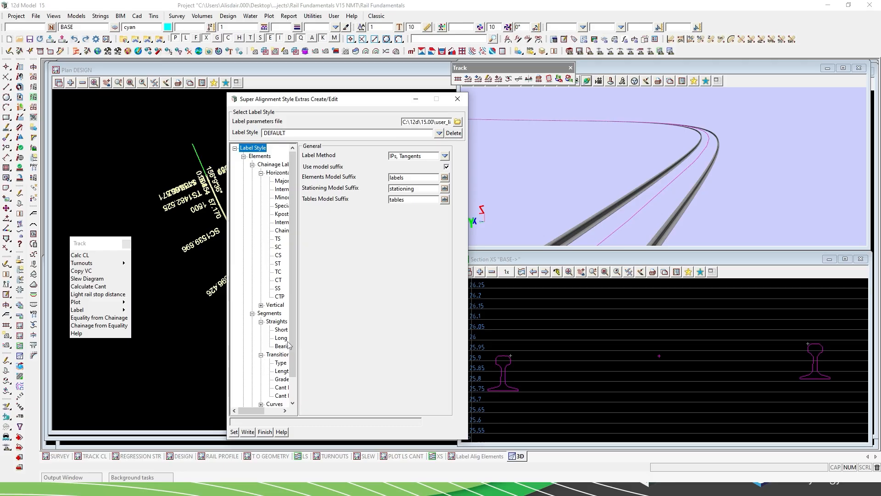
scroll(289, 344, down, 1)
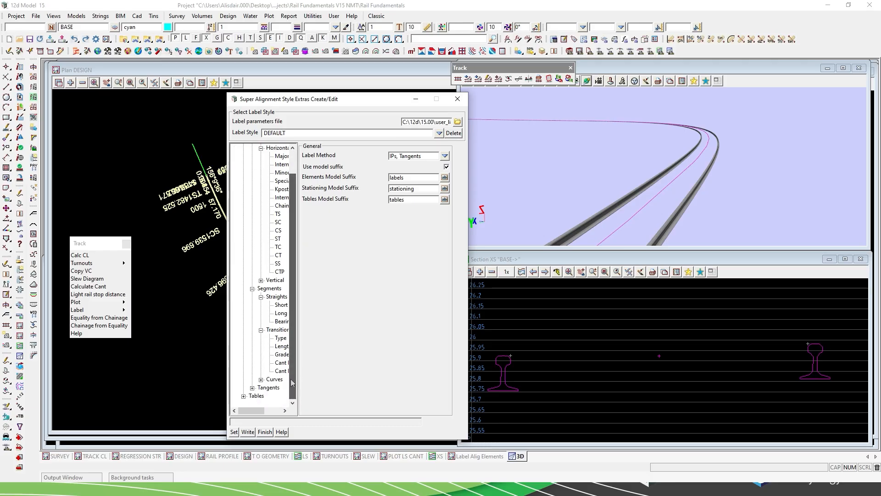
click(260, 379)
scroll(291, 386, down, 1)
click(252, 388)
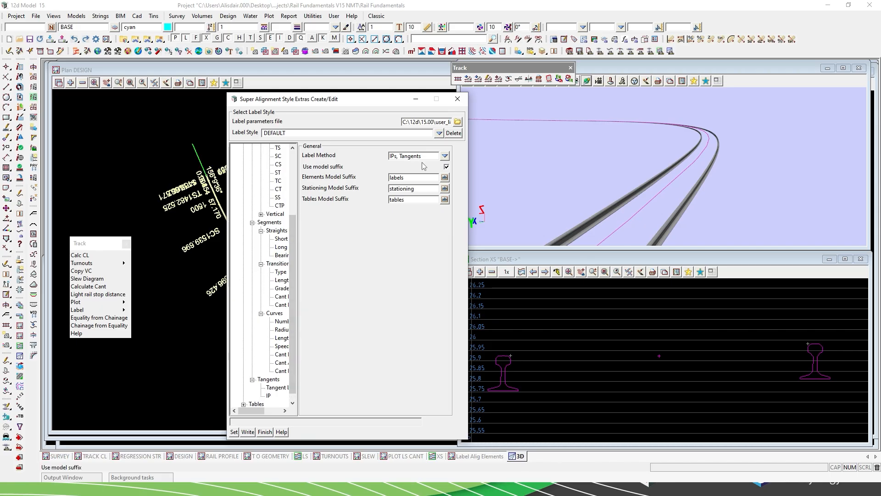
click(457, 99)
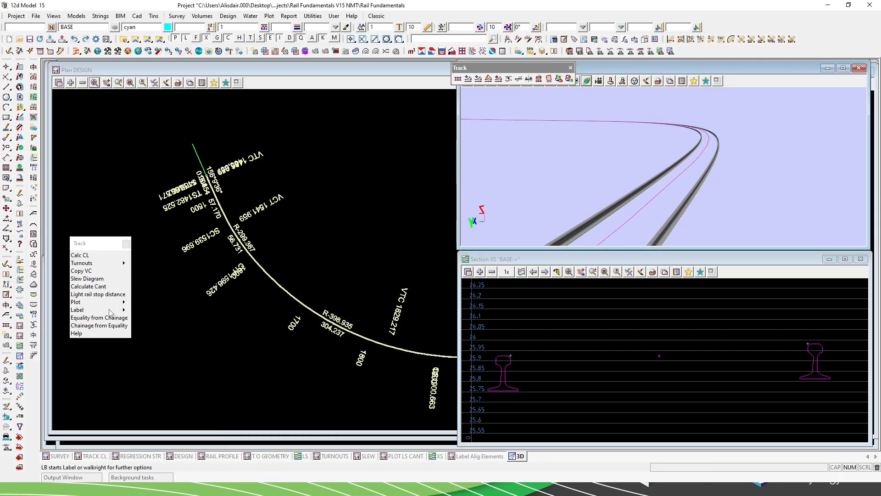
Start the Label Alignment tool, load the existing LABEL WITH DEFAULT STYLE function to review its options, and close the dialog.
click(125, 311)
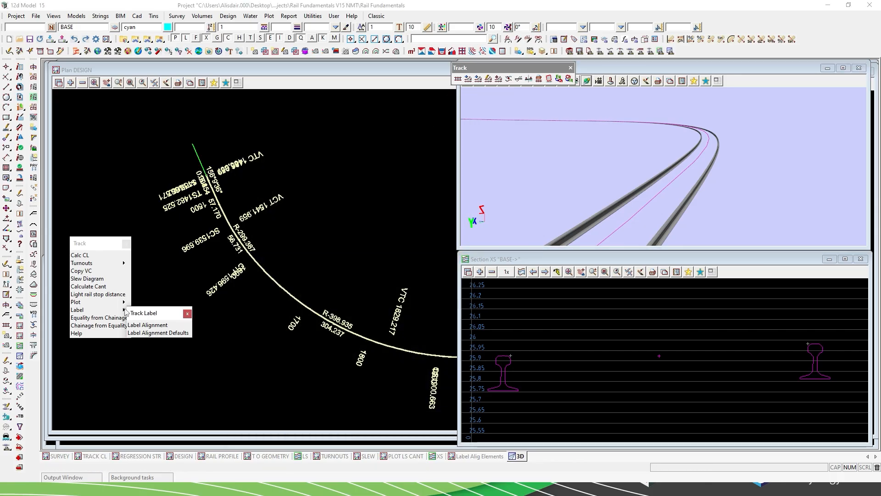
click(150, 325)
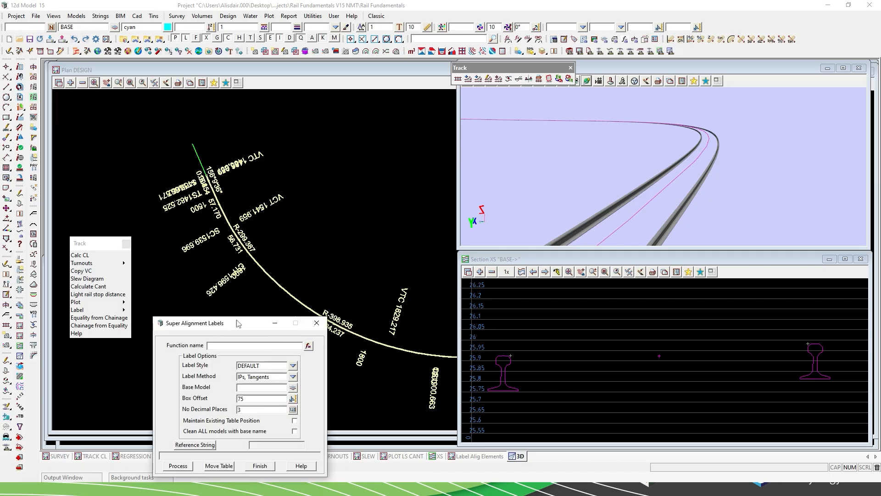
drag(226, 328, 217, 129)
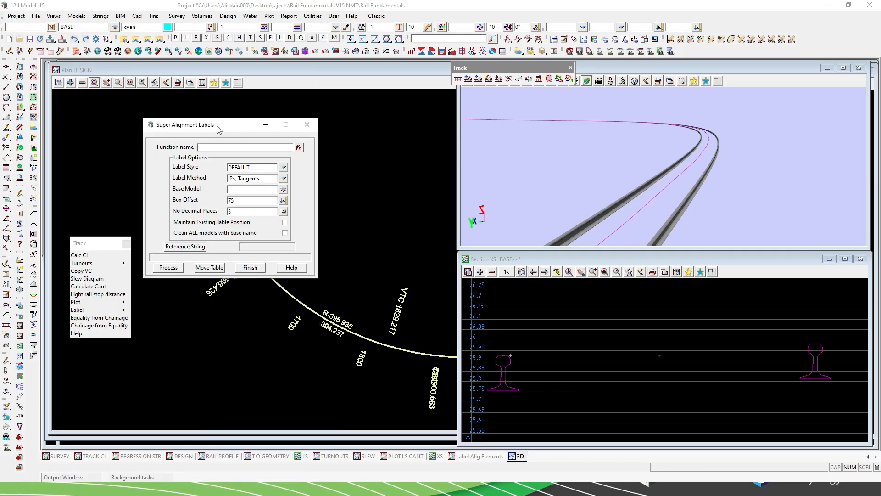
click(299, 149)
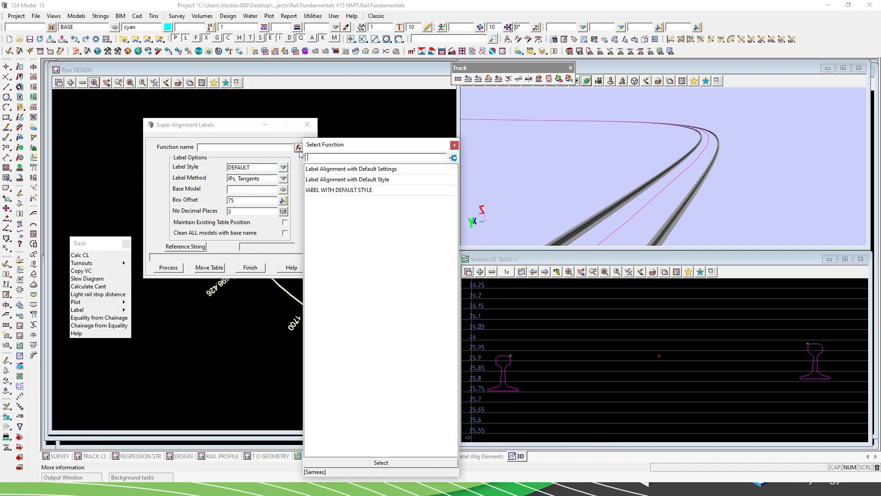
double_click(315, 190)
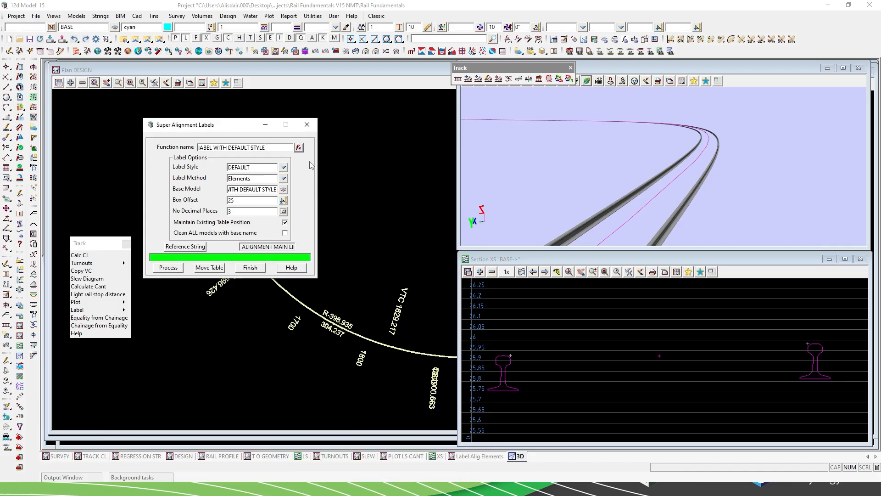
click(311, 129)
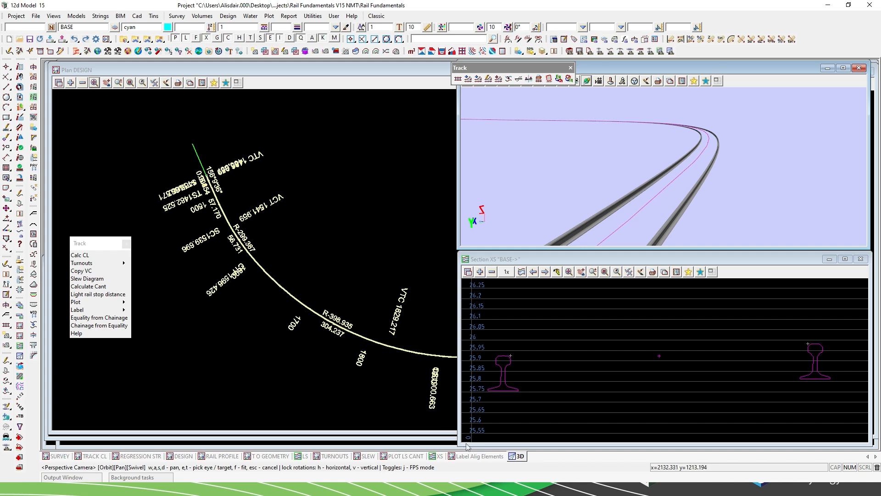
Examine the straight, transition and curve element labels along the RS01MLdn alignment in the Label Alig Elements plan view.
click(476, 456)
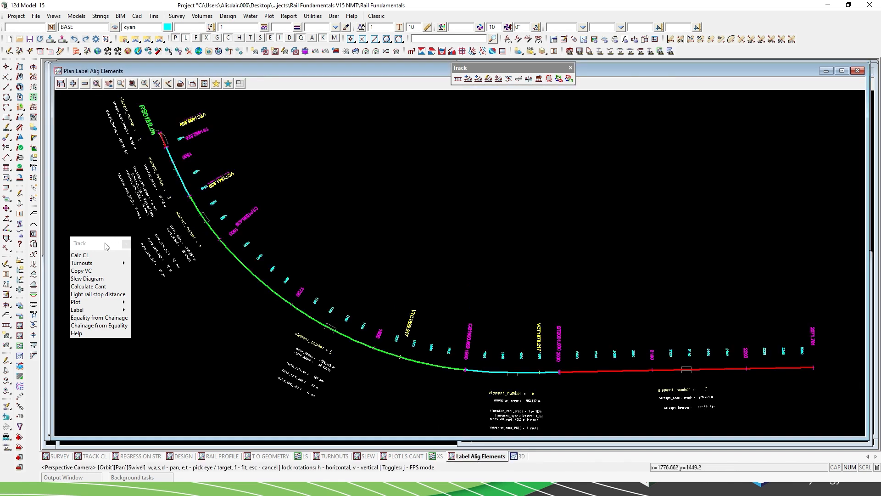
drag(101, 247, 880, 303)
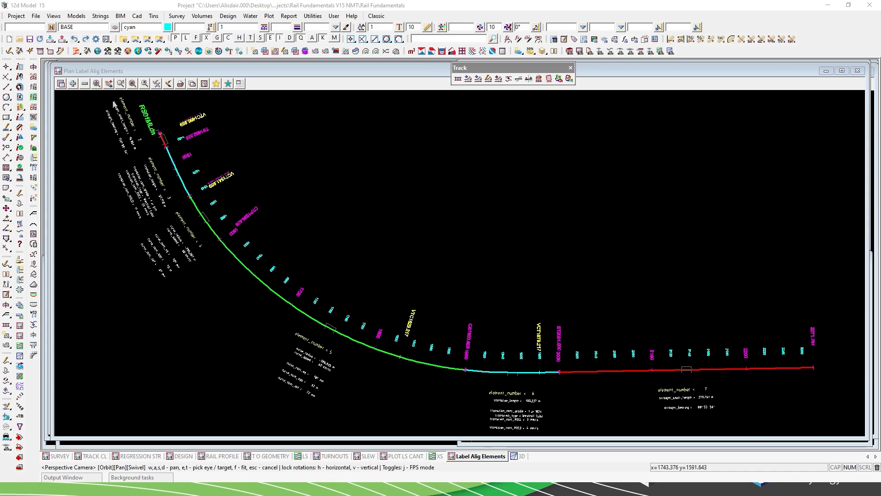
scroll(107, 99, up, 5)
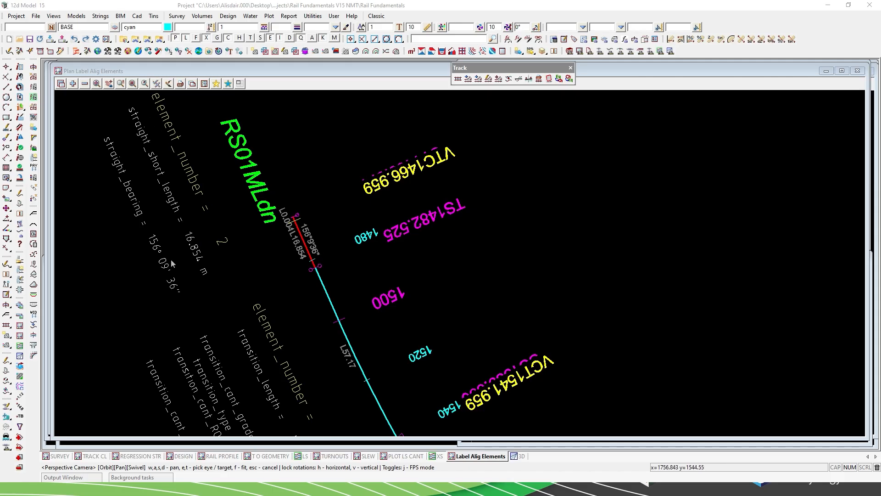
scroll(170, 193, down, 1)
scroll(170, 193, down, 2)
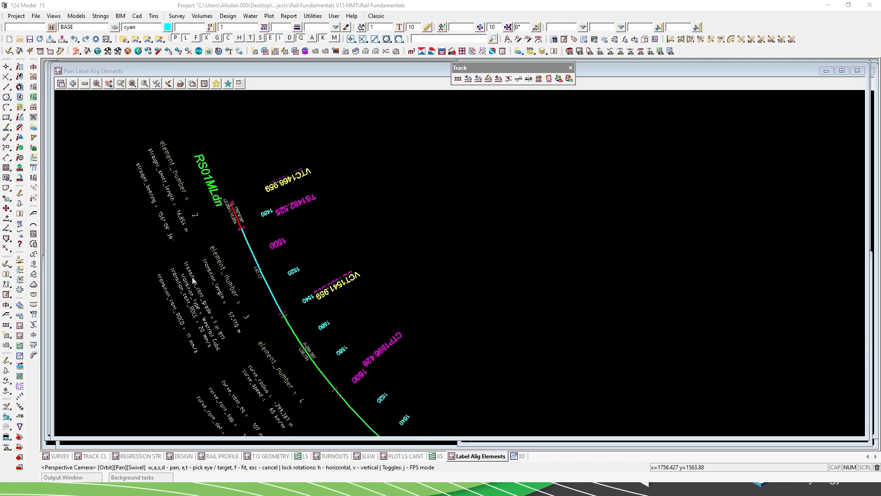
scroll(209, 360, up, 1)
scroll(209, 360, up, 1)
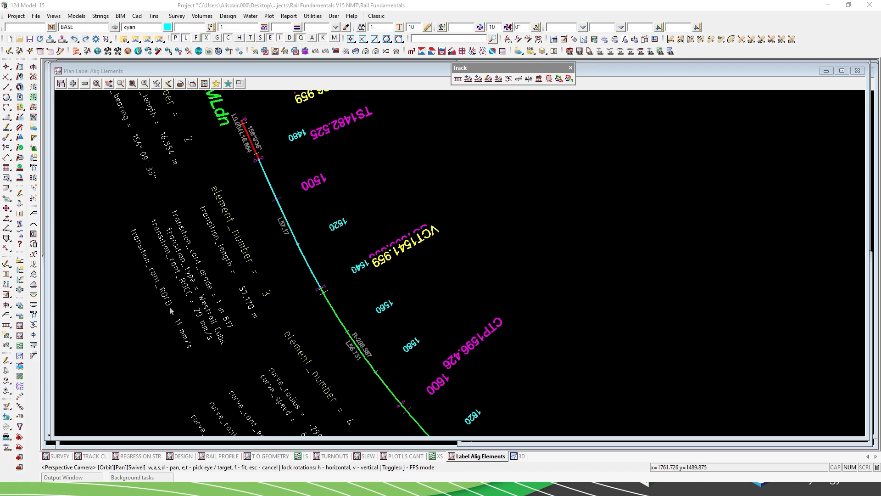
scroll(158, 205, down, 6)
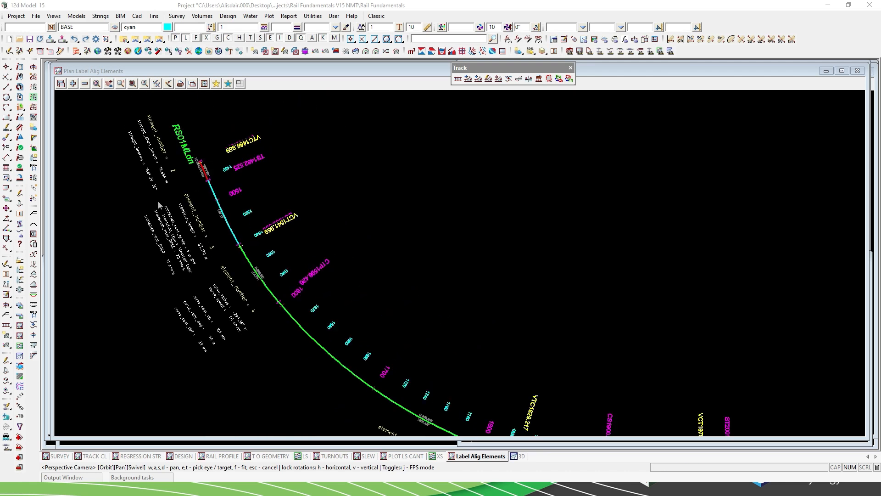
scroll(306, 396, up, 4)
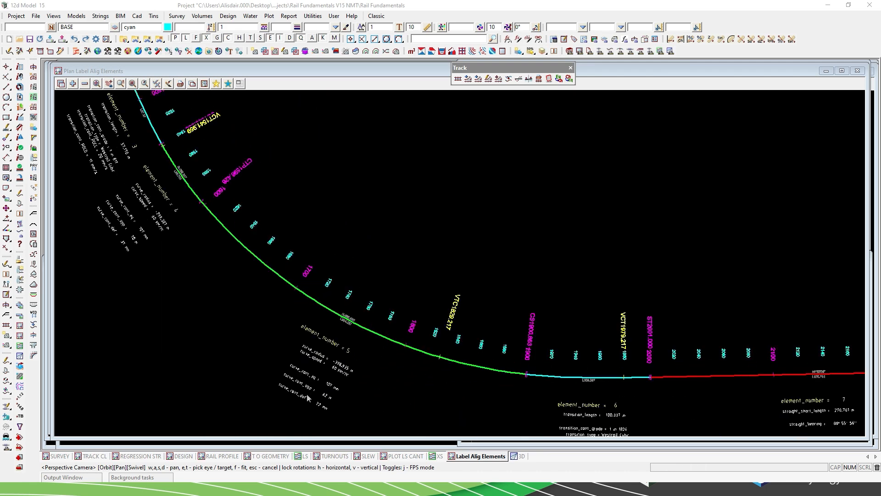
scroll(158, 257, down, 3)
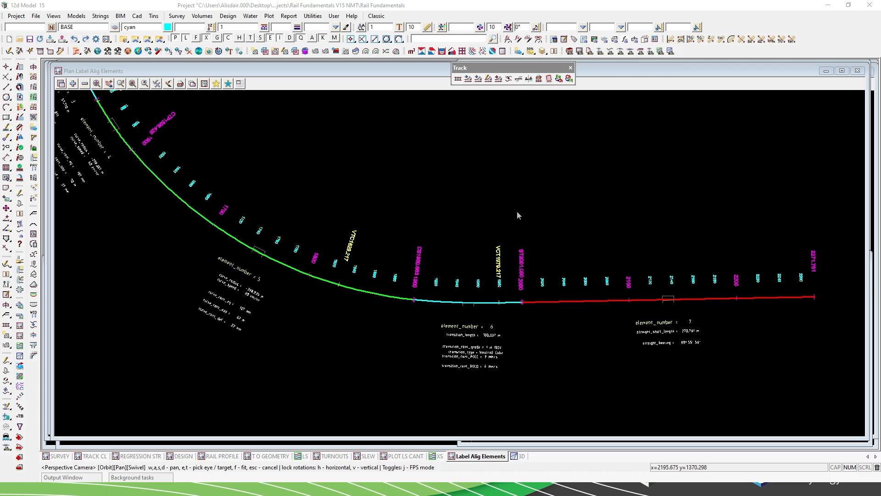
Start the Structure Gauge tool and load the existing Structure Gauge function.
click(548, 80)
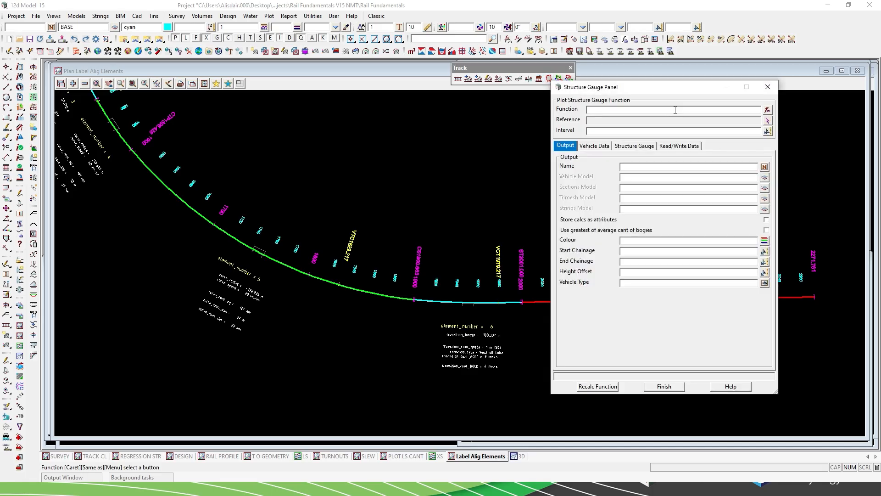
click(767, 110)
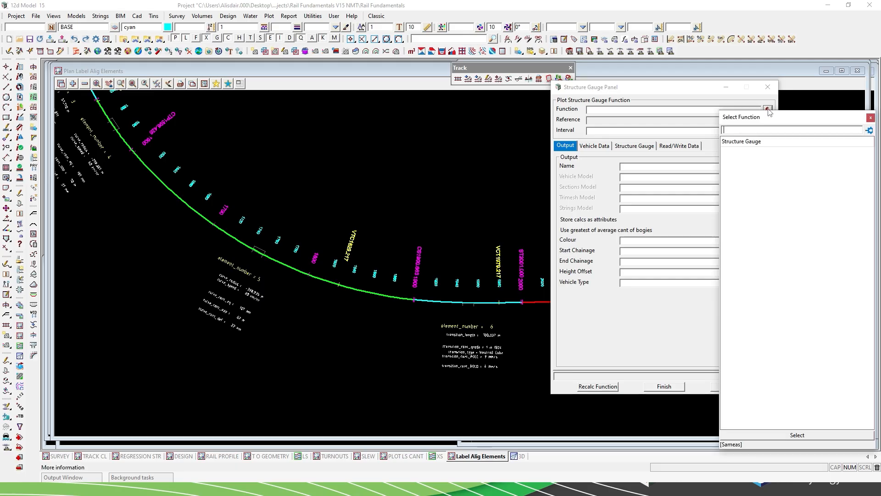
click(741, 142)
double_click(741, 142)
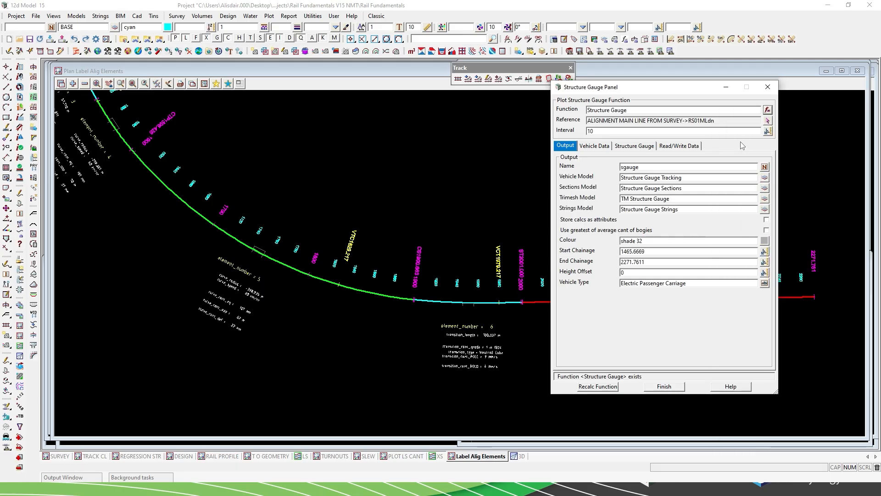
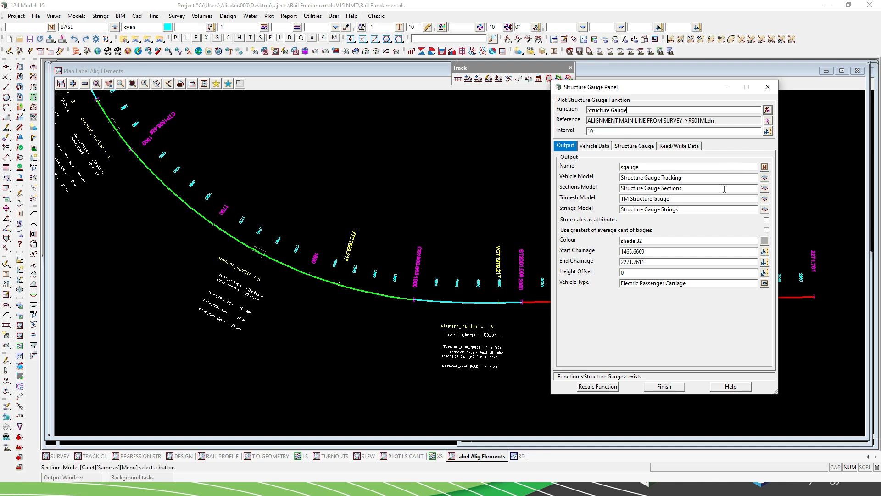
Review the vehicle data, structure gauge, read/write and output settings of the Structure Gauge function, and close its panel.
click(599, 147)
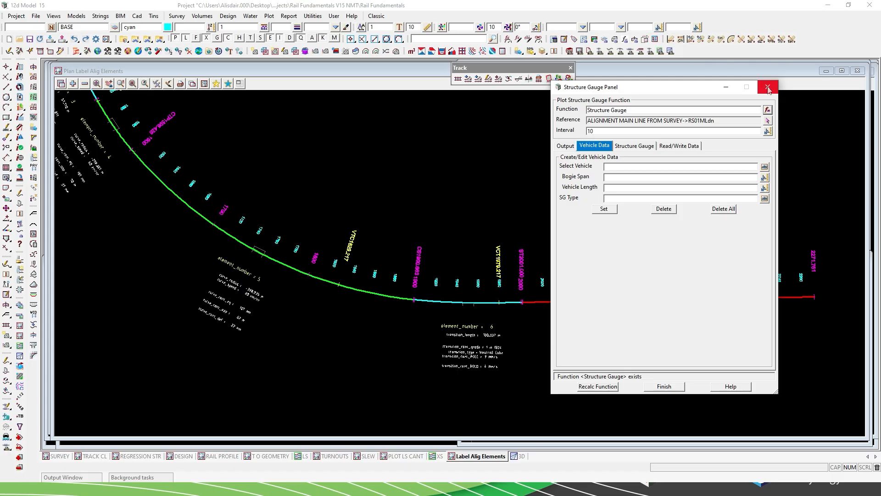
click(640, 148)
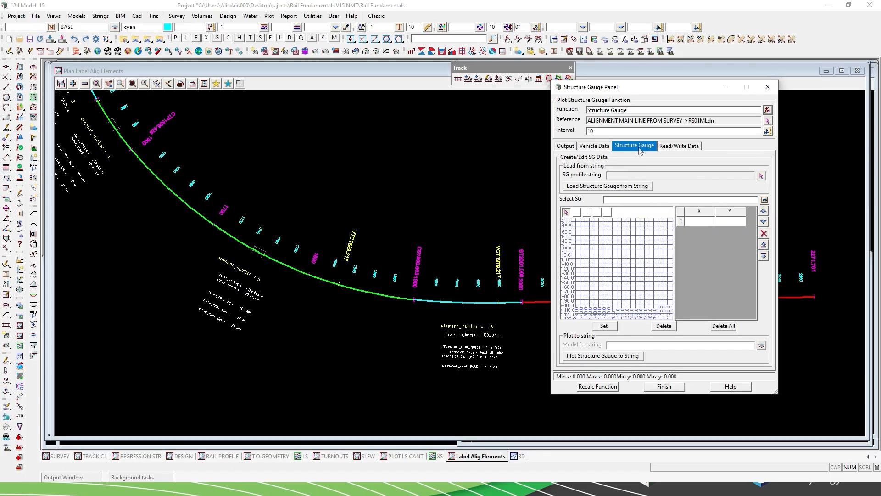
click(684, 147)
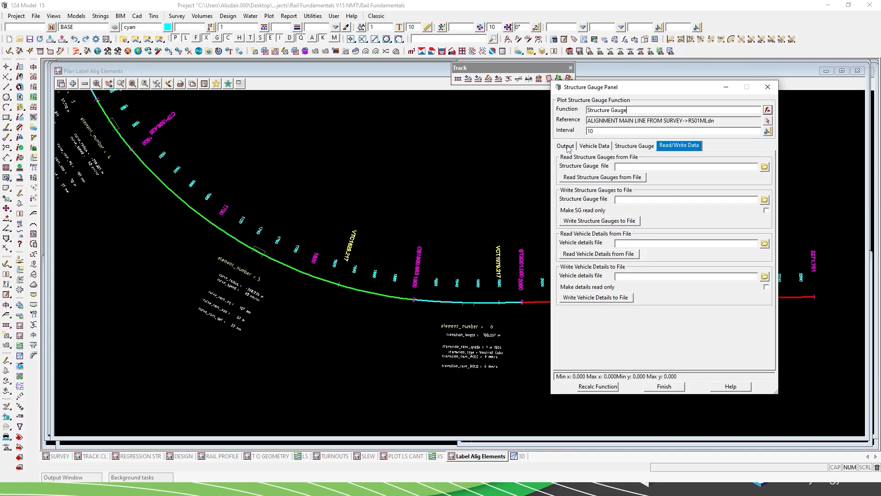
click(566, 146)
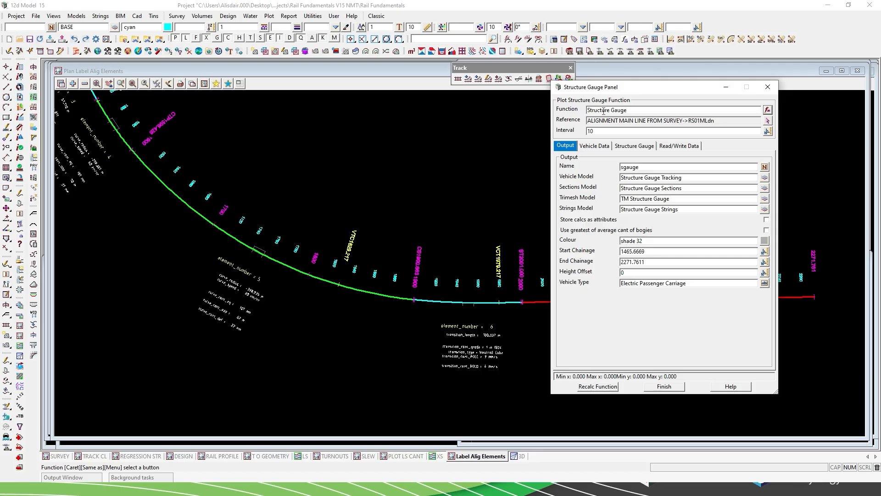
click(665, 386)
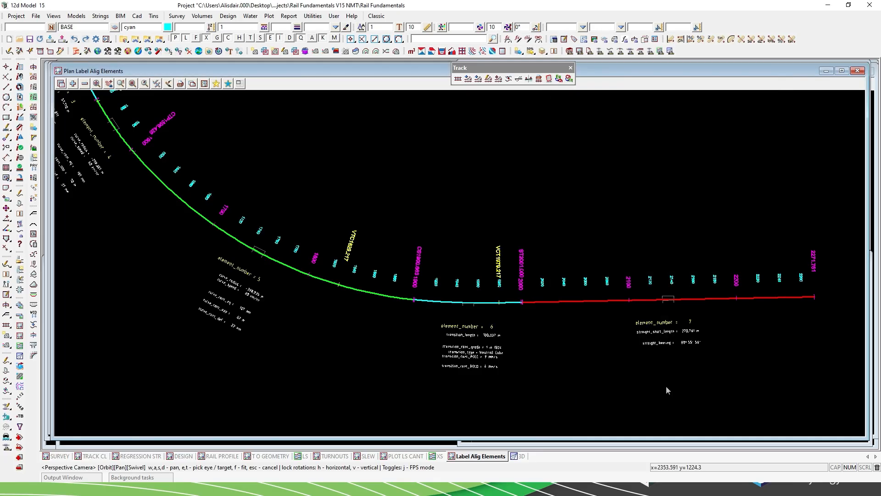
Switch to the 3D perspective view, move the Track toolbar clear of it, and maximise the view.
click(517, 457)
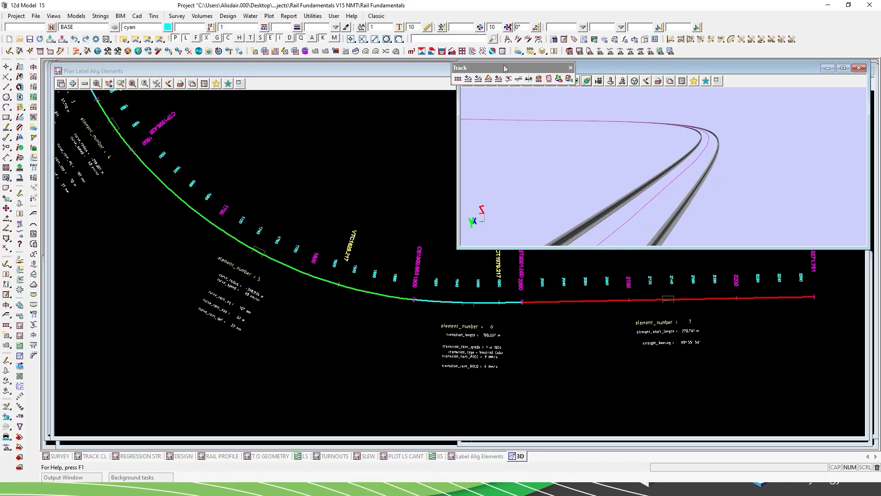
drag(504, 64, 371, 62)
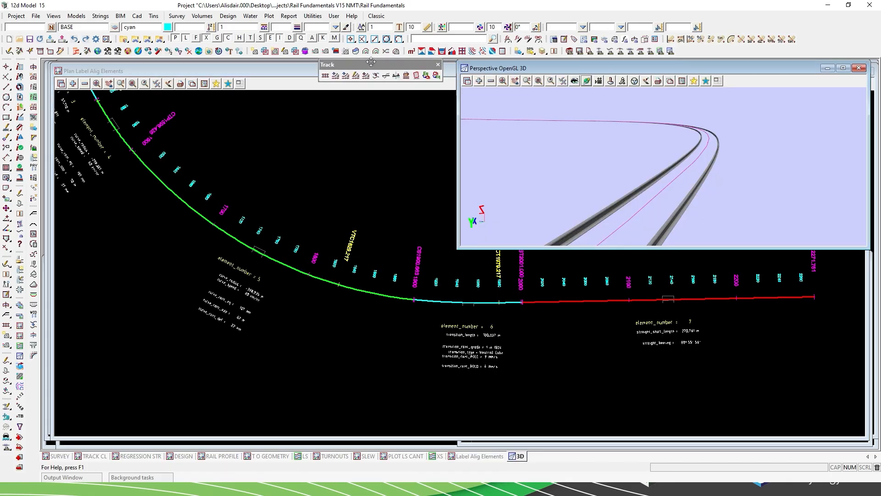
click(843, 68)
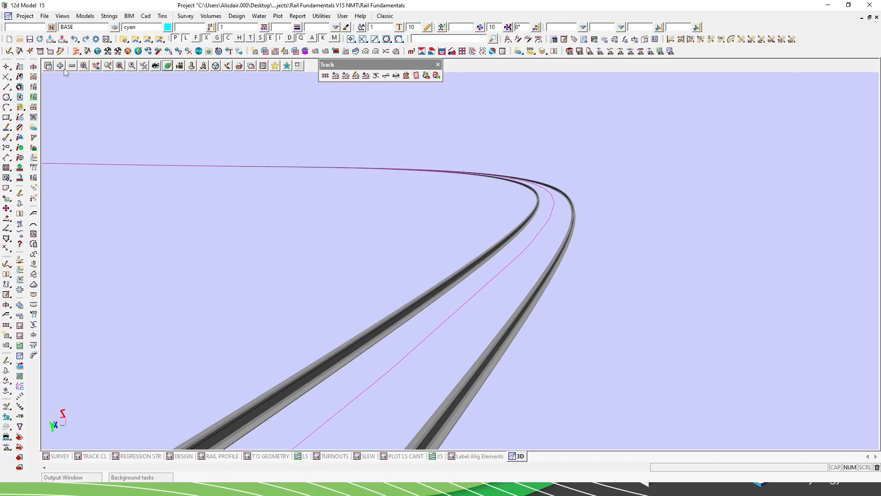
Add the Structure Gauge Sections, Structure Gauge Strings, Structure Gauge Tracking and TM Structure Gauge models to the 3D view and inspect the envelope.
click(60, 66)
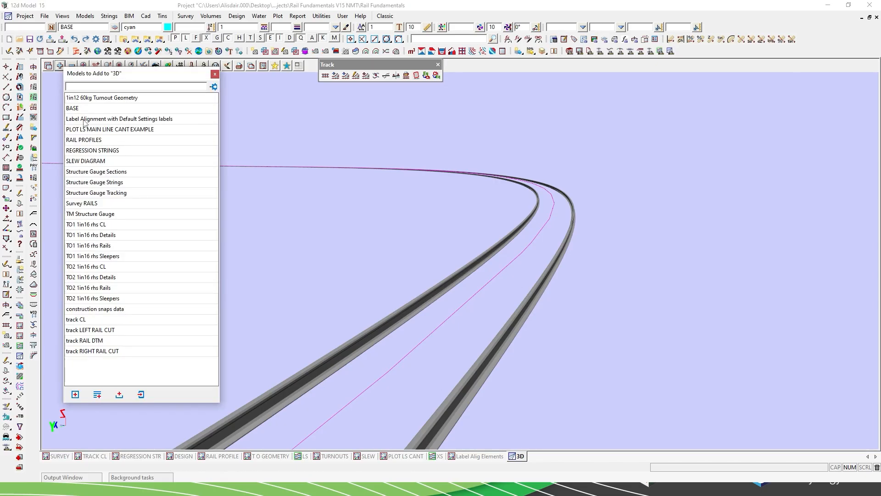
click(79, 173)
shift+click(80, 197)
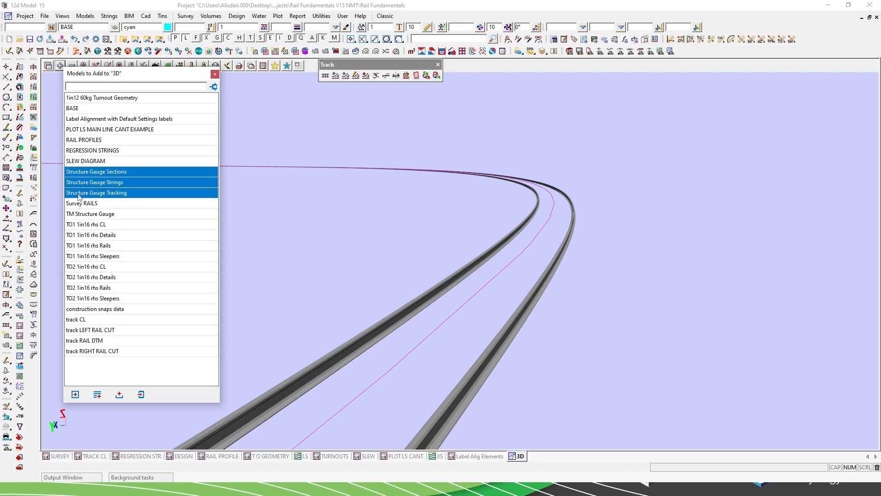
ctrl+click(84, 216)
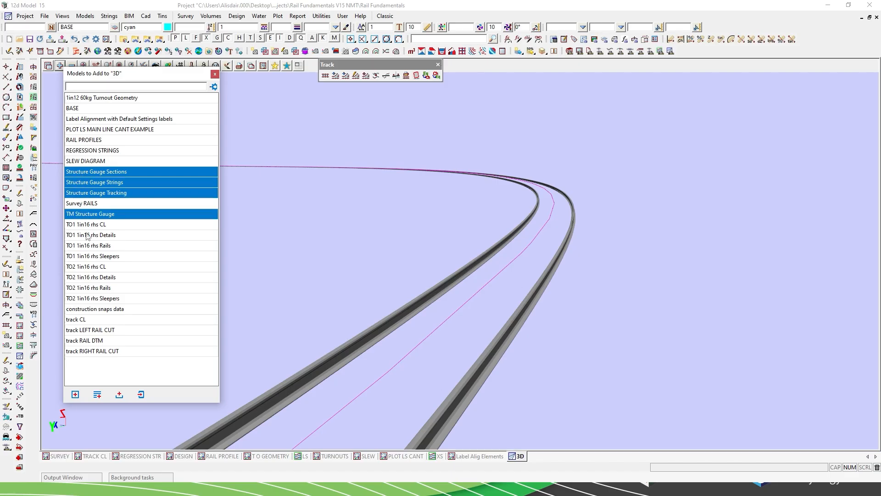
click(76, 395)
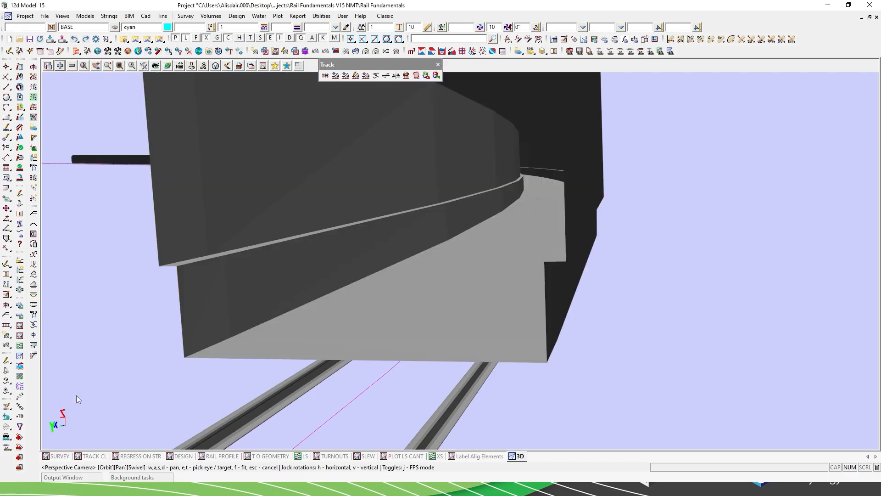
scroll(463, 402, down, 8)
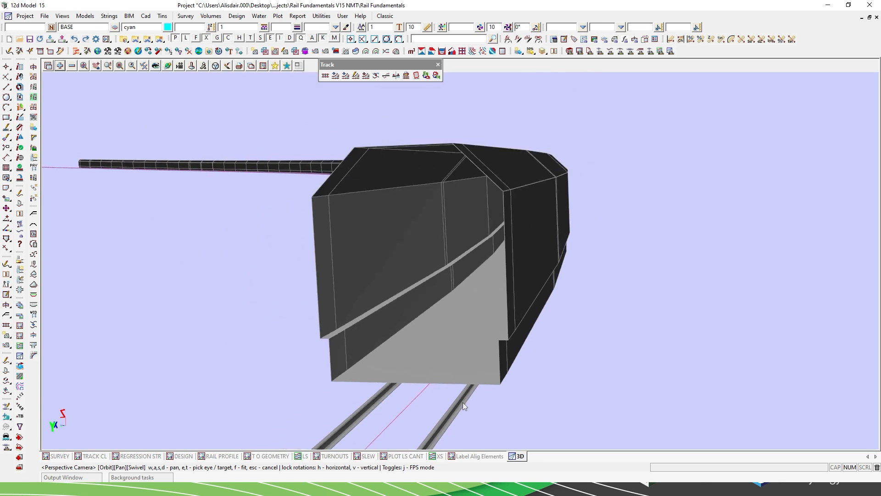
scroll(463, 402, down, 2)
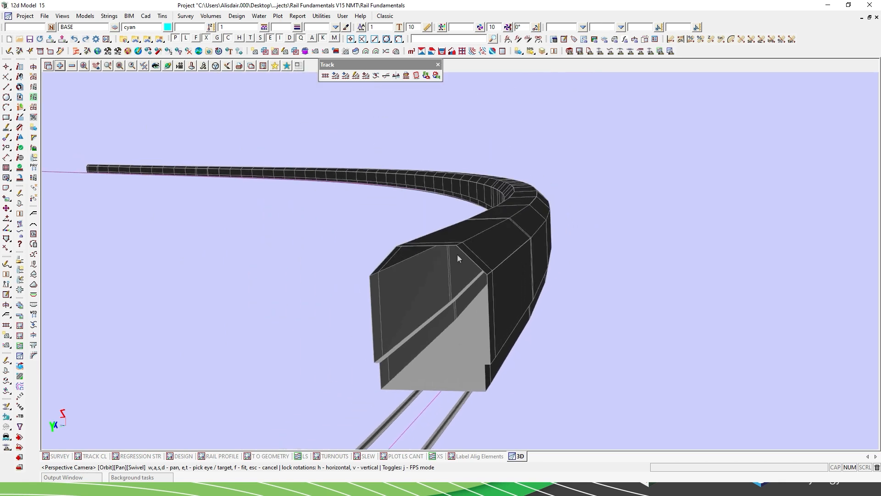
mouse_move(454, 351)
mouse_down()
mouse_move(465, 304)
mouse_move(502, 340)
mouse_move(504, 358)
mouse_move(455, 350)
mouse_up()
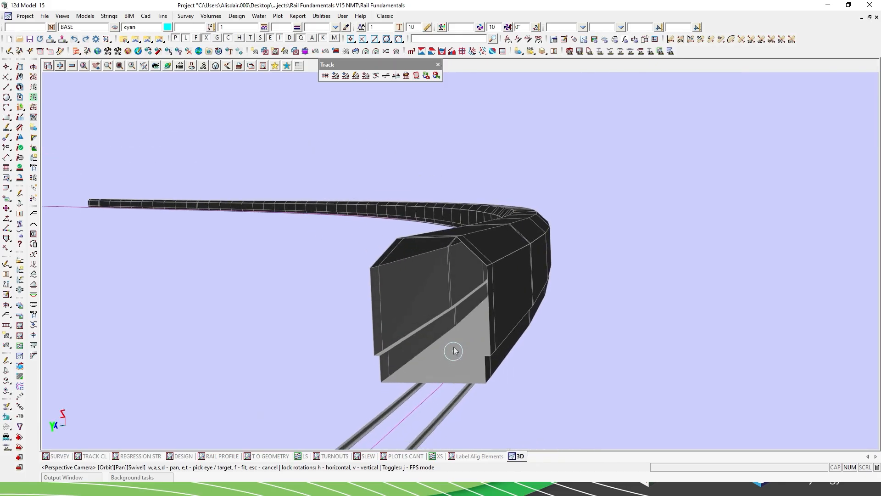